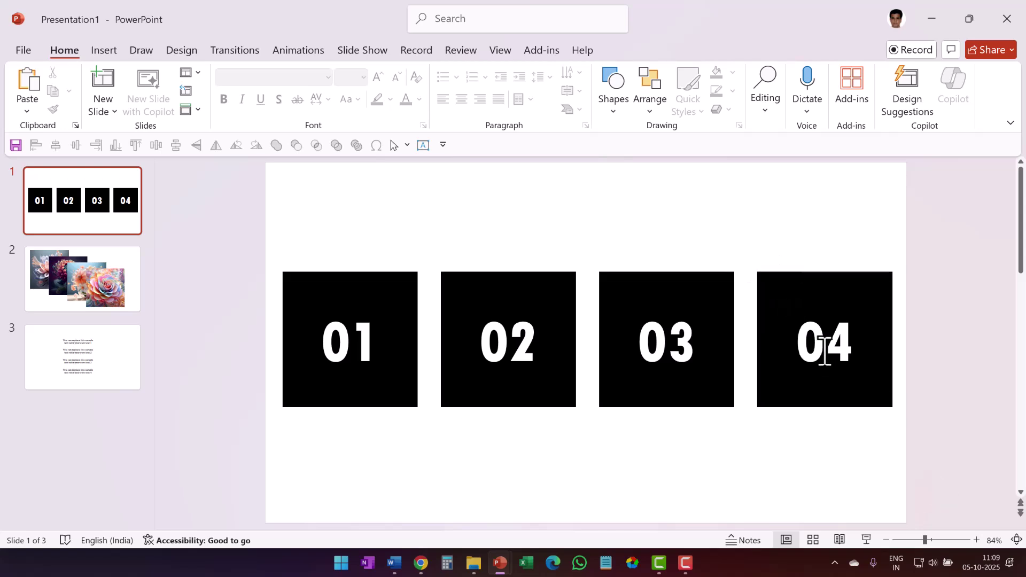
Review the overlapping flower pictures slide and the sample text slide, and return to the first slide.
click(124, 309)
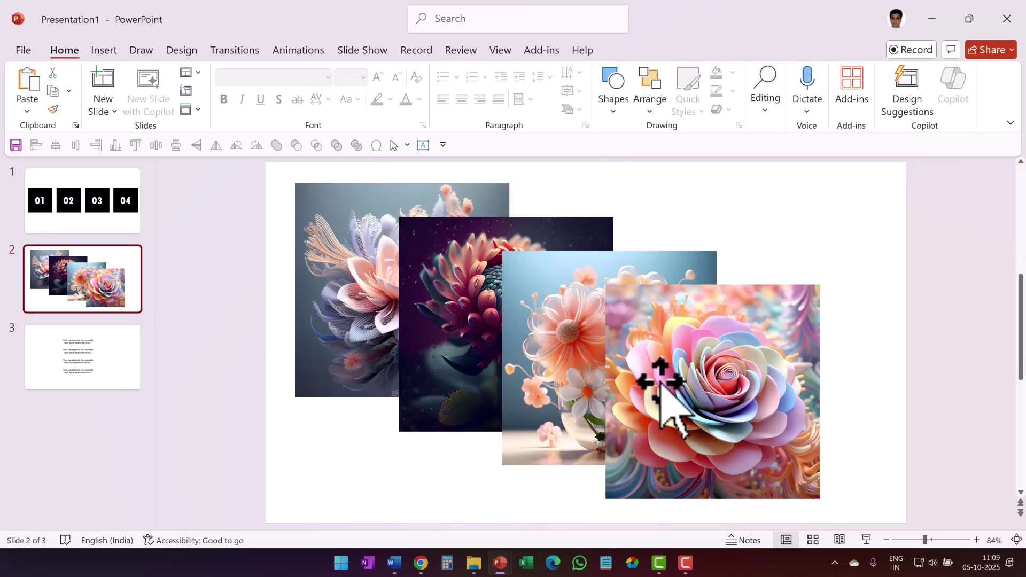
click(116, 356)
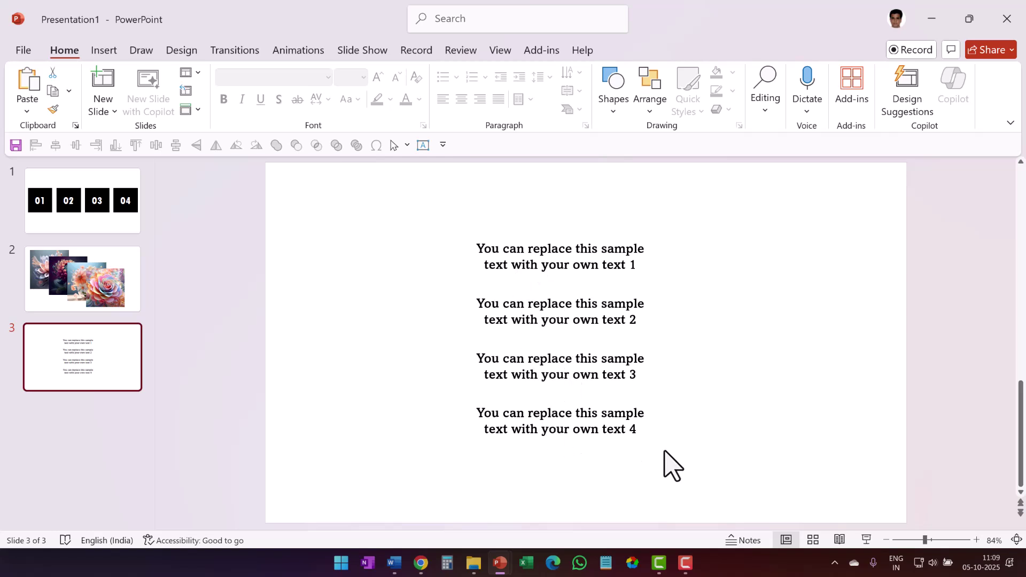
key(Home)
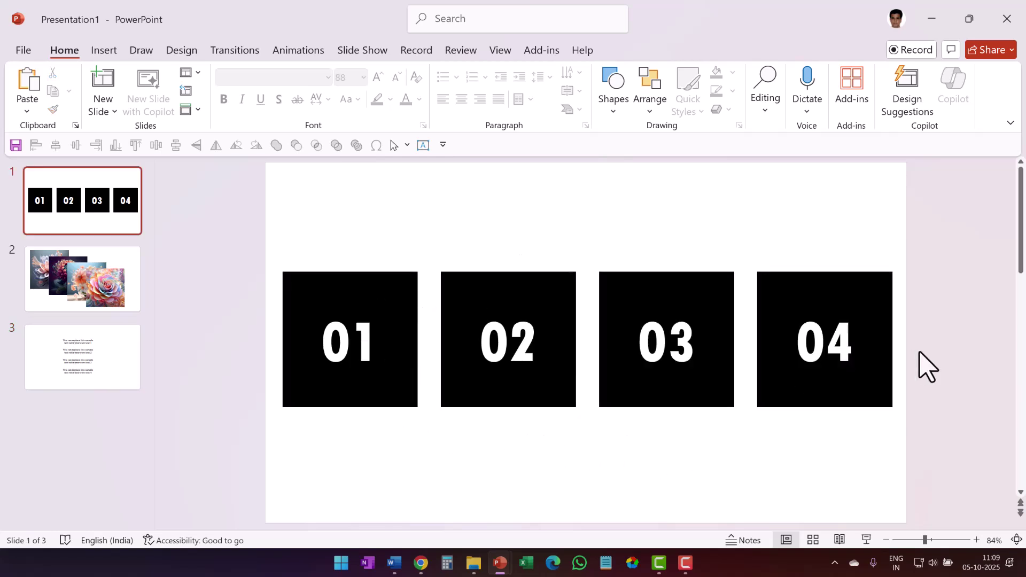
Draw a square of about 5.59 cm above the numbered squares and give it a black fill with no outline.
click(614, 107)
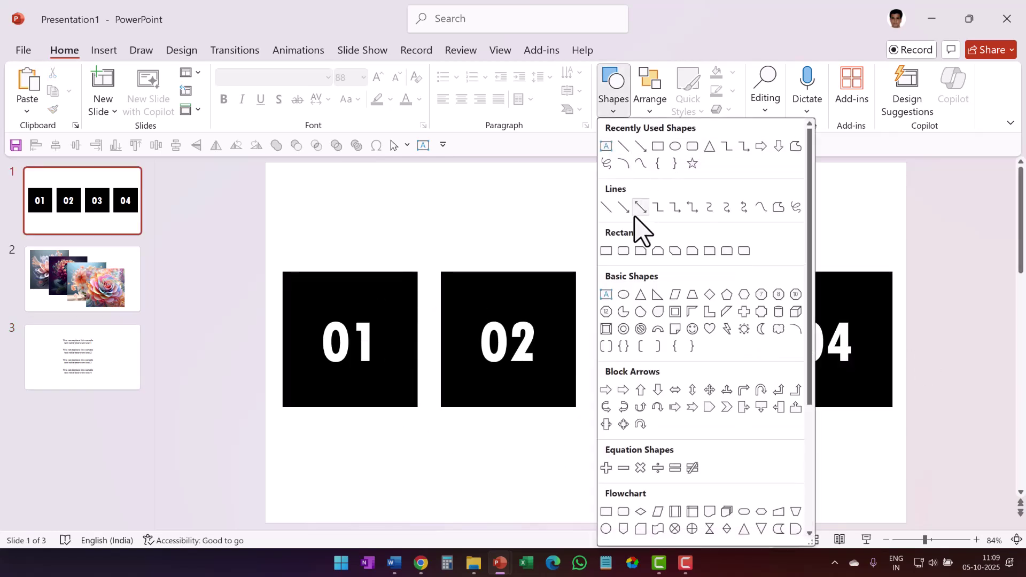
click(611, 252)
drag(489, 168, 595, 273)
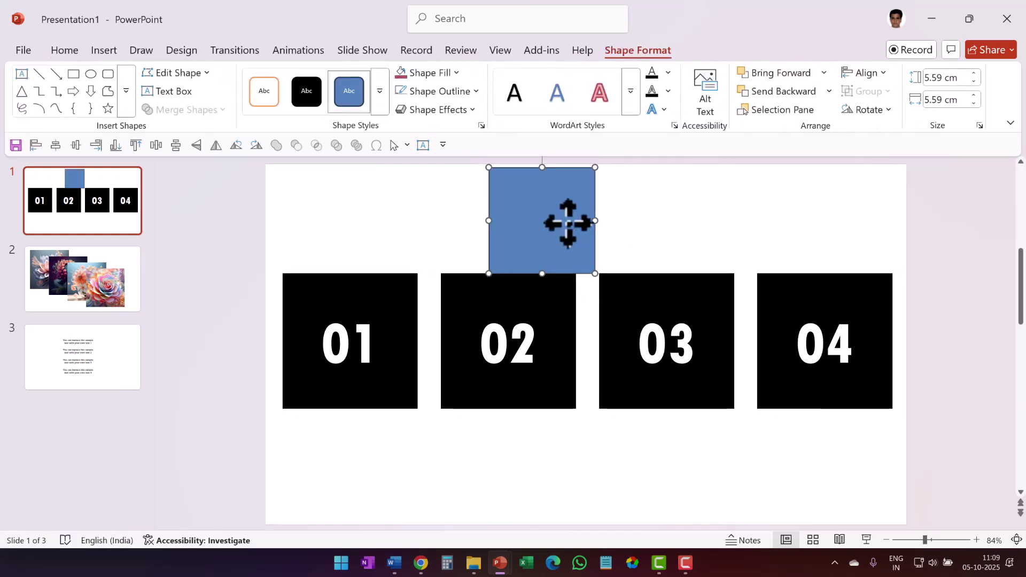
click(307, 95)
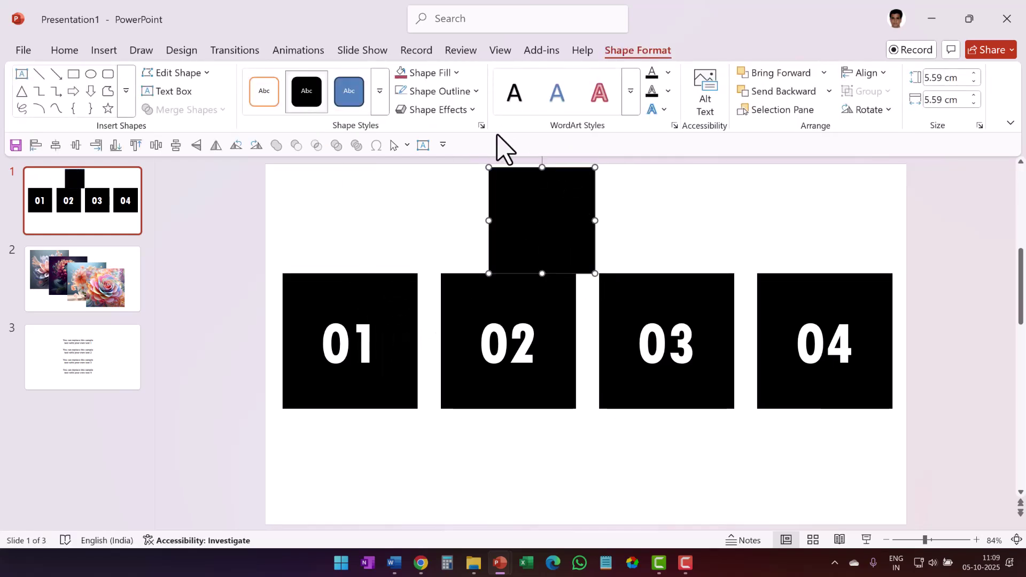
click(435, 92)
click(465, 340)
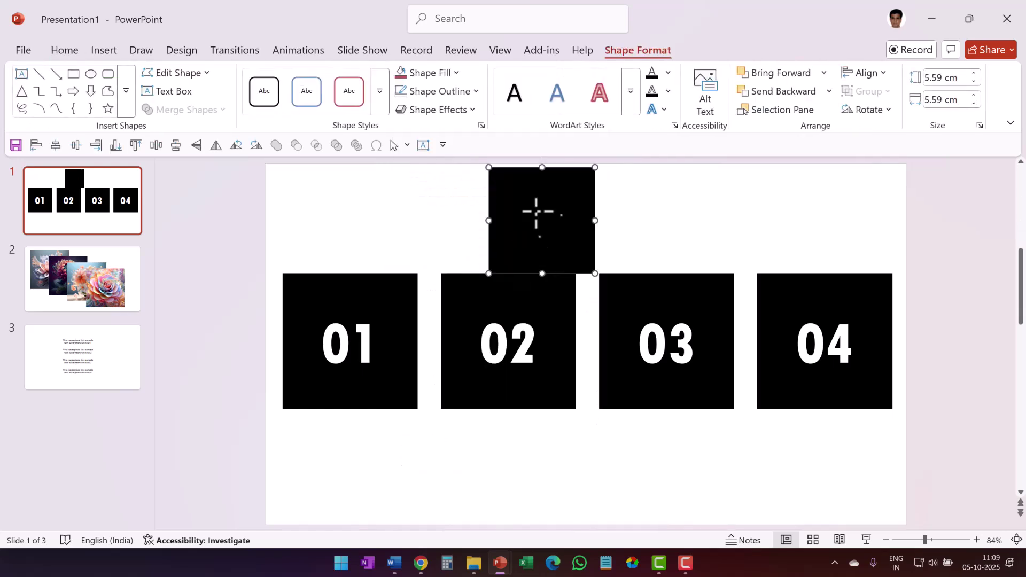
Enter the text 01 in the newly drawn square and delete that square.
double_click(553, 222)
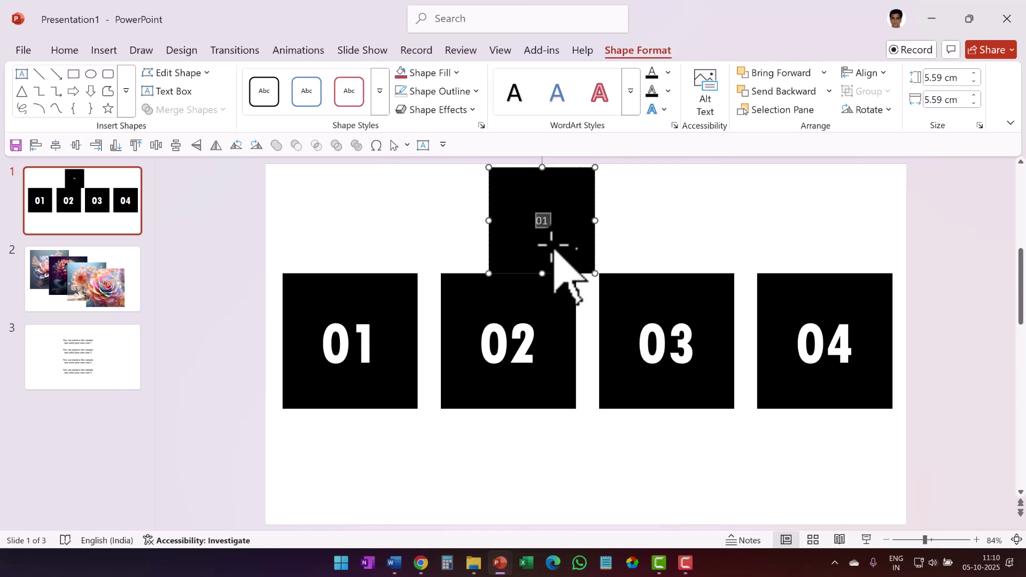
key(Escape)
key(Delete)
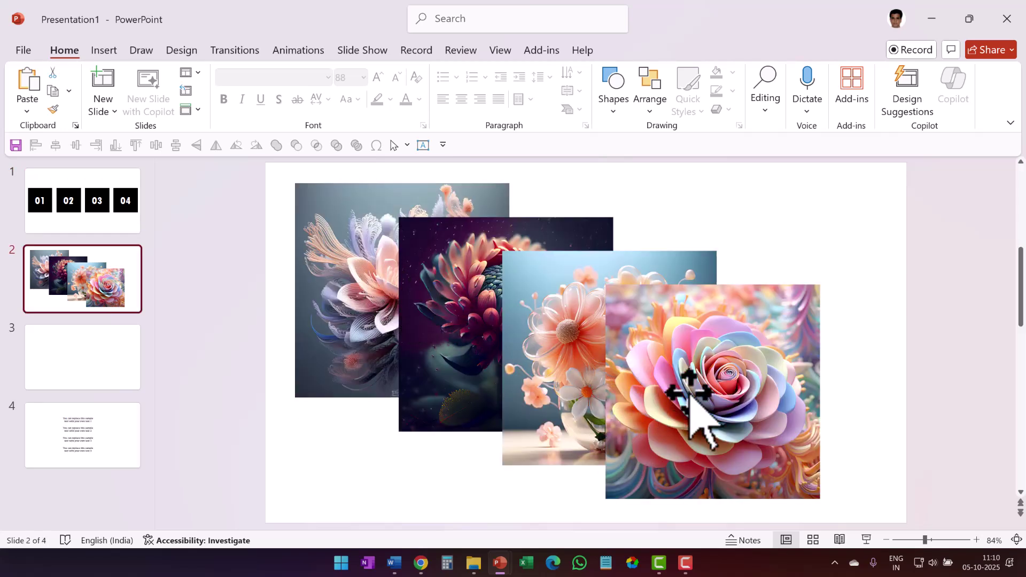
Insert a stored photo of a man writing at a desk on the blank third slide.
click(102, 370)
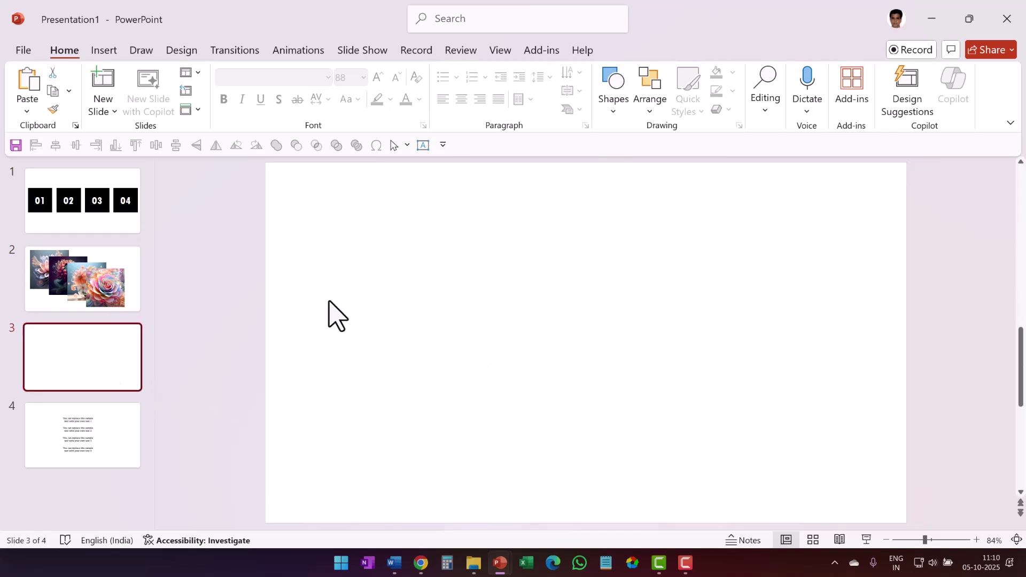
click(103, 51)
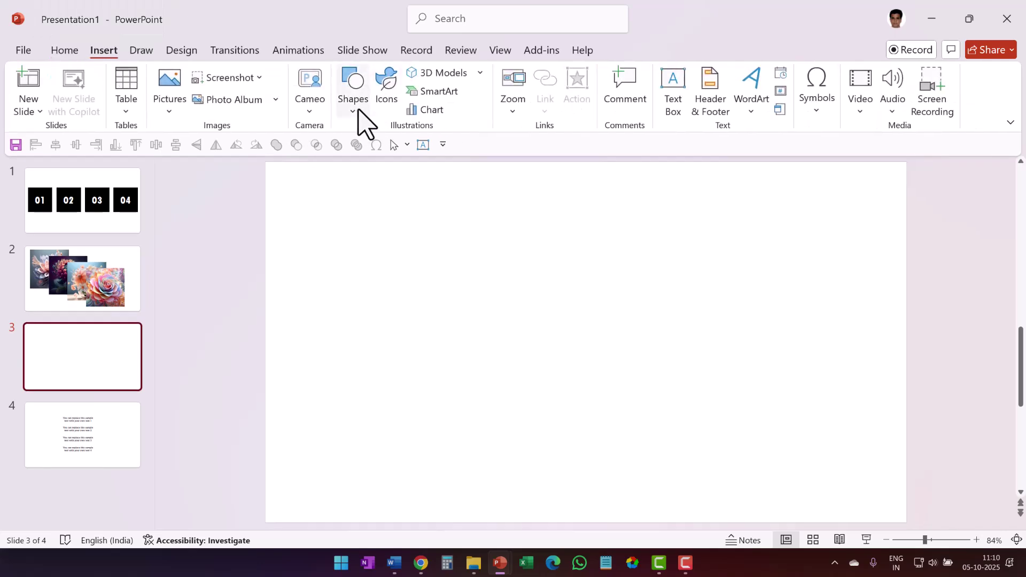
click(176, 109)
click(206, 168)
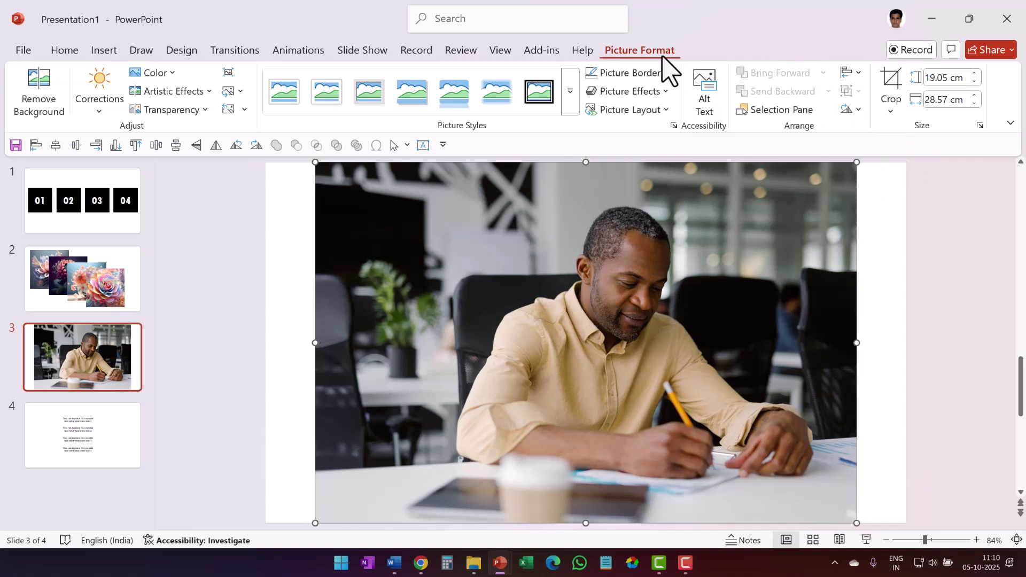
Crop the desk photo to a square aspect ratio.
click(891, 110)
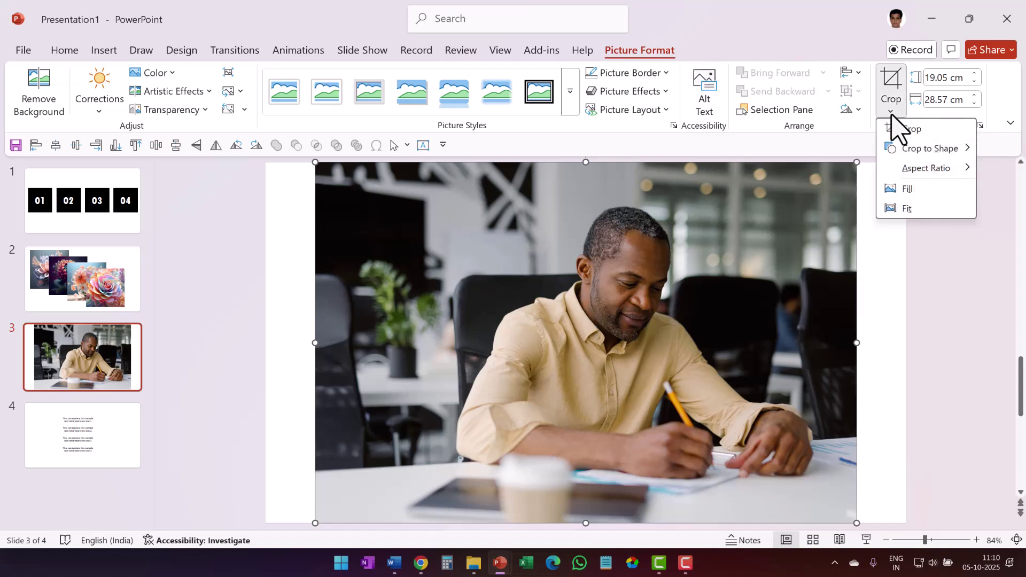
click(850, 203)
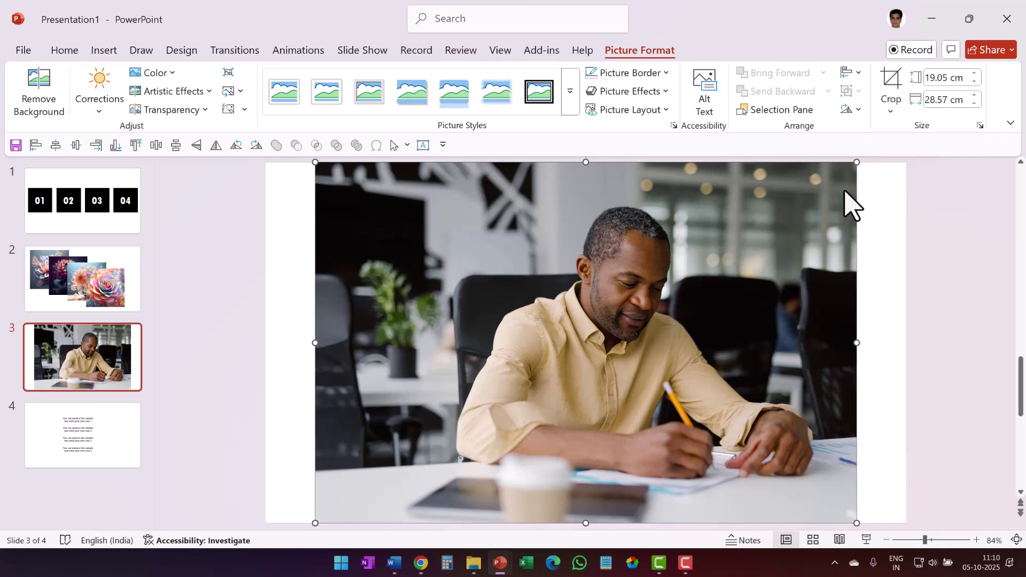
click(894, 286)
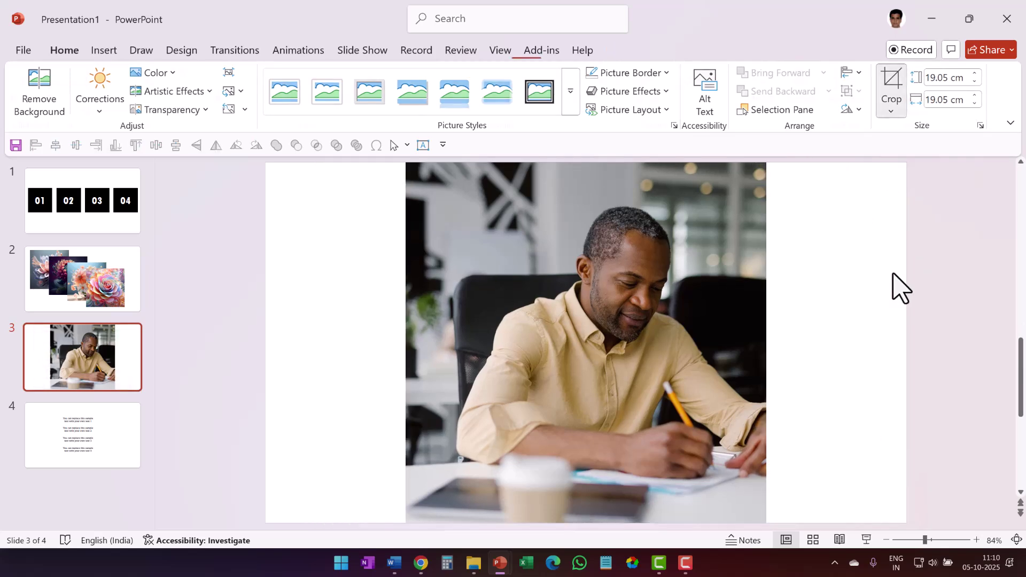
click(578, 329)
Revisit the flower pictures slide and delete the slide containing the desk photo.
click(83, 278)
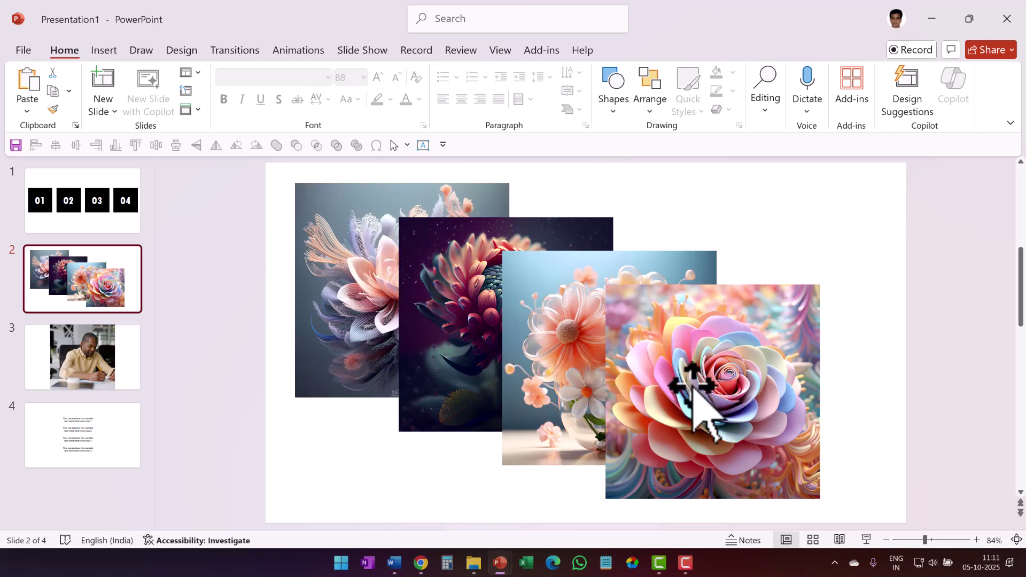
key(Down)
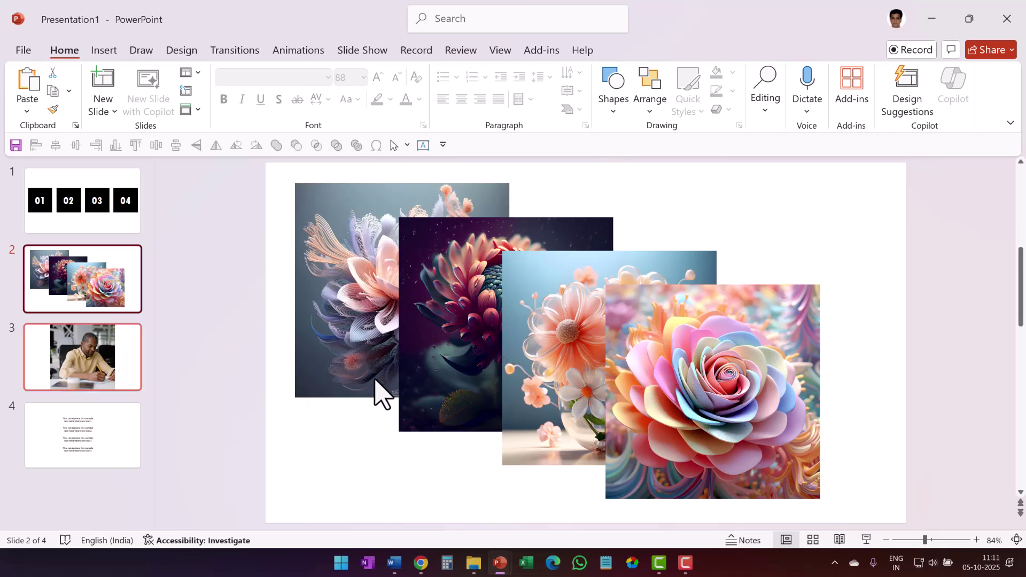
key(Delete)
Examine each of the four sample text boxes on the last slide.
click(501, 260)
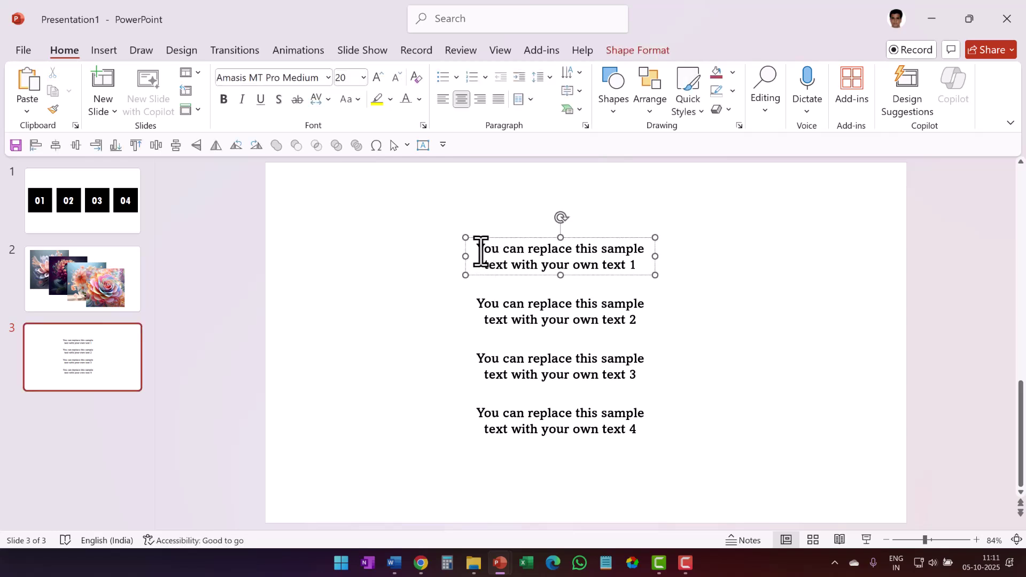
click(614, 316)
click(603, 375)
click(610, 436)
click(686, 481)
Apply the Collapse exit animation to all four numbered squares on the first slide.
key(Home)
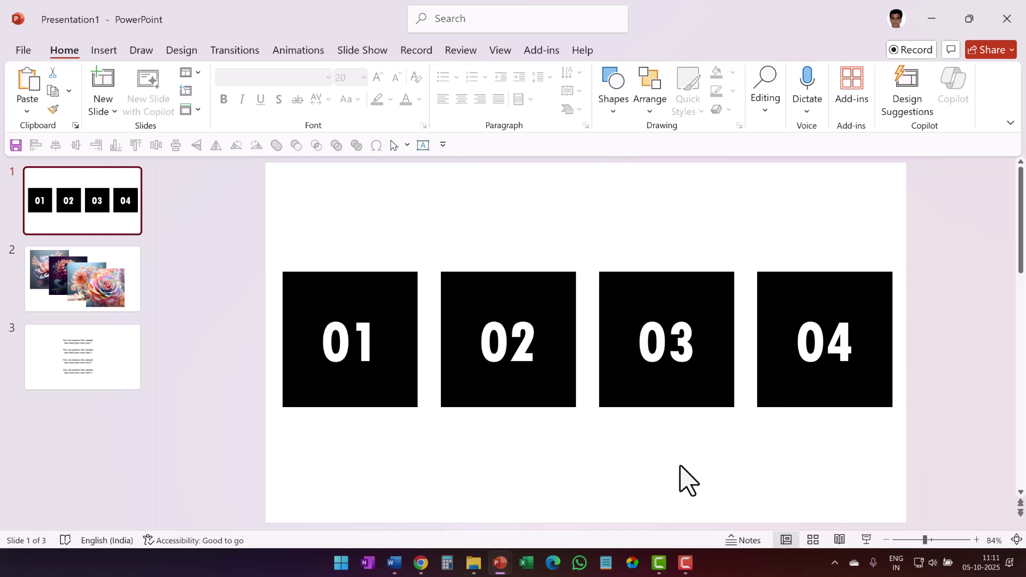
click(417, 309)
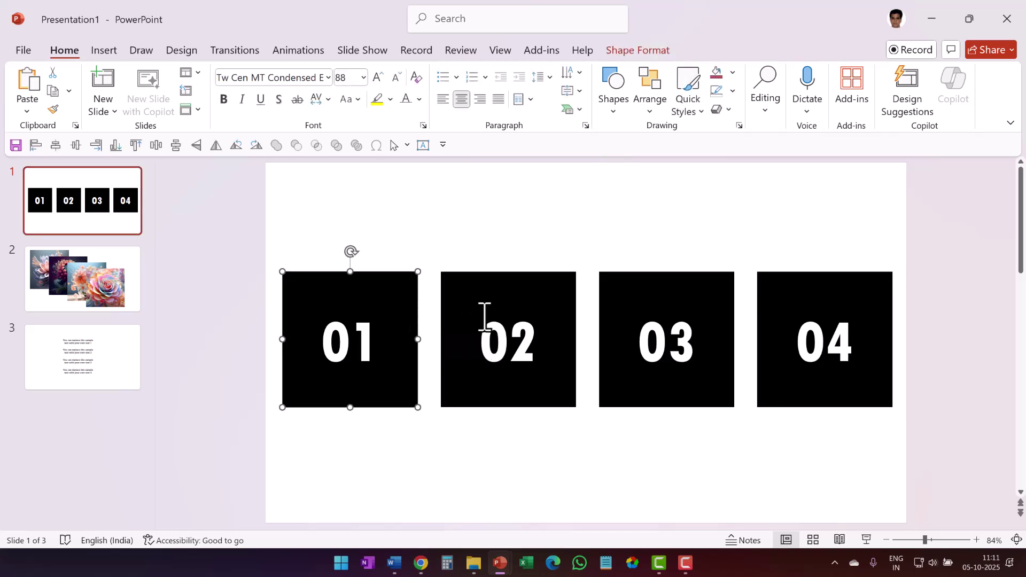
shift+click(531, 321)
shift+click(659, 308)
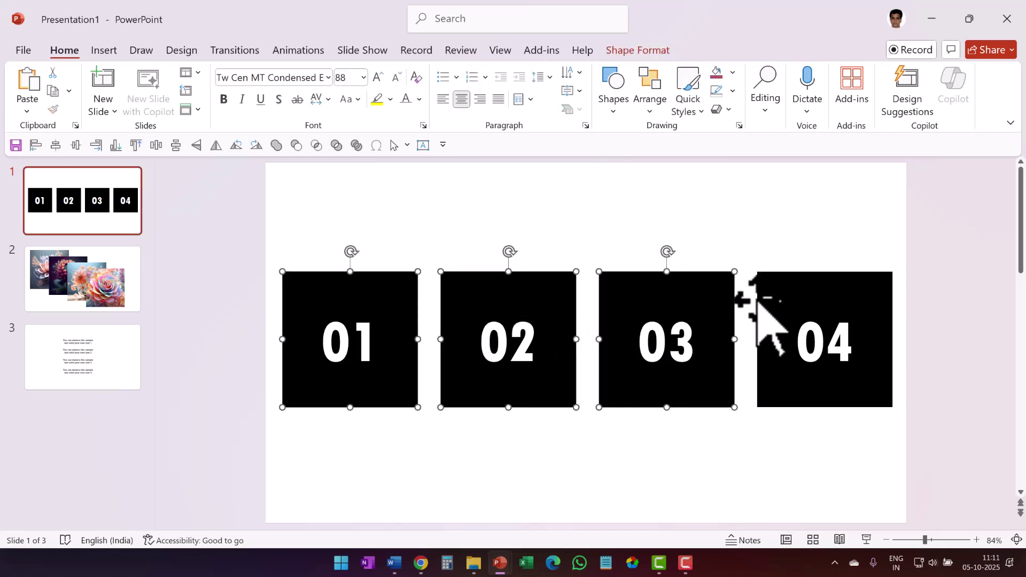
shift+click(768, 321)
click(309, 52)
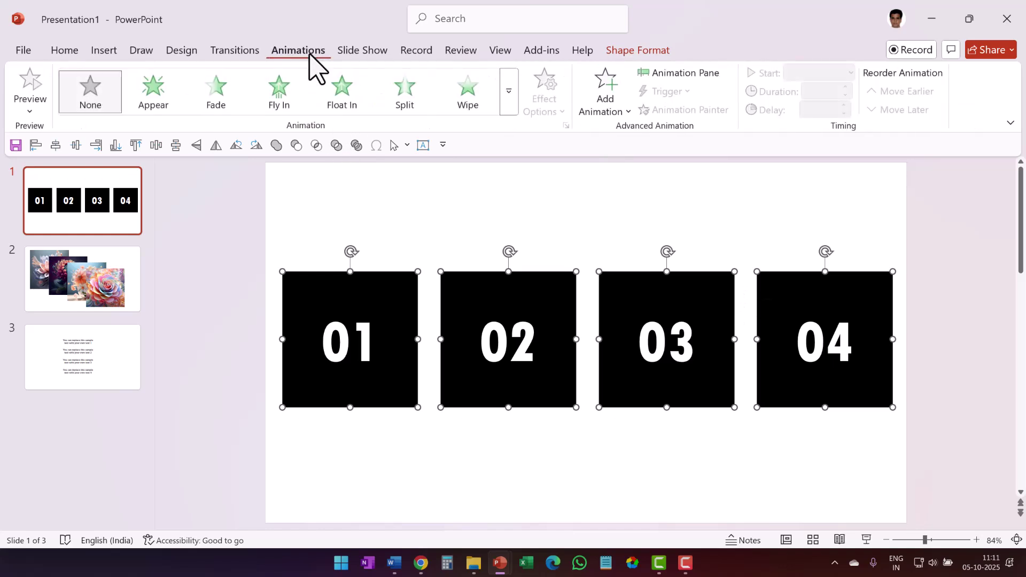
click(512, 109)
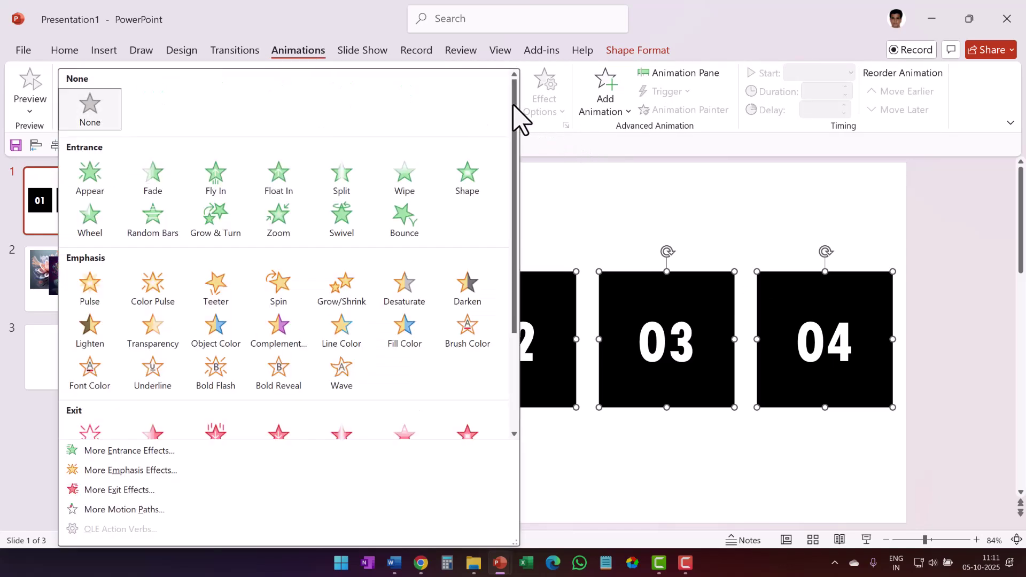
click(120, 490)
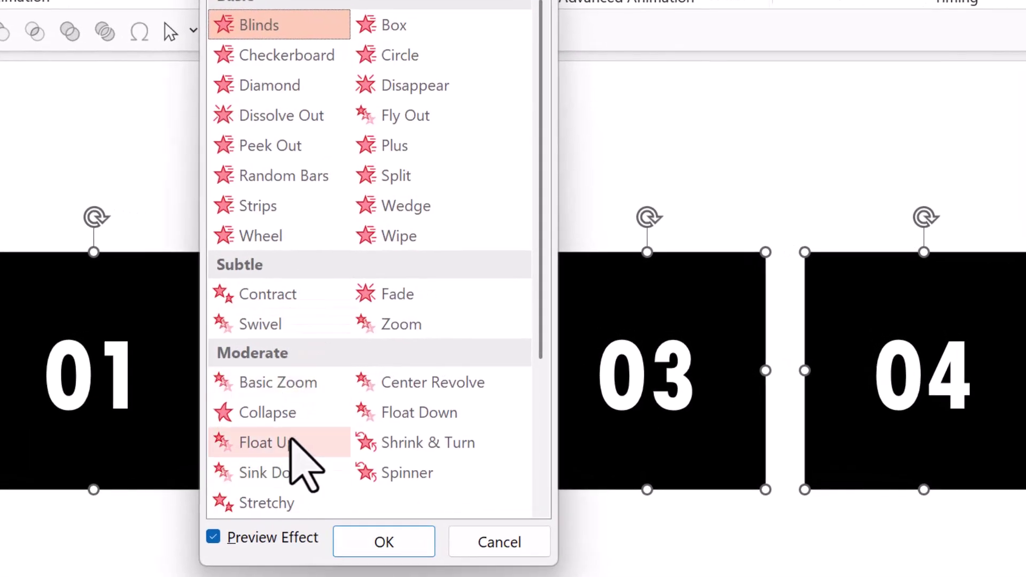
click(291, 418)
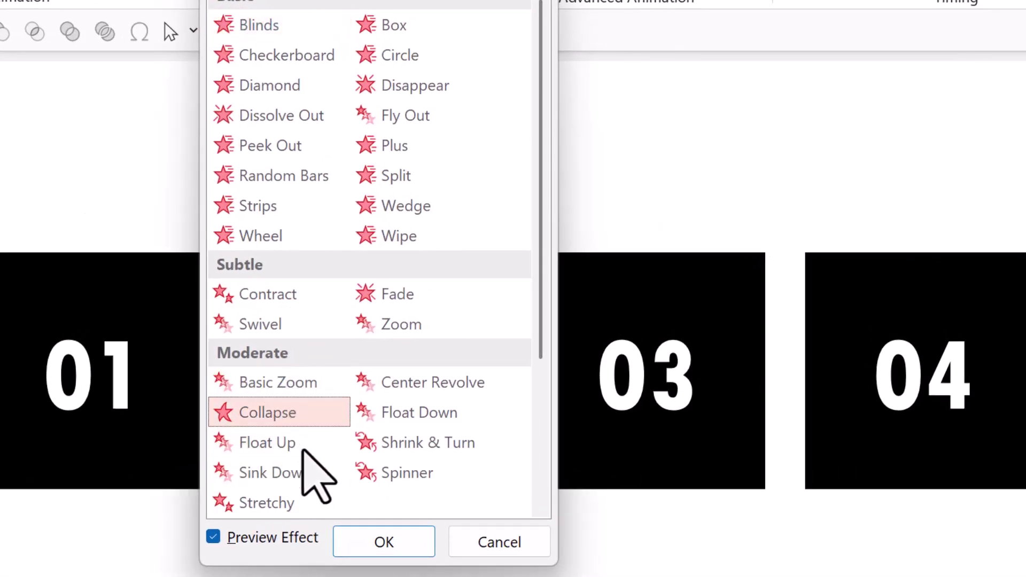
click(369, 538)
Set the Collapse effect's direction to To Bottom for the four squares and display the Animation Pane.
click(431, 37)
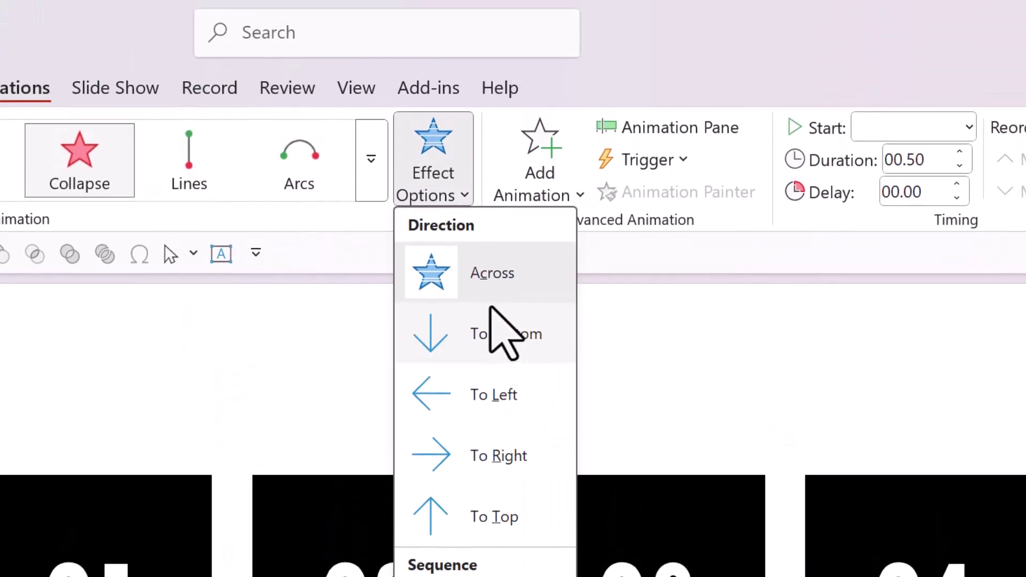
click(480, 336)
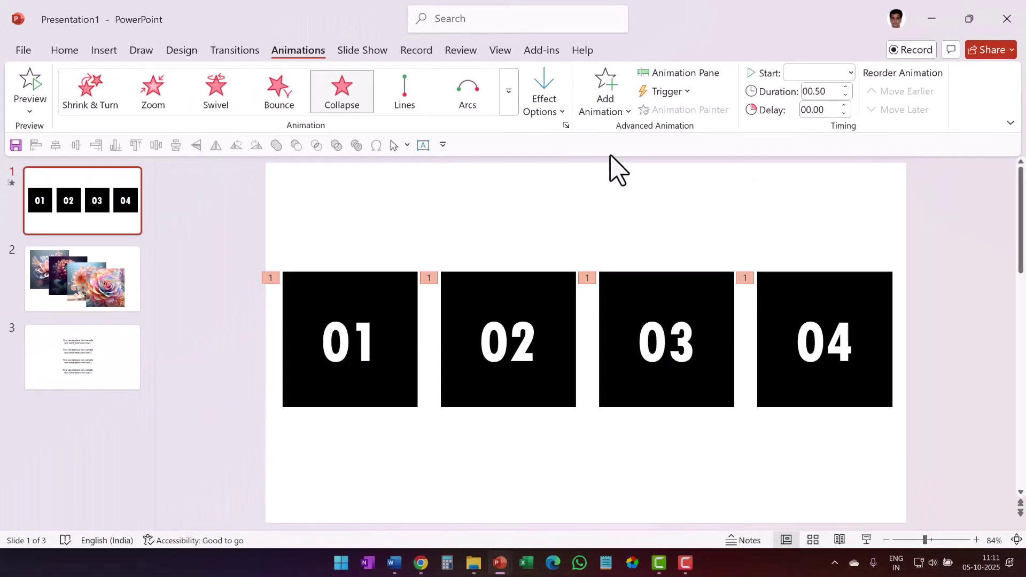
click(694, 73)
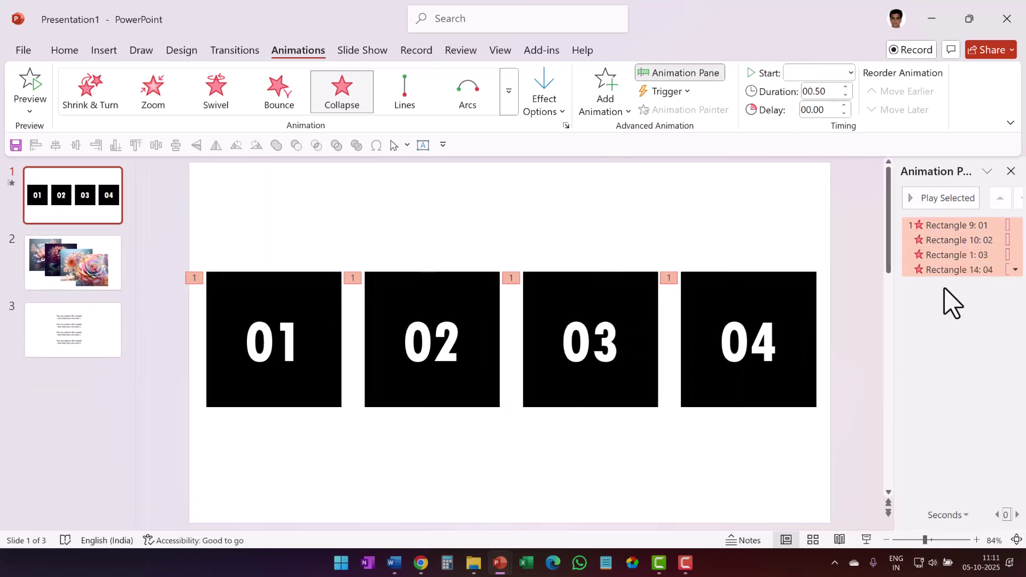
click(465, 476)
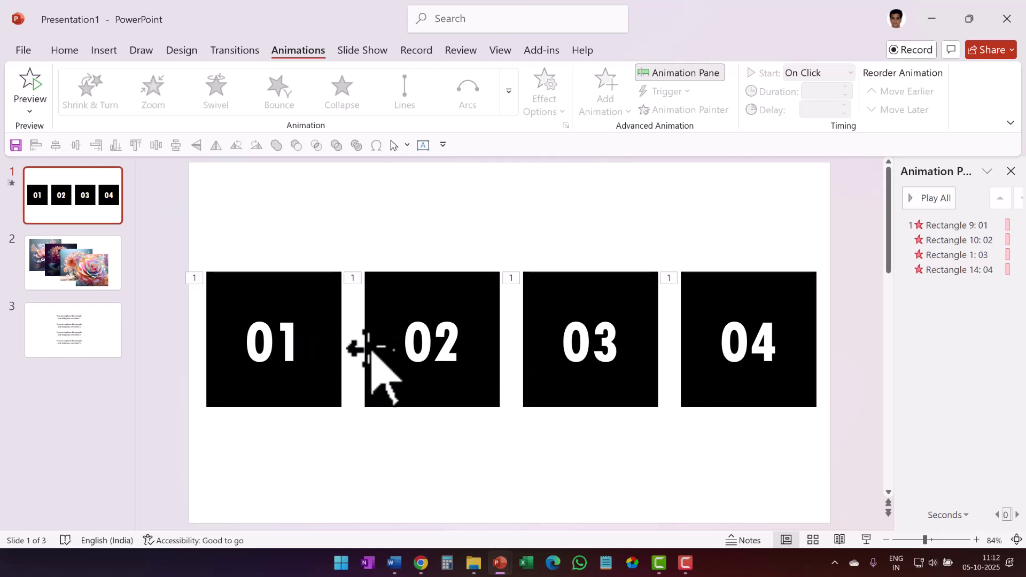
Add the Stretch entrance effect to all four numbered squares alongside their Collapse animation.
click(329, 294)
shift+click(435, 332)
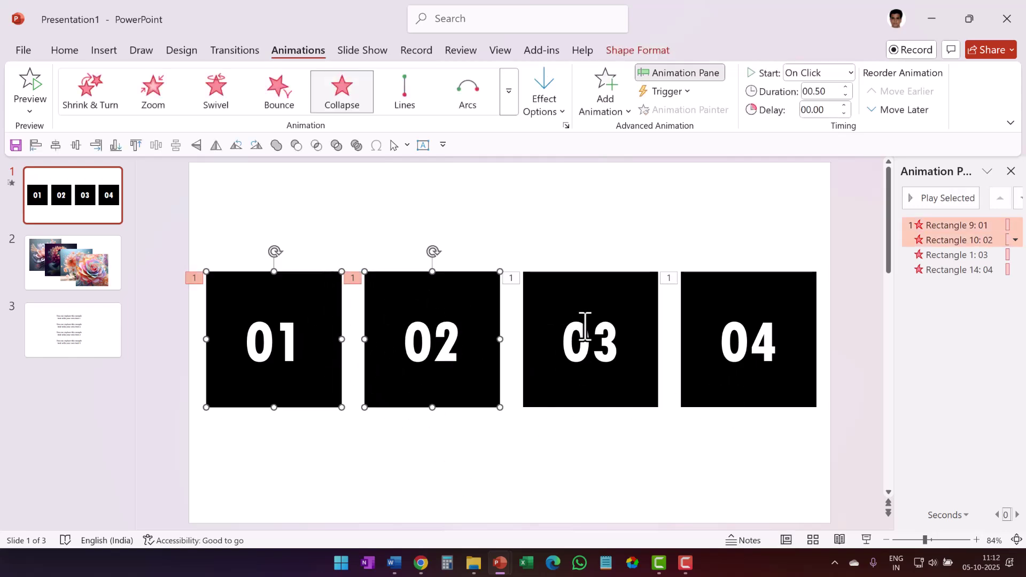
shift+click(584, 330)
shift+click(767, 324)
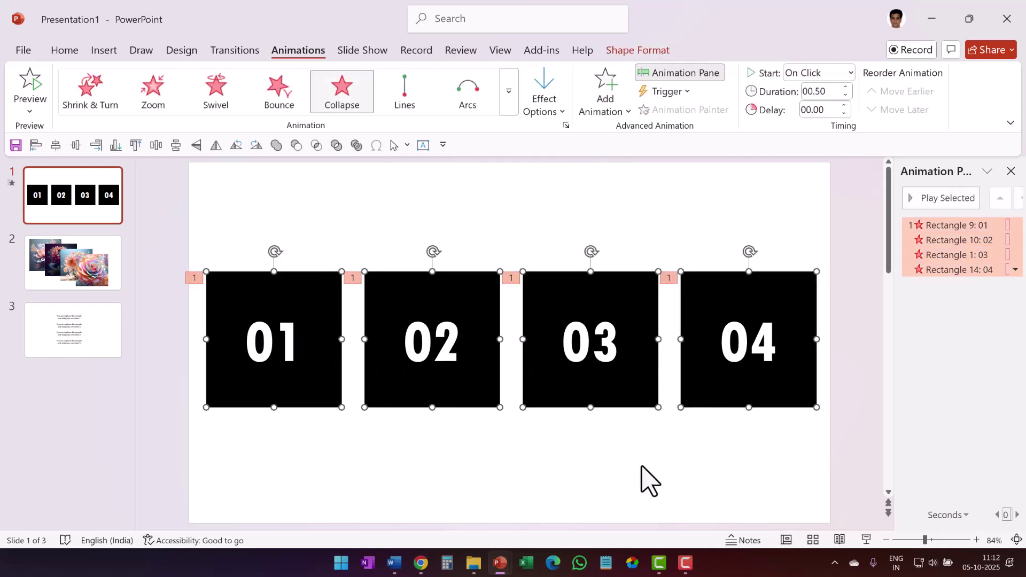
click(599, 92)
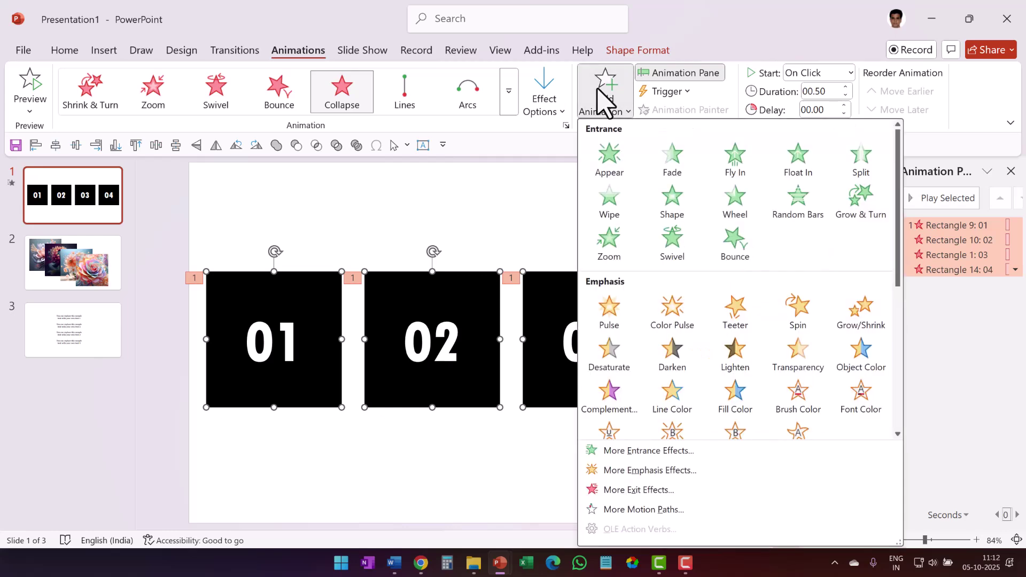
click(674, 454)
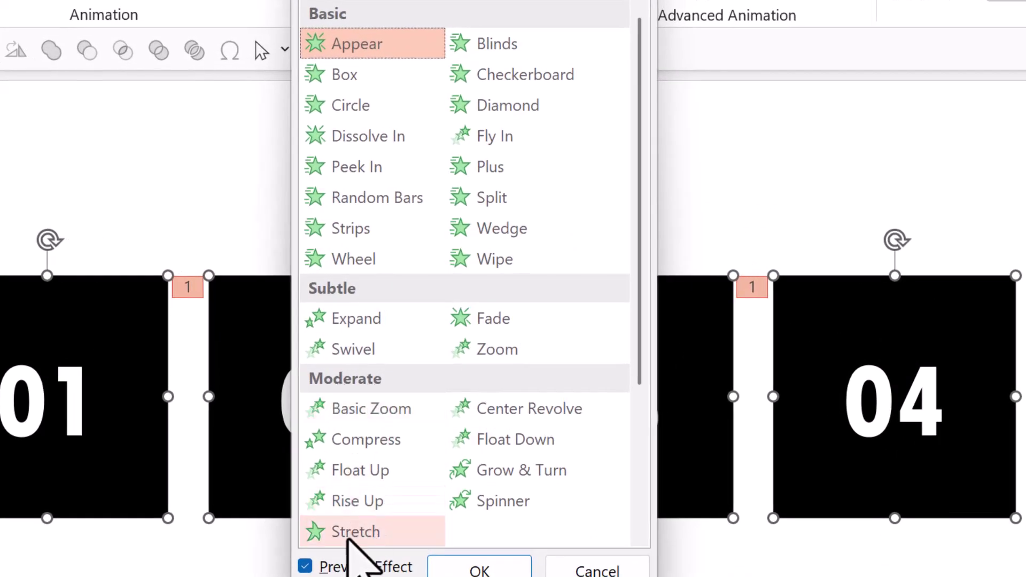
click(350, 532)
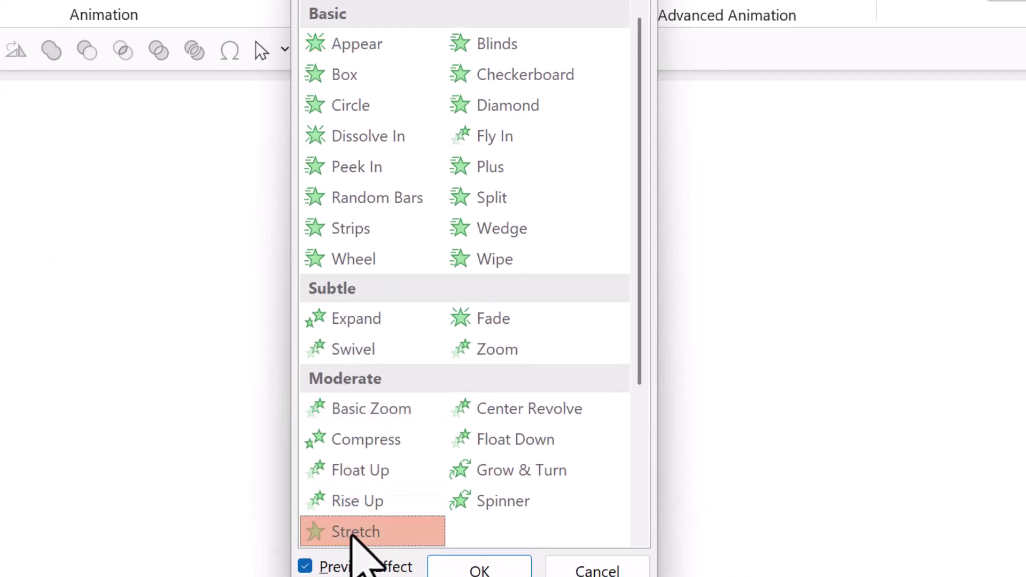
click(479, 569)
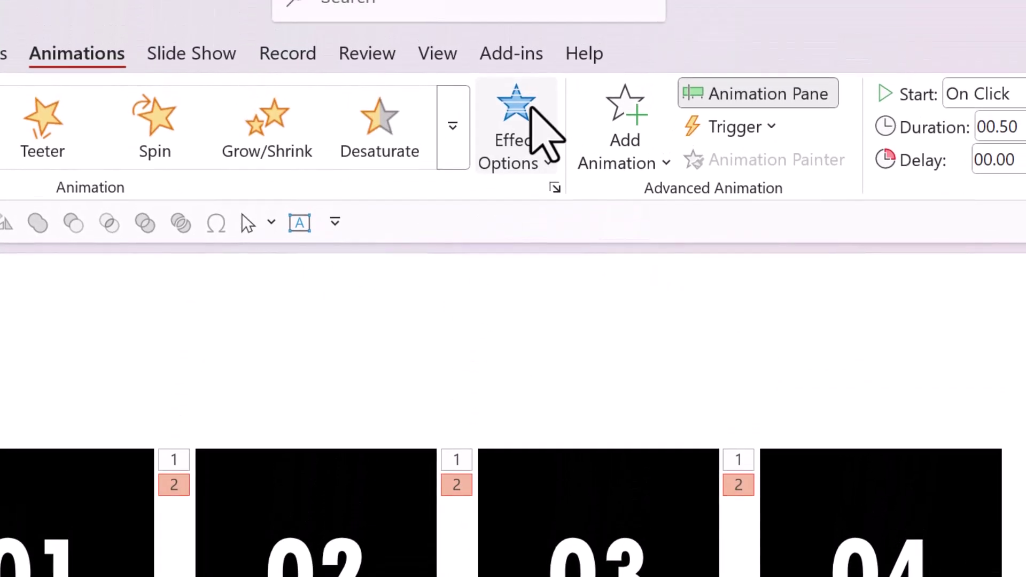
Set the Stretch effect's direction to From Top and its start to With Previous for the four squares.
click(525, 40)
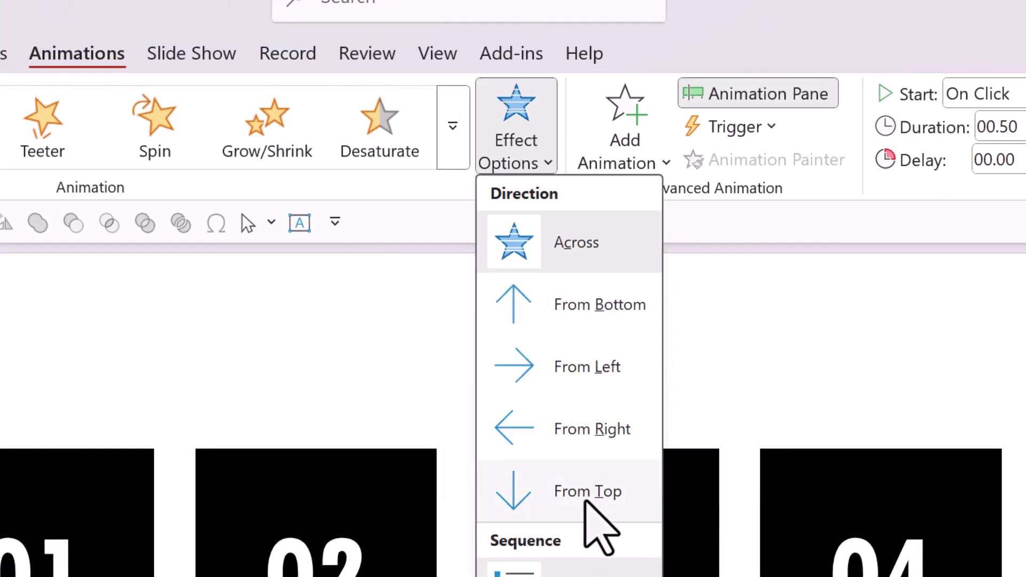
click(593, 502)
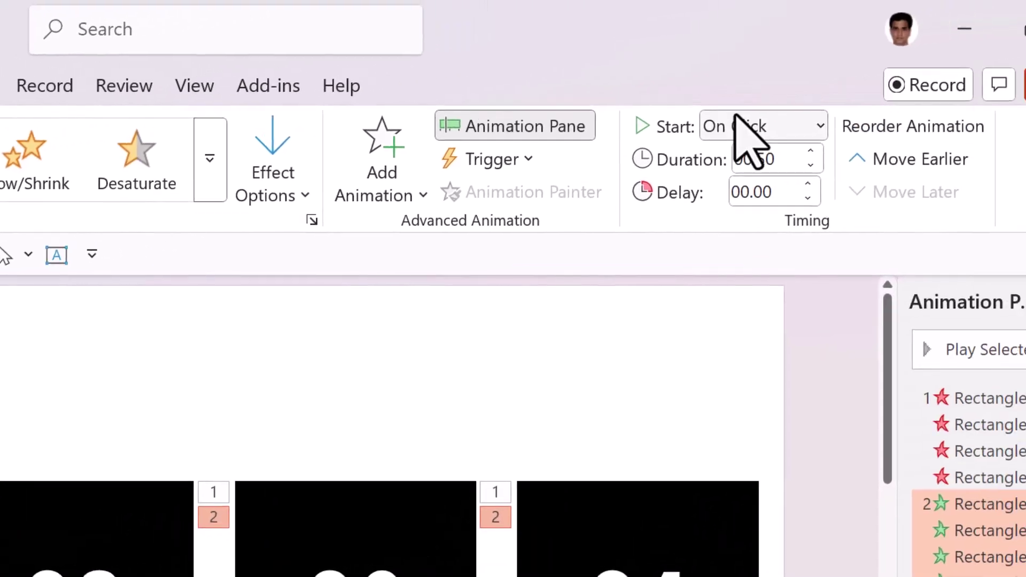
click(730, 126)
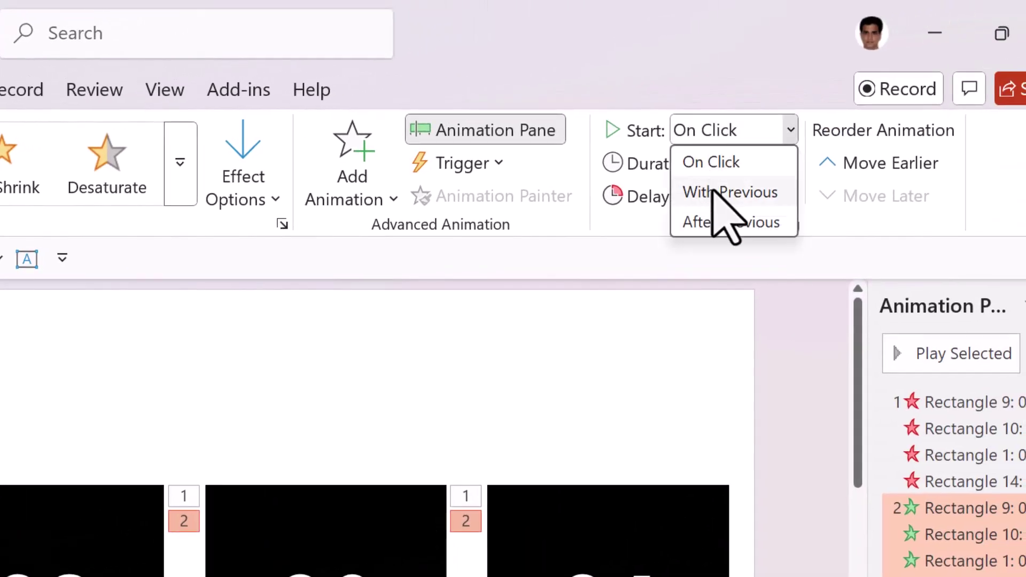
click(715, 193)
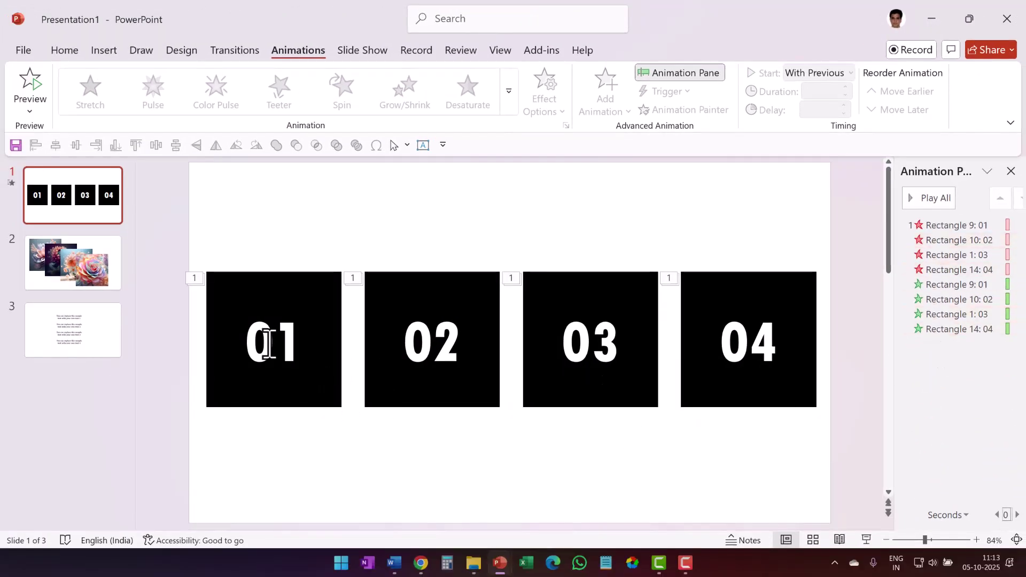
Copy the animations of the 01 square onto all four flower pictures on the second slide with the Animation Painter.
click(115, 284)
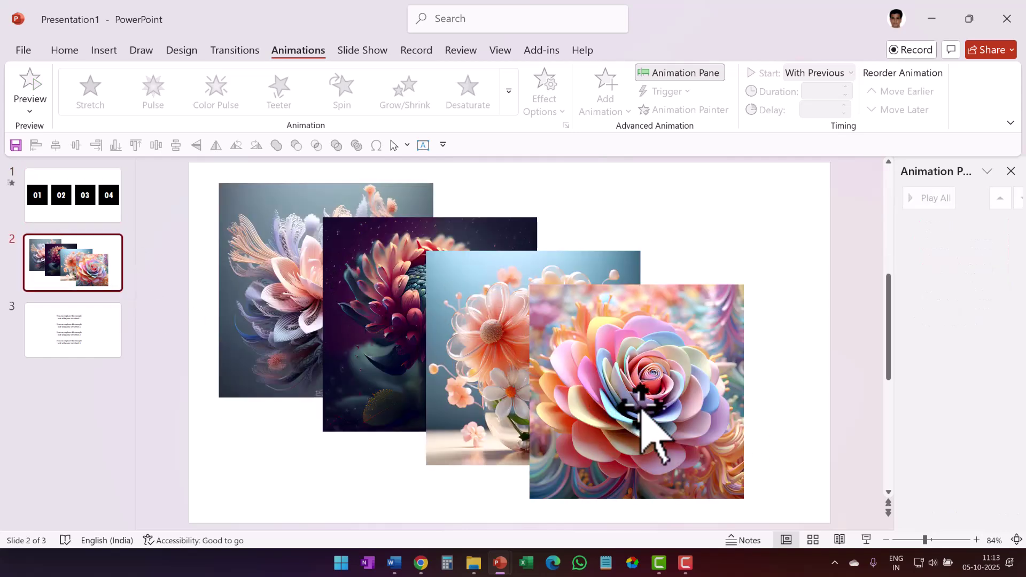
click(111, 220)
click(319, 309)
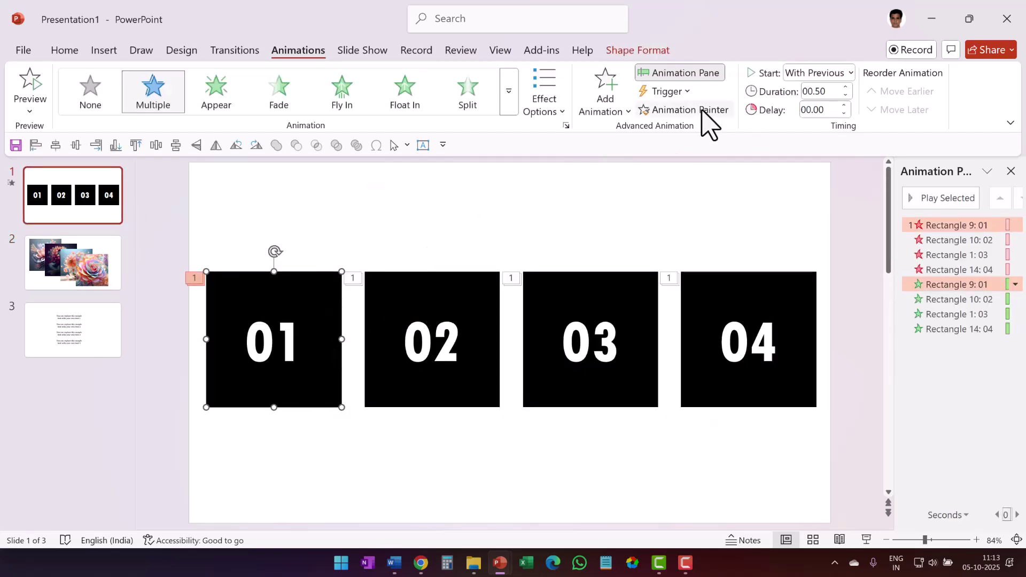
click(701, 111)
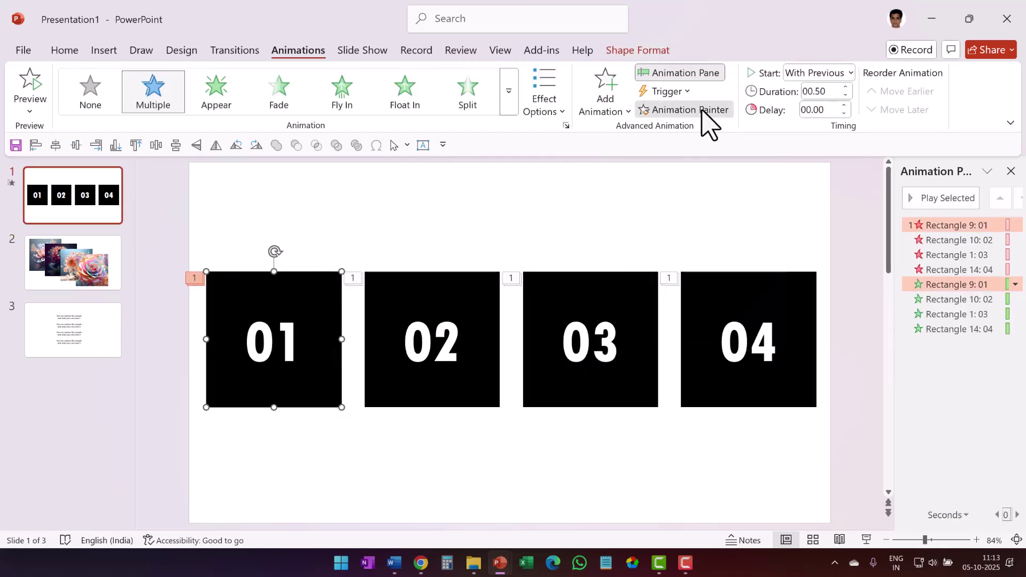
click(118, 249)
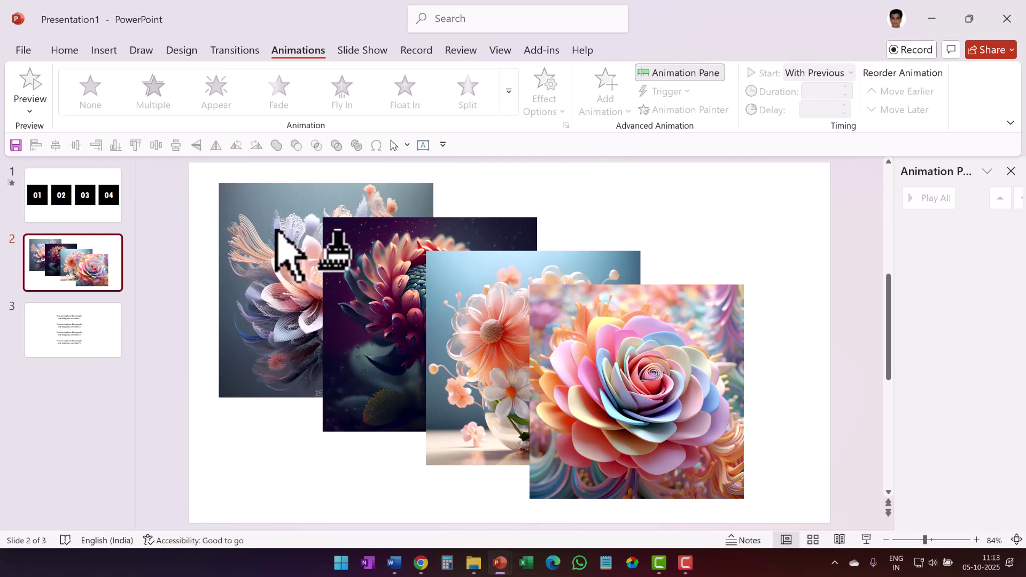
click(378, 297)
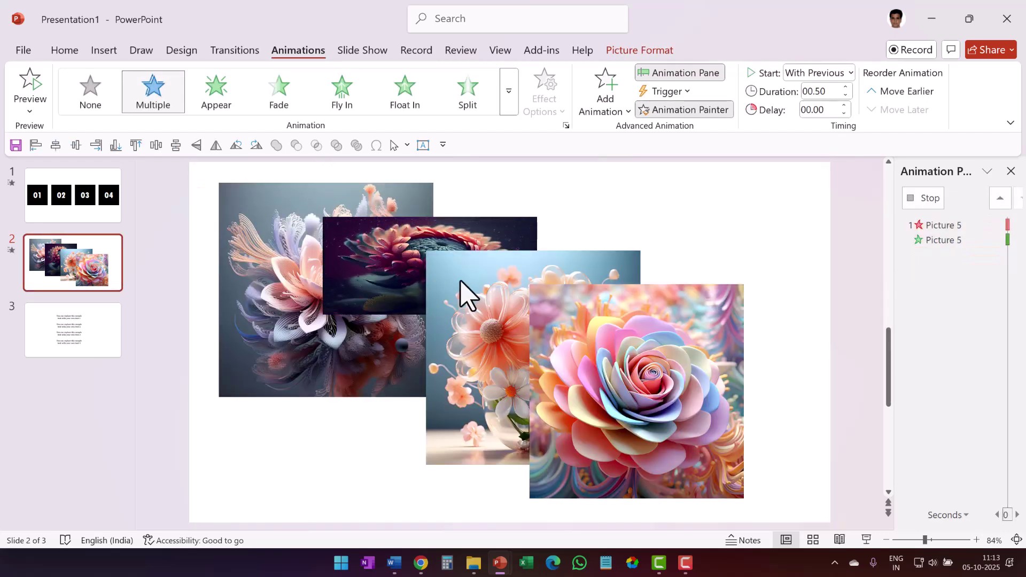
click(572, 275)
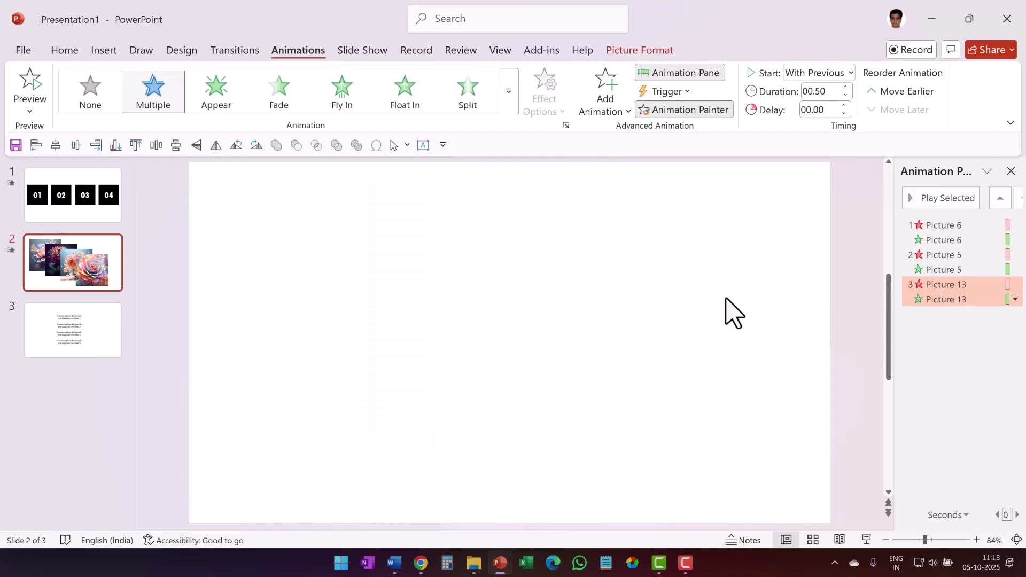
click(732, 313)
click(802, 315)
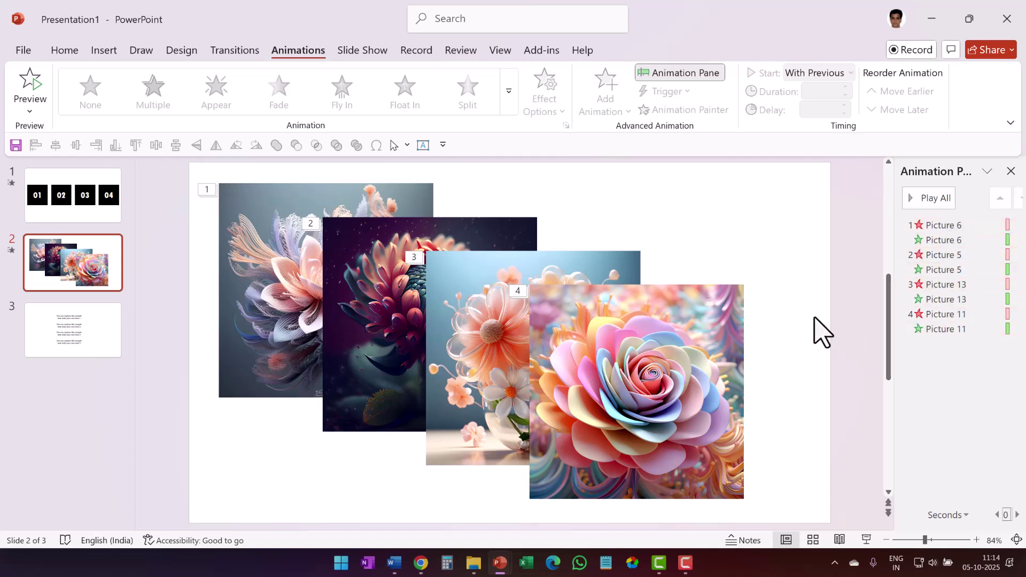
Apply the Fade exit animation to all four sample text boxes on the third slide.
click(58, 337)
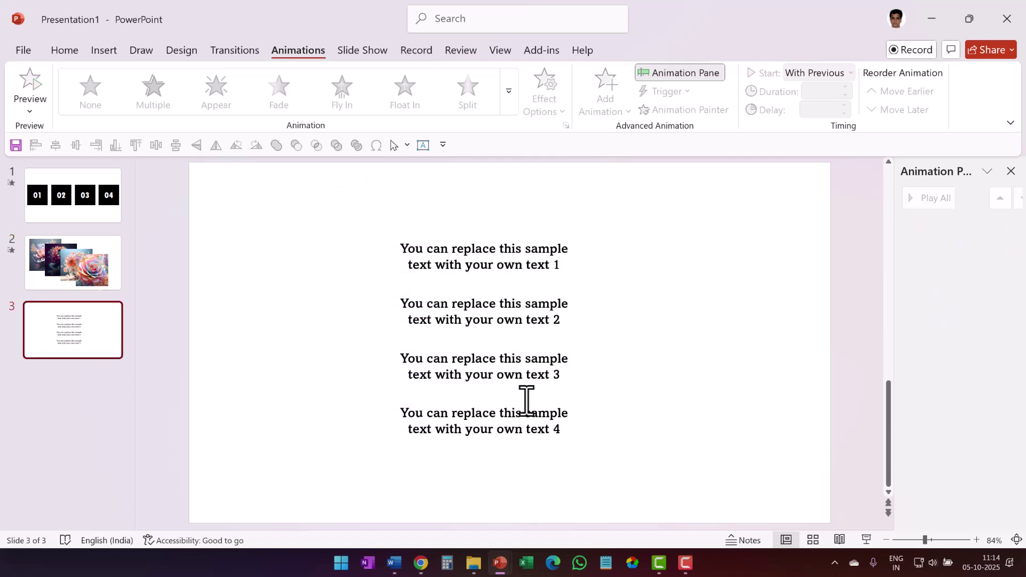
click(479, 242)
shift+click(471, 313)
shift+click(465, 367)
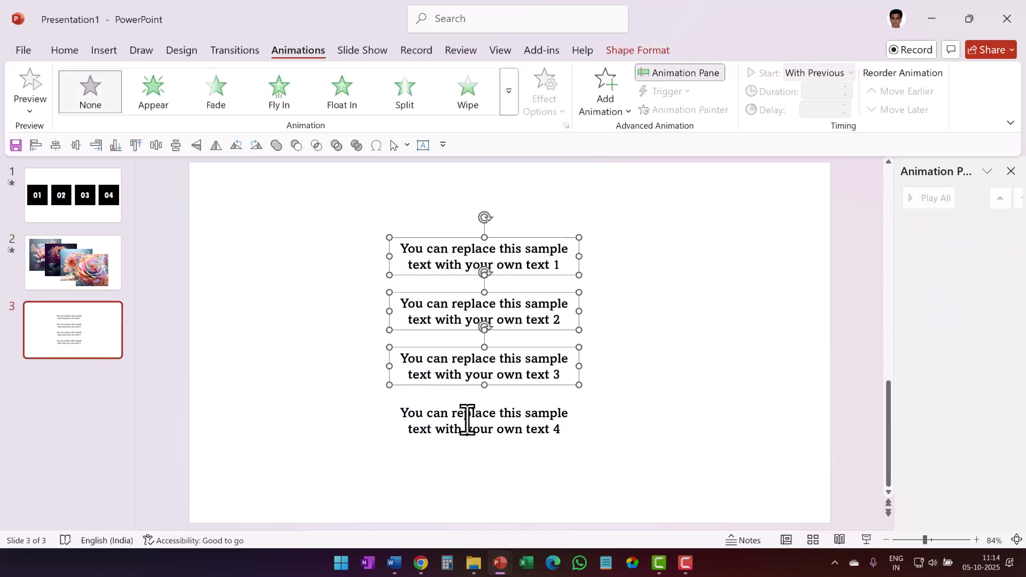
shift+click(468, 419)
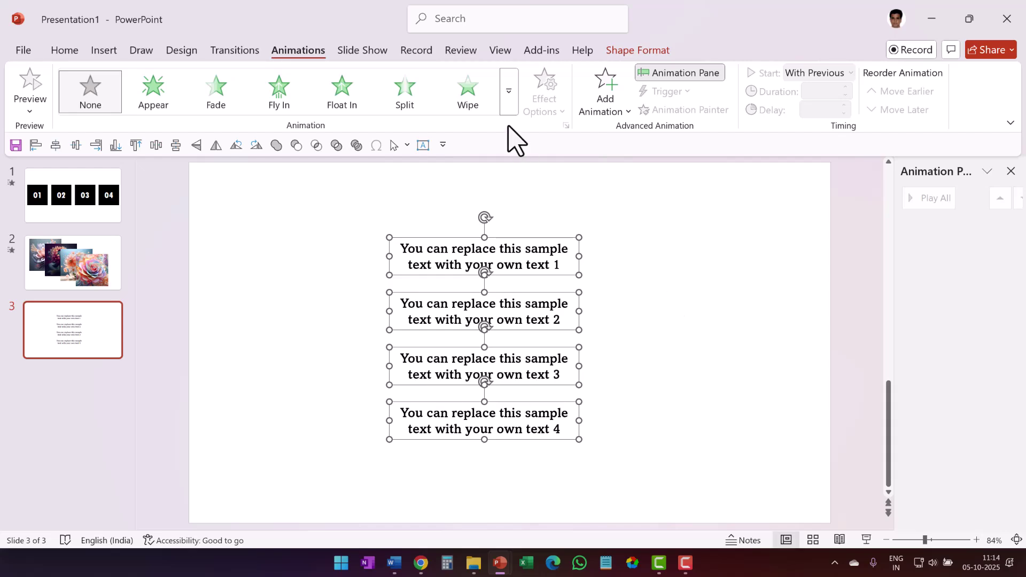
click(510, 102)
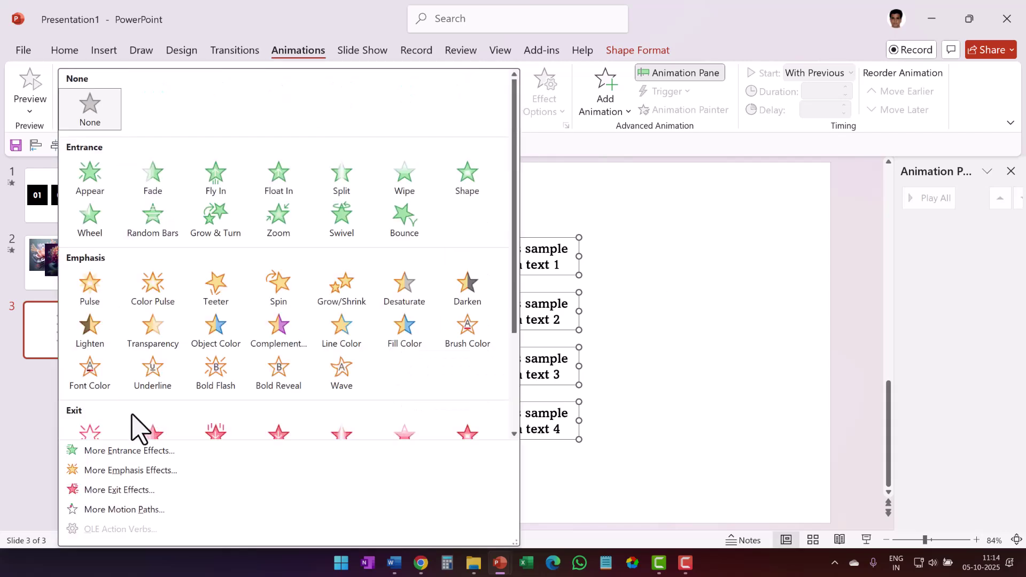
scroll(140, 424, down, 3)
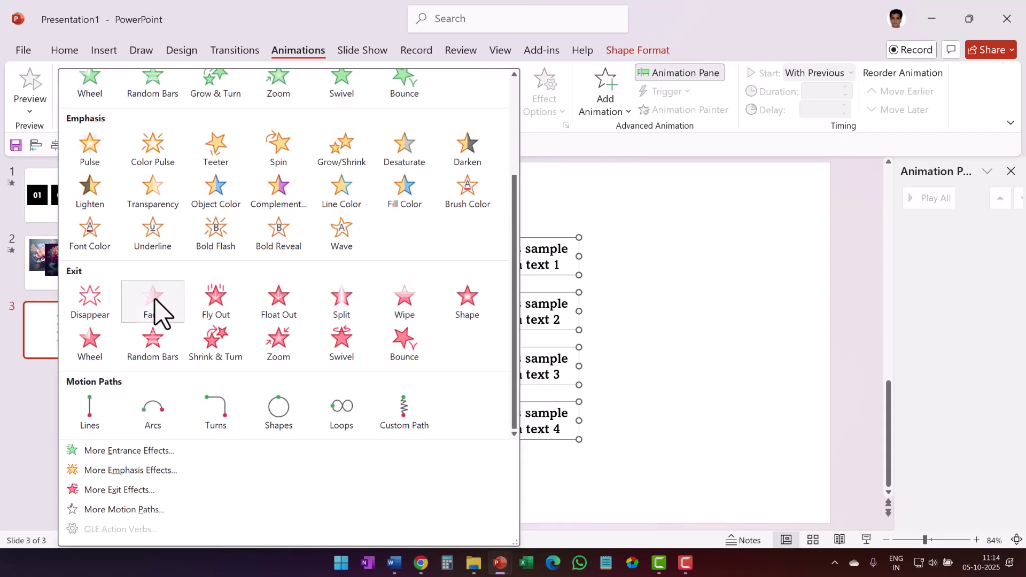
click(160, 312)
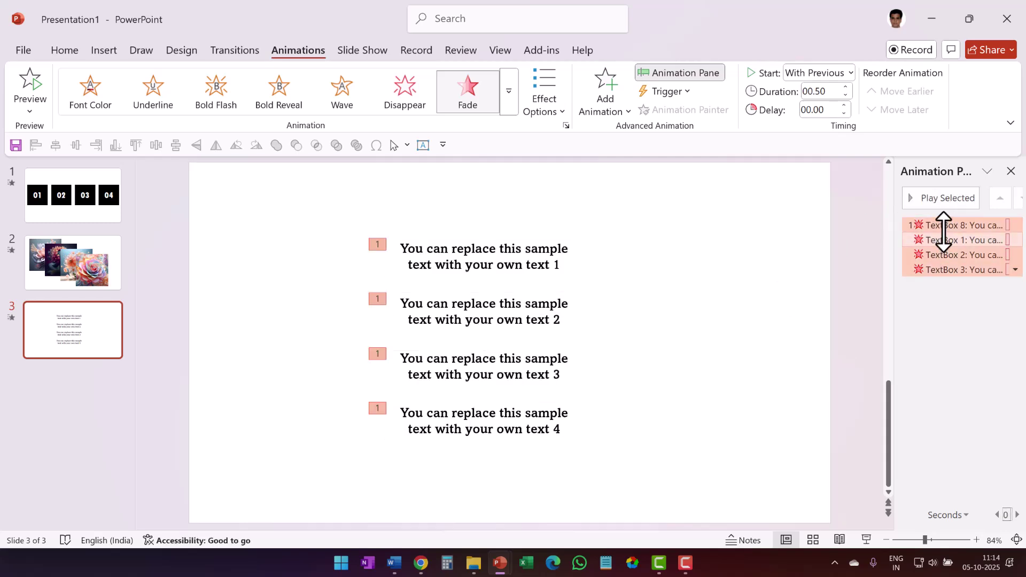
Add the Fade entrance effect to all four sample text boxes and set its start to With Previous.
click(521, 266)
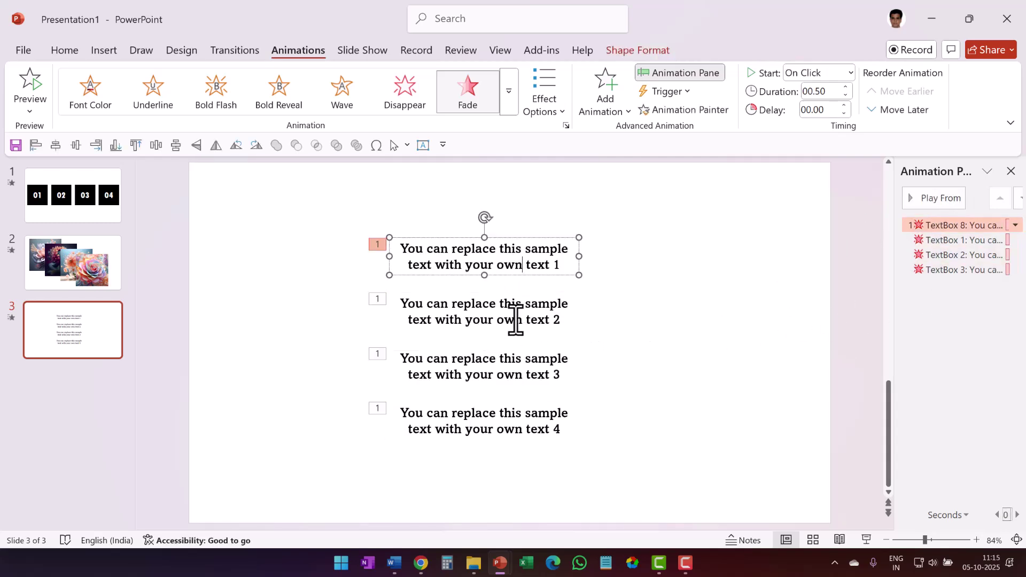
shift+click(515, 320)
shift+click(517, 374)
shift+click(518, 427)
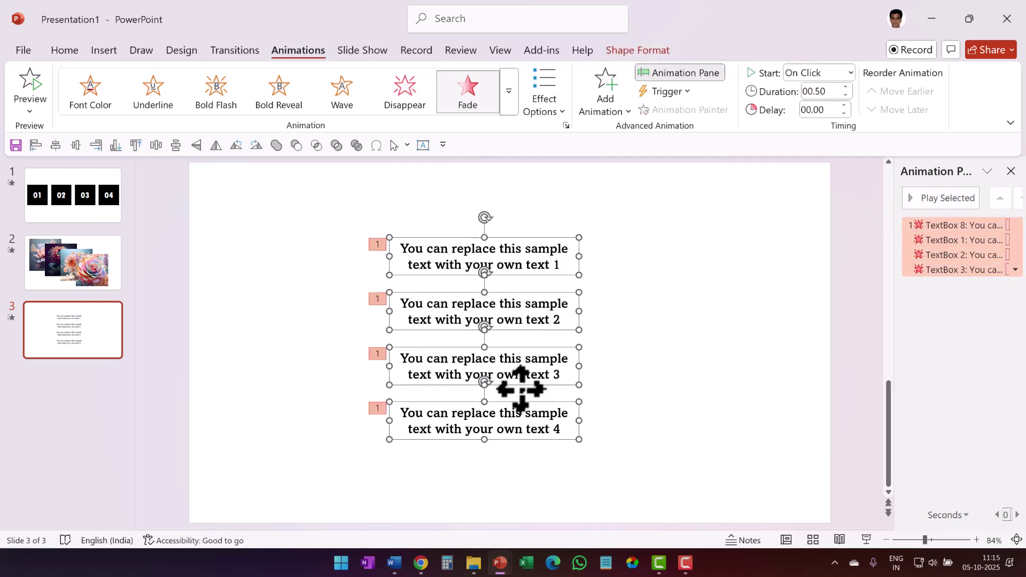
click(606, 110)
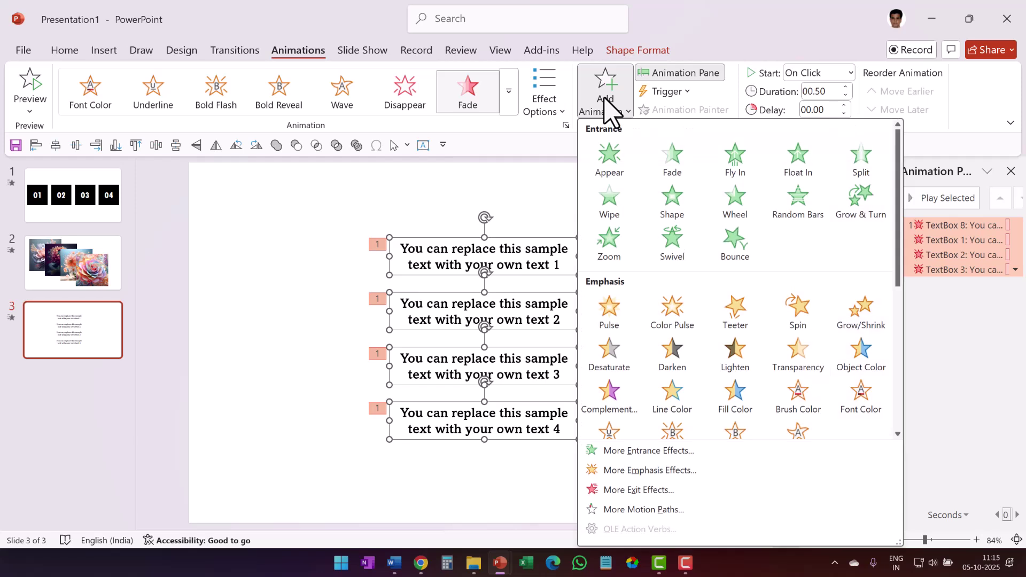
click(672, 160)
click(818, 74)
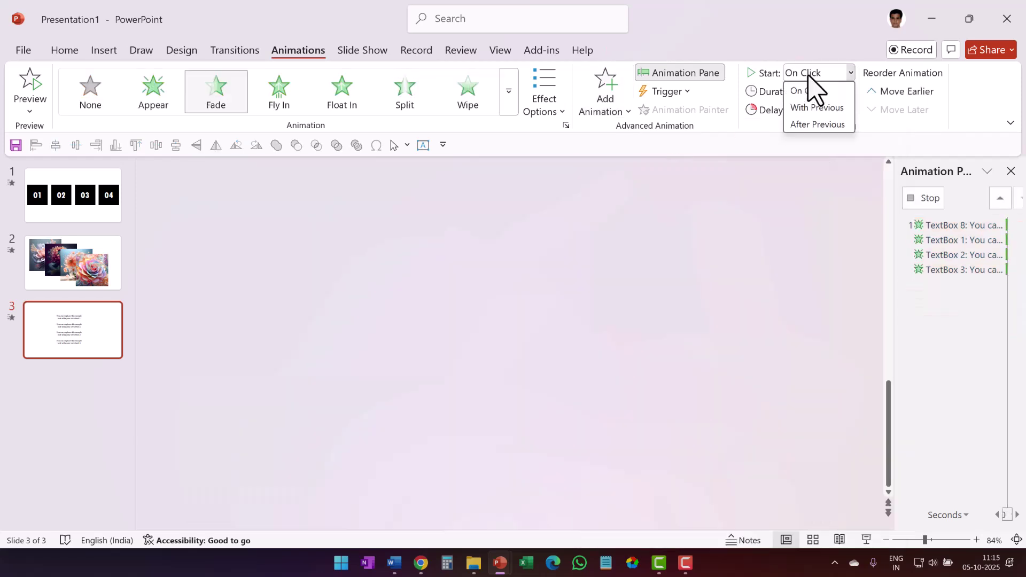
click(809, 106)
Insert a new blank slide after the sample text slide.
click(33, 217)
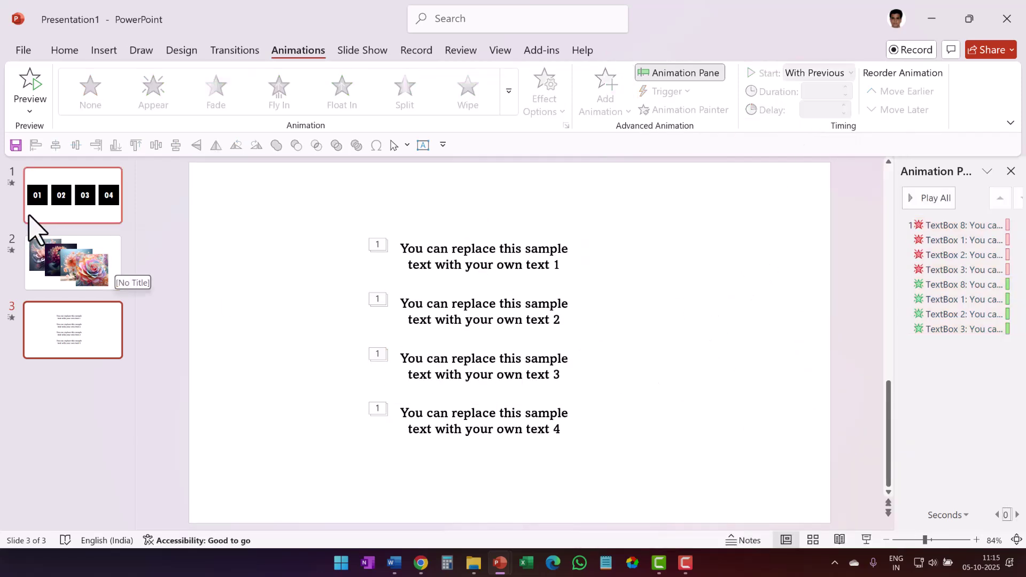
click(64, 262)
click(80, 339)
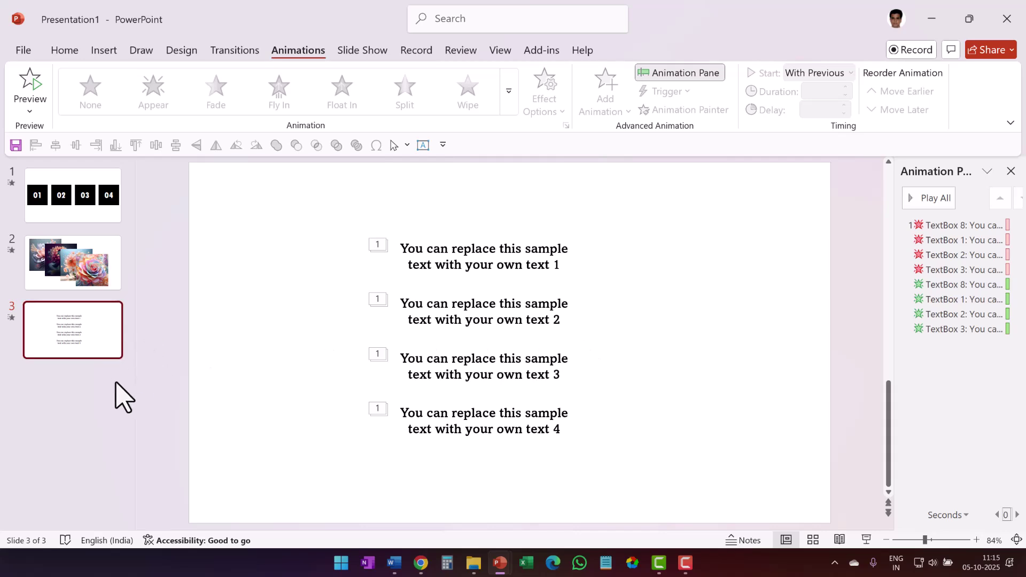
click(75, 385)
right_click(75, 381)
click(100, 425)
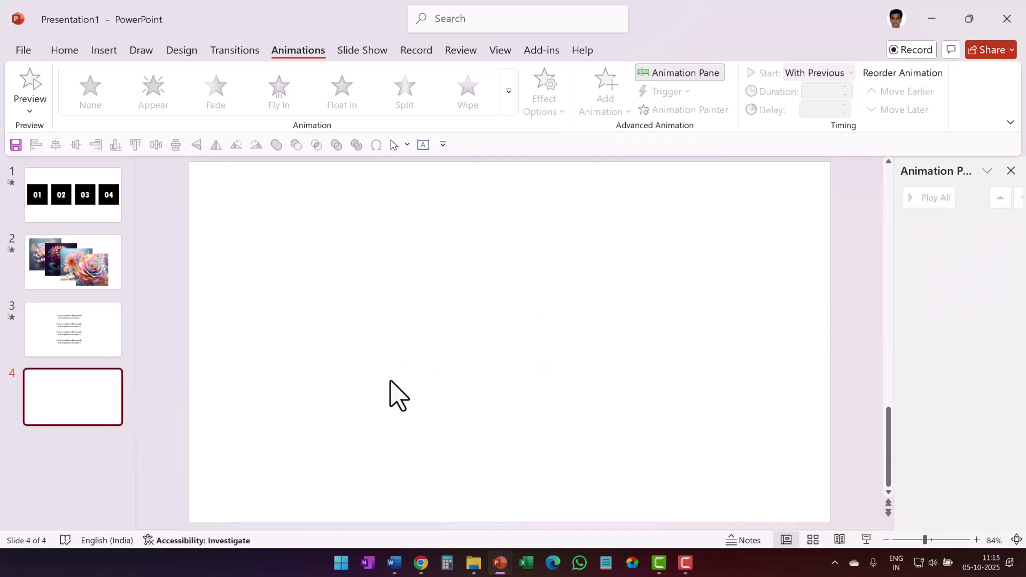
Draw a full-height rectangle about 16.17 cm wide from the left edge of the blank slide.
click(65, 49)
click(620, 110)
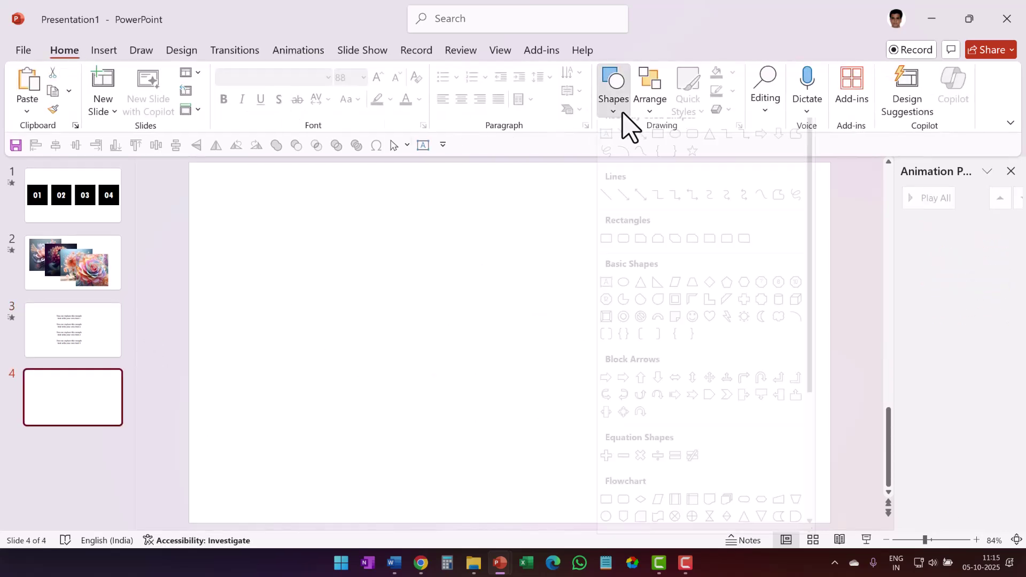
click(606, 239)
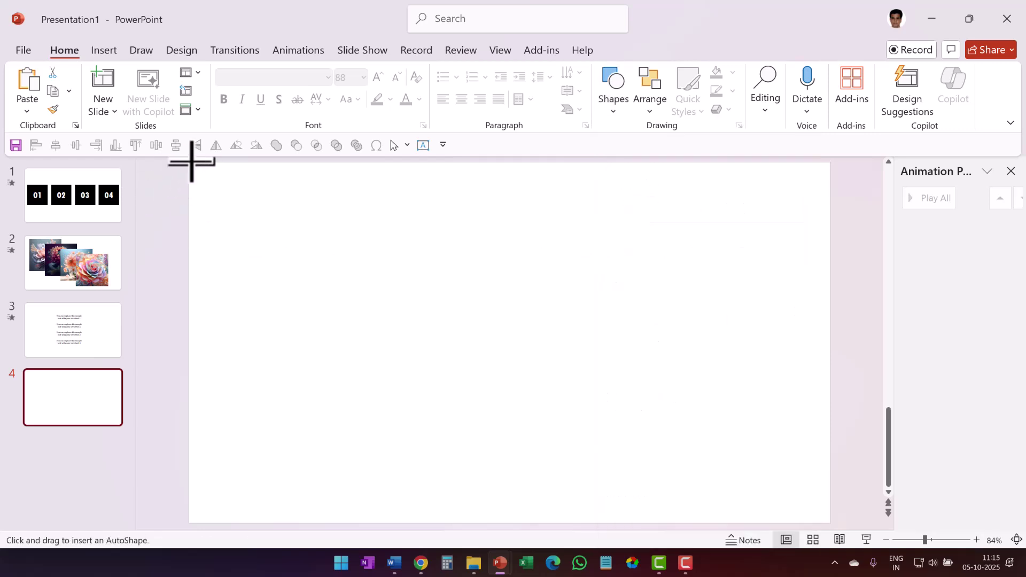
mouse_move(190, 161)
mouse_down()
mouse_move(424, 460)
mouse_move(496, 523)
mouse_up()
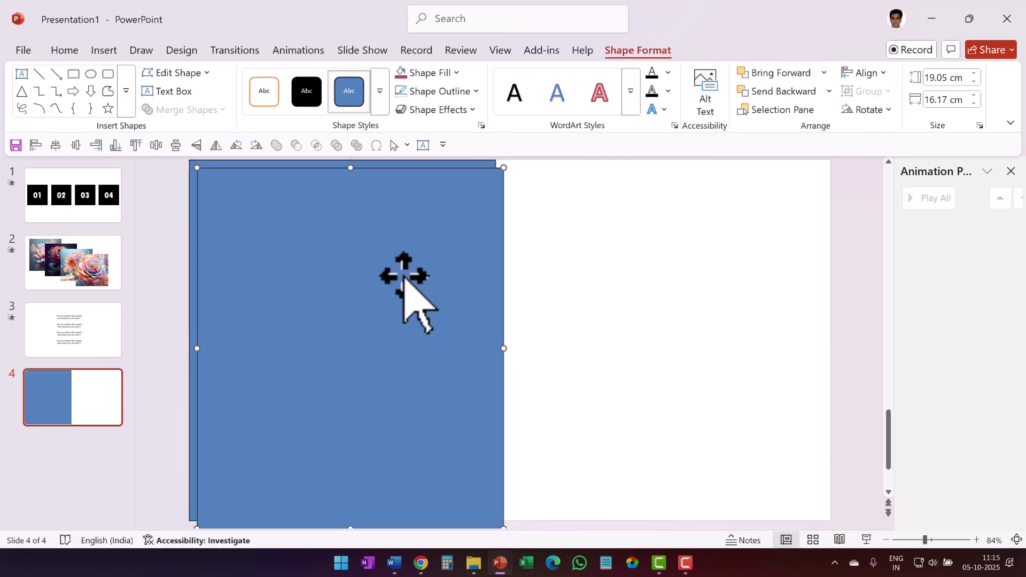
Duplicate the rectangle beside the first one and widen the copy to 17.7 cm so it reaches the slide's right edge.
drag(404, 278, 704, 266)
drag(800, 342, 829, 342)
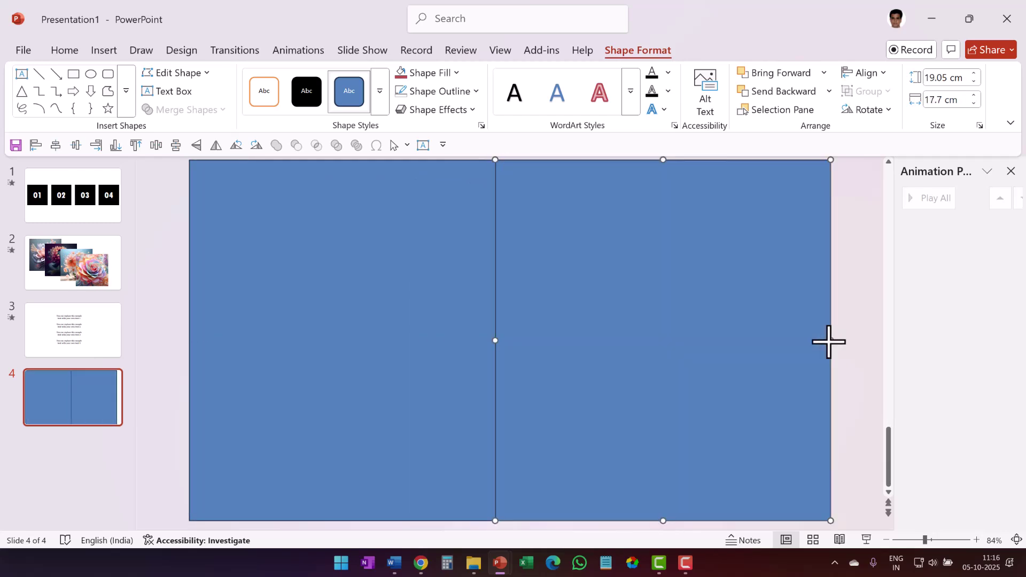
click(852, 316)
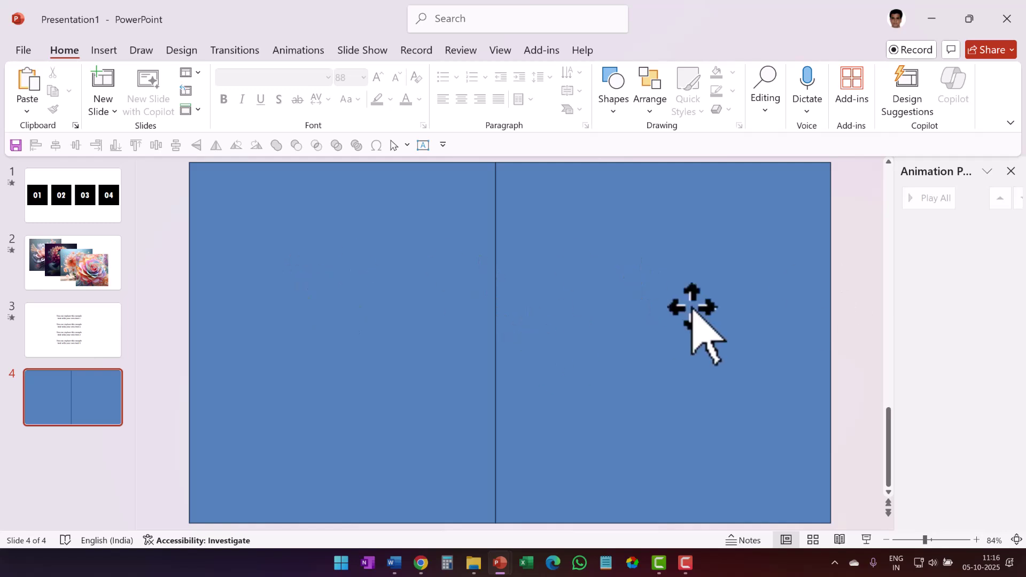
Fill the left rectangle with a light tan theme color.
click(447, 297)
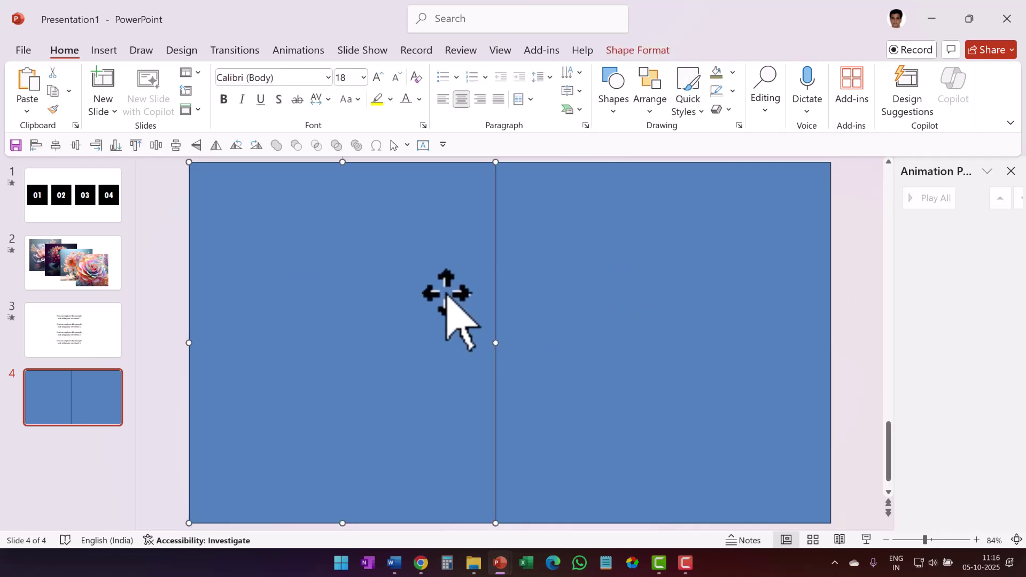
click(733, 72)
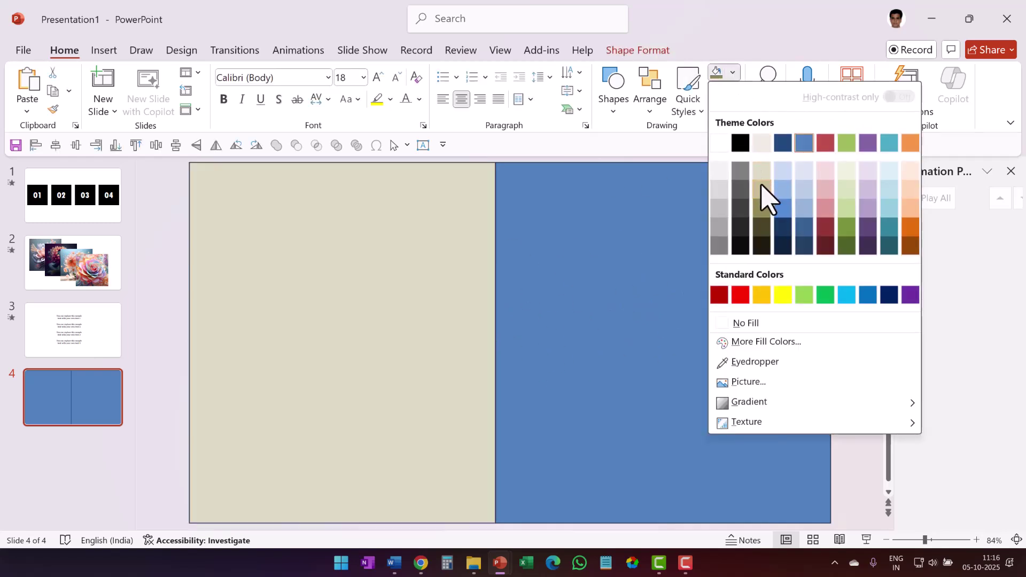
click(762, 181)
Fill the right rectangle with a dark olive-tan theme color and remove the rectangles' outlines.
click(608, 252)
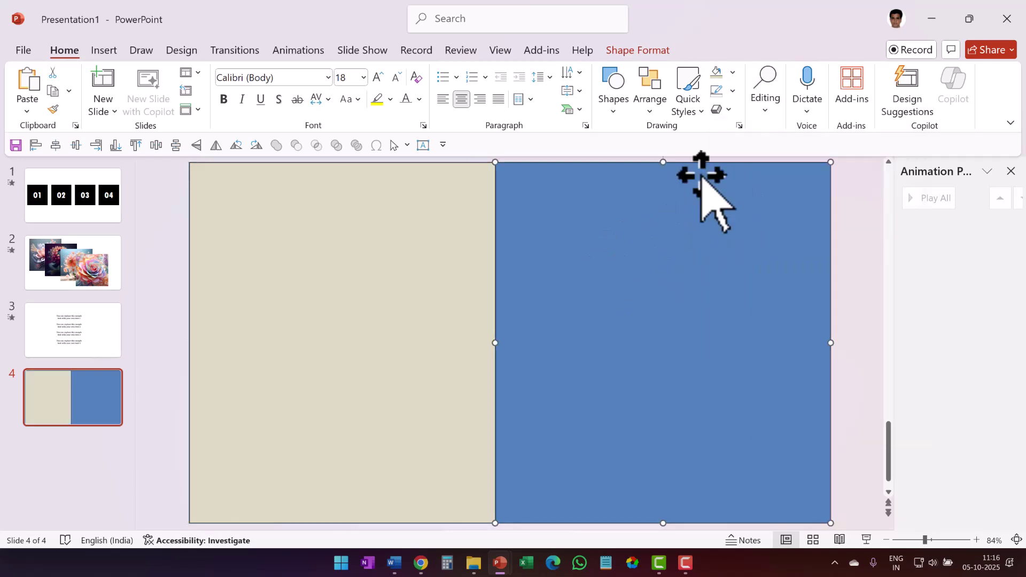
click(733, 73)
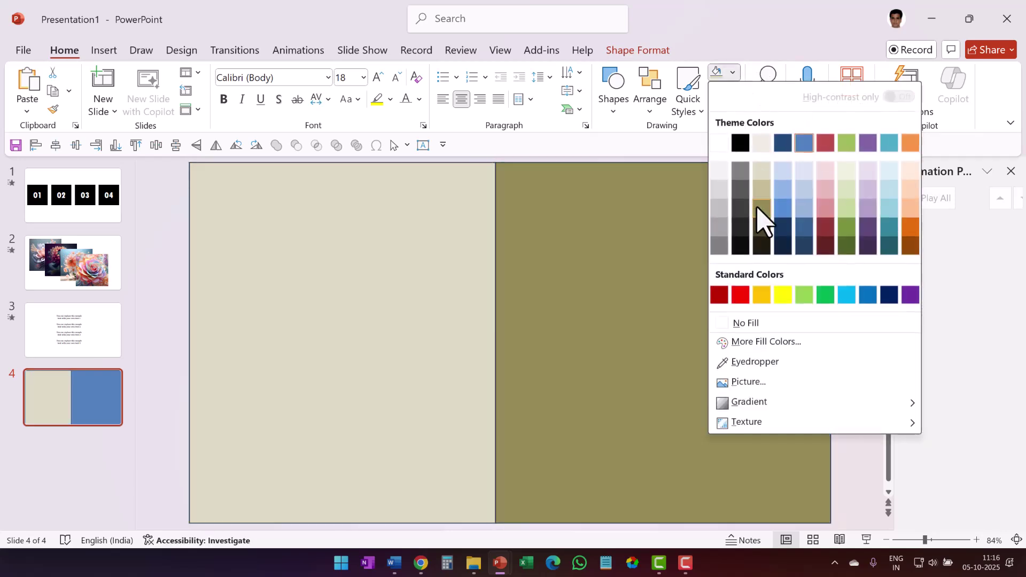
click(761, 209)
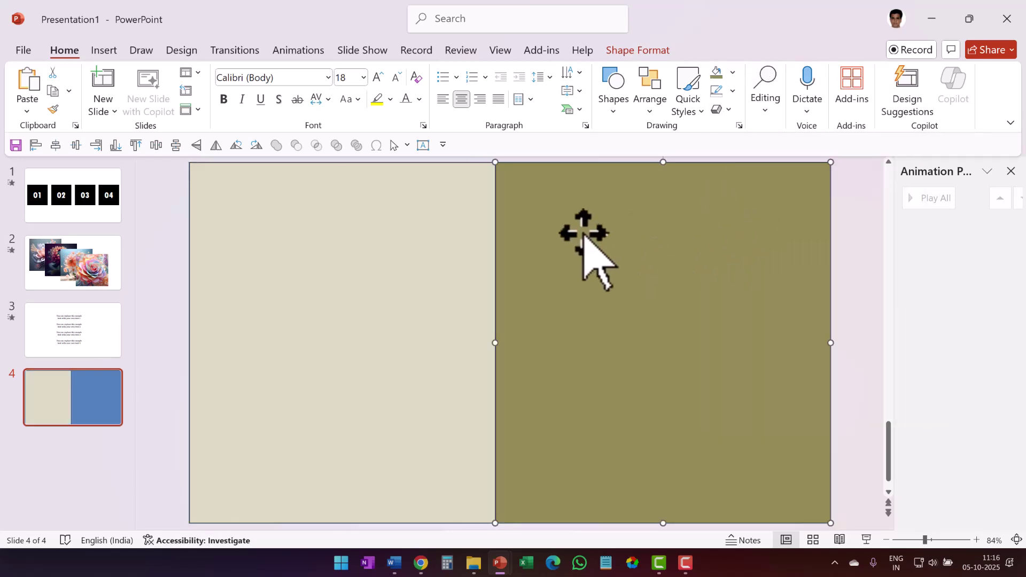
click(733, 91)
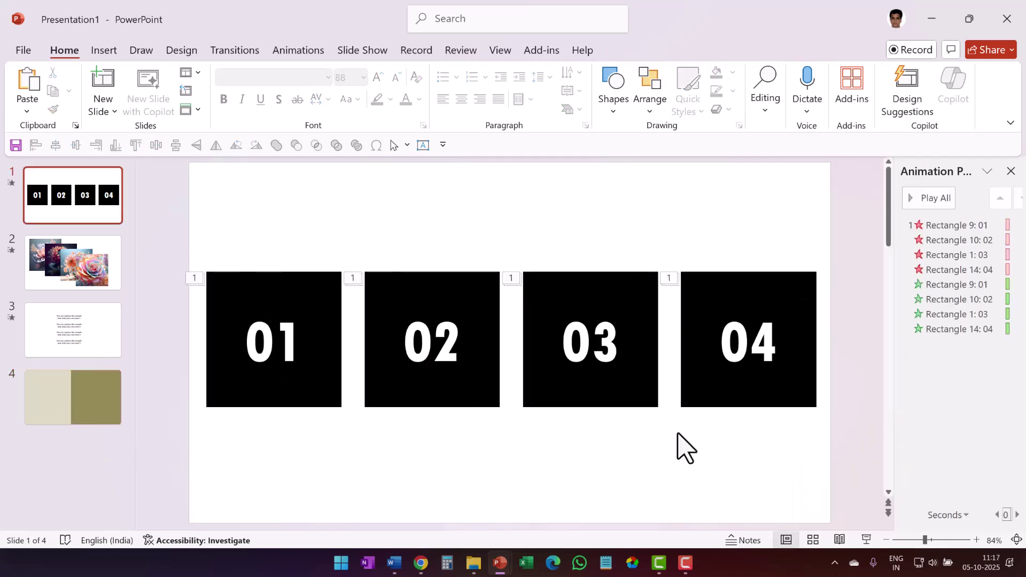
Copy the four numbered squares with their animations from slide 1 onto the two-tone background of slide 4.
drag(855, 431, 174, 214)
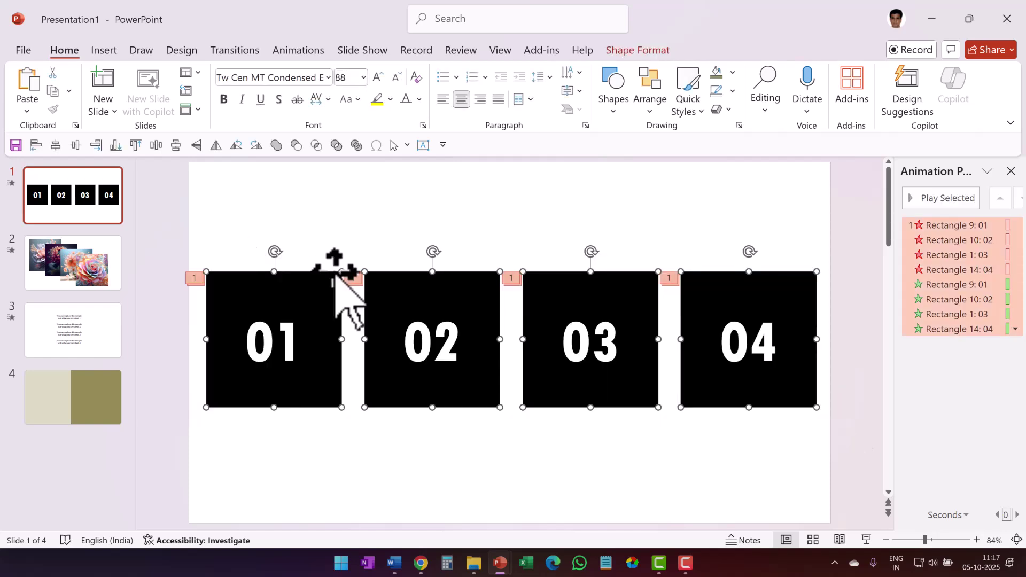
click(53, 412)
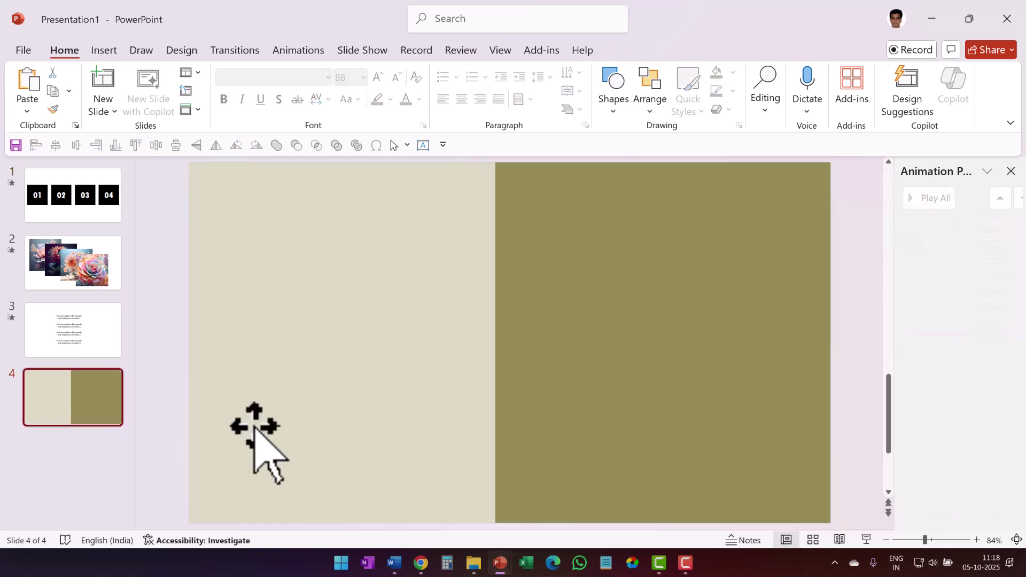
key(ctrl+v)
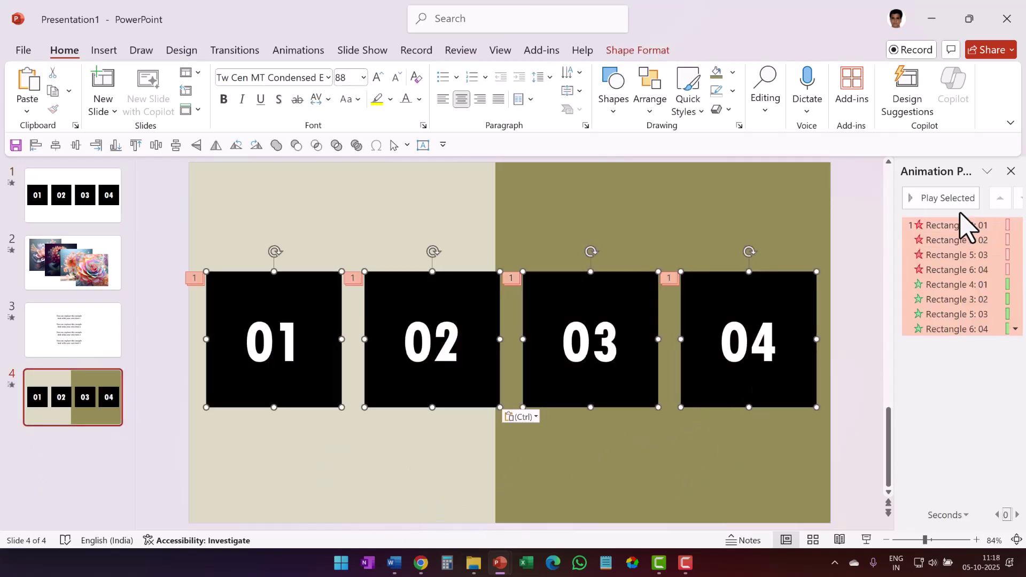
click(944, 368)
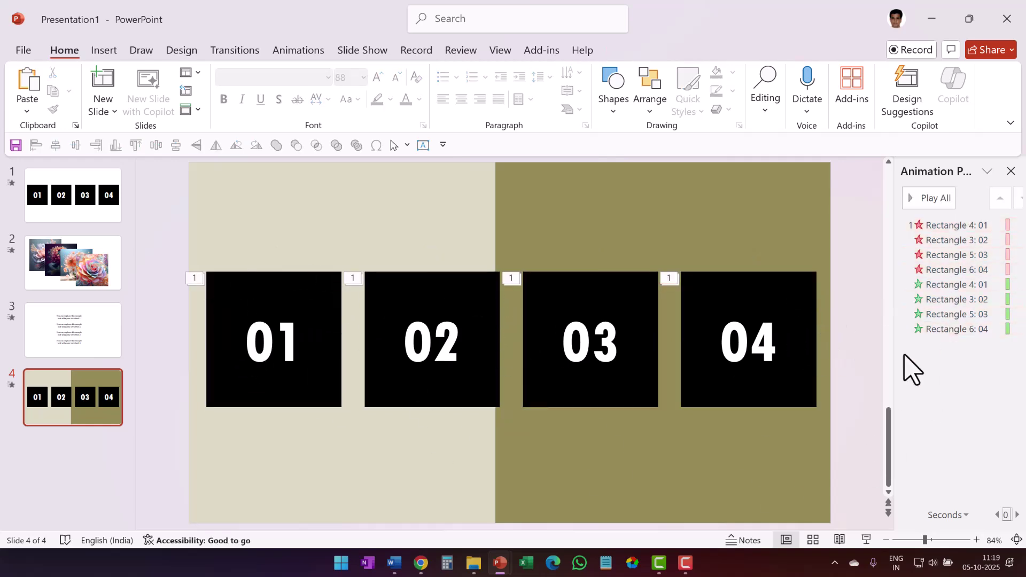
Delete the Stretch entrance animation of square 01 on slide 4, keeping its Collapse exit.
click(336, 332)
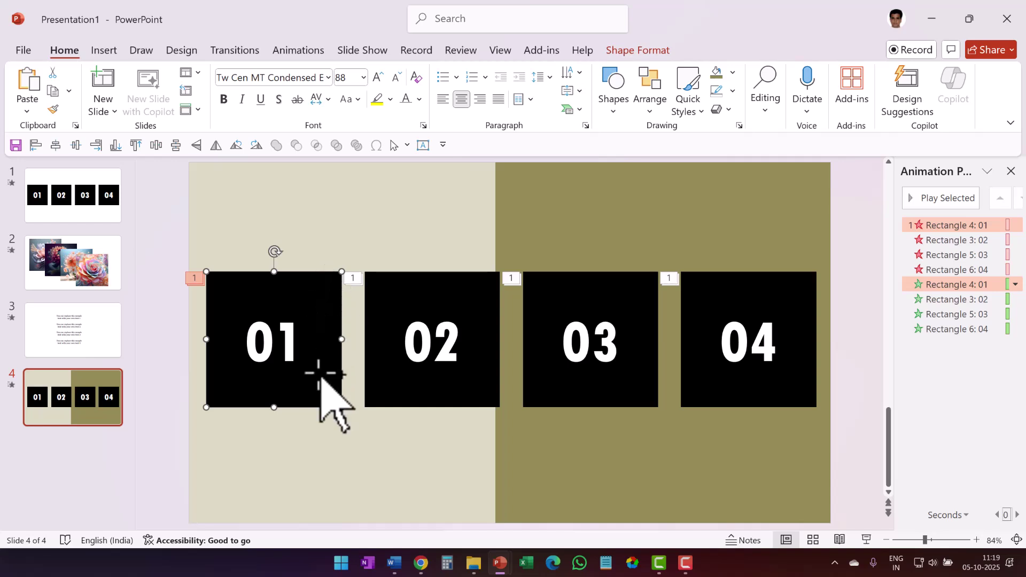
click(854, 346)
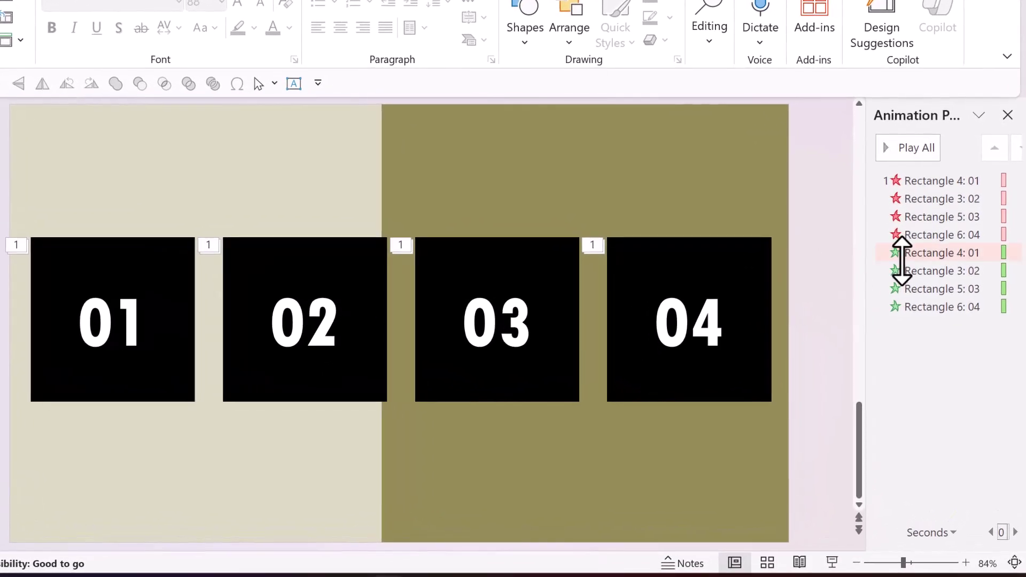
click(944, 253)
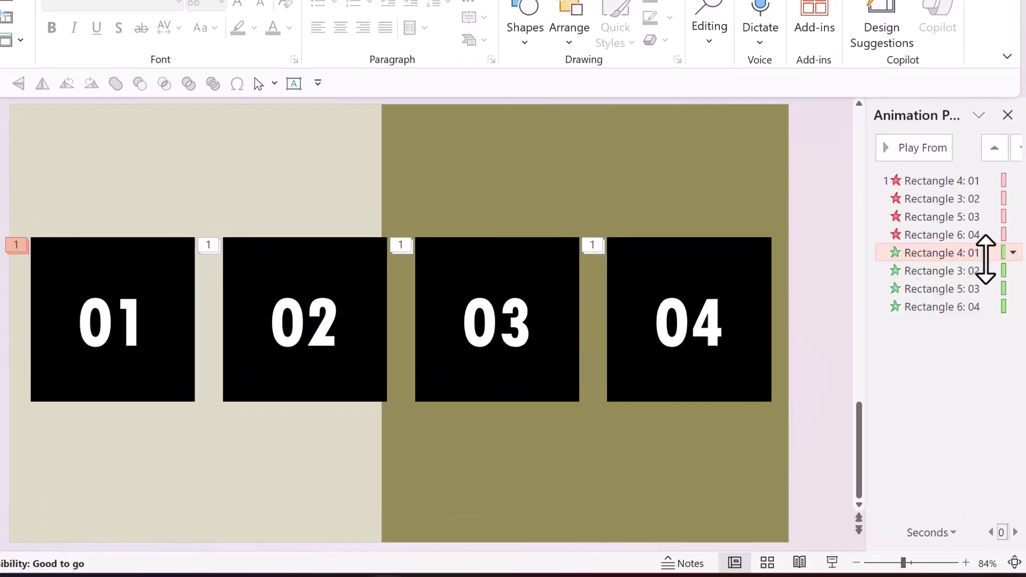
key(Delete)
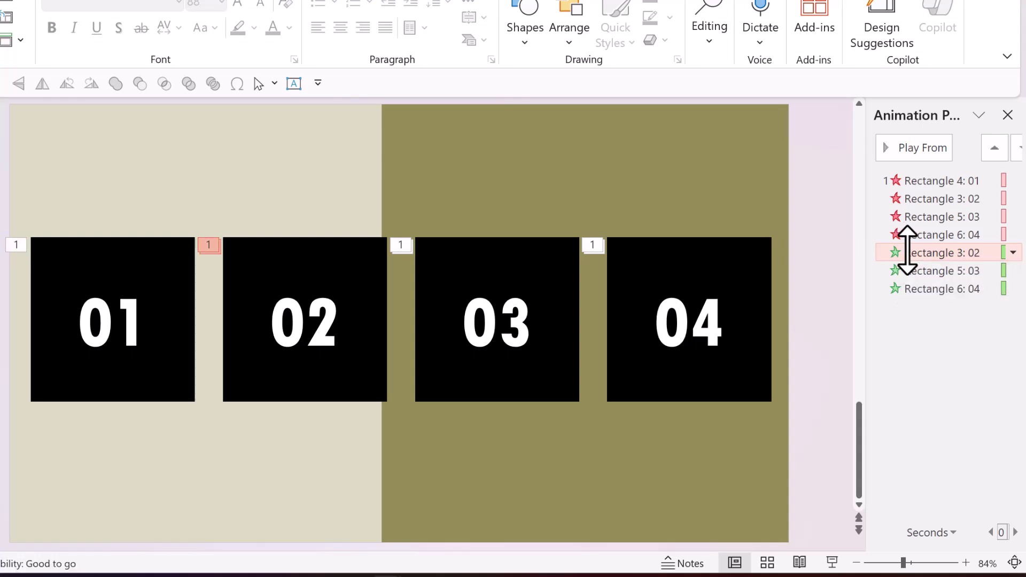
click(833, 371)
Reorder the animations so square 02's Stretch entrance comes directly after square 01's Collapse exit.
click(338, 275)
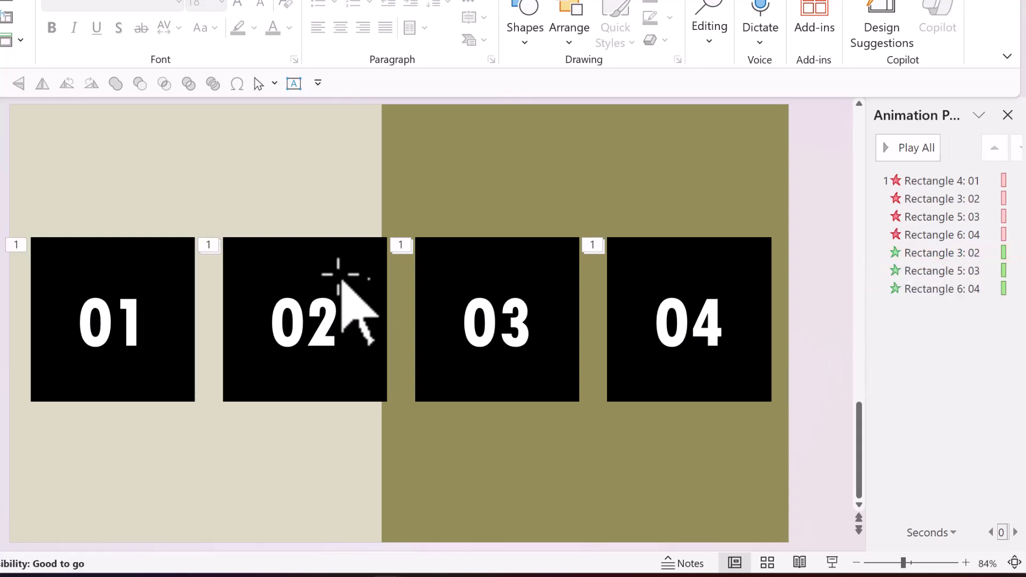
click(353, 283)
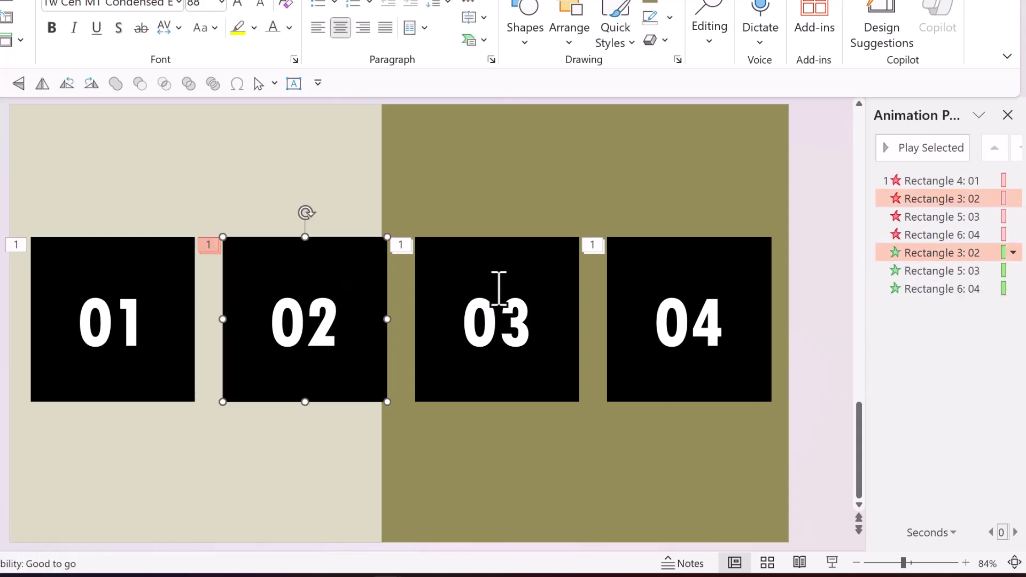
click(499, 291)
click(756, 321)
click(824, 355)
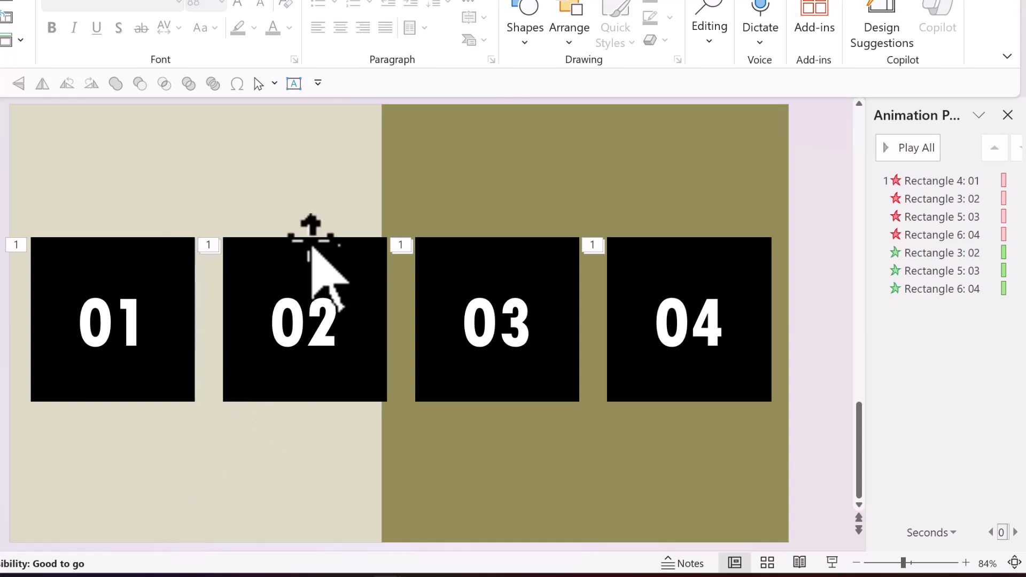
drag(919, 253, 939, 189)
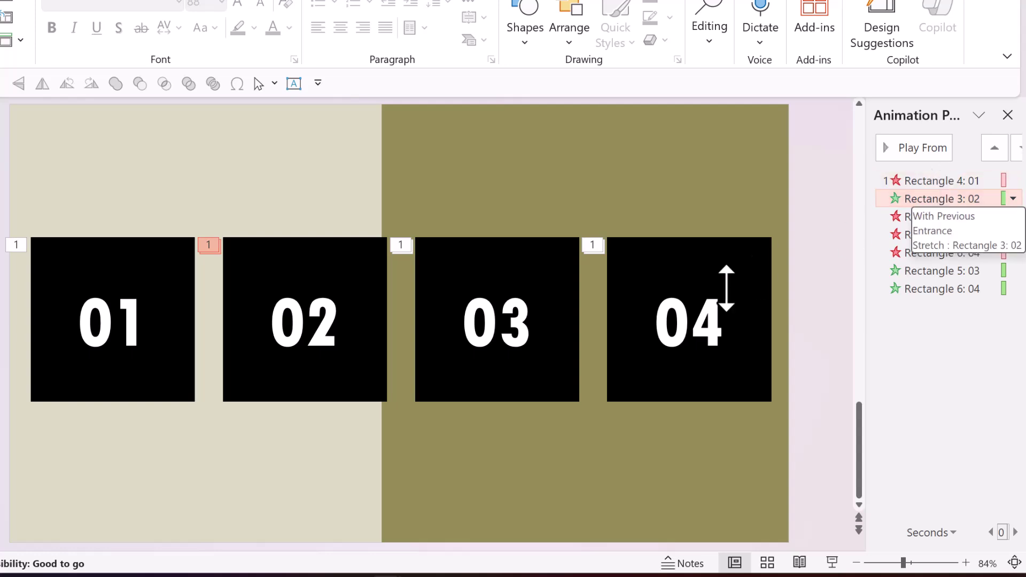
Set square 02's Collapse exit animation to start On Click.
click(377, 272)
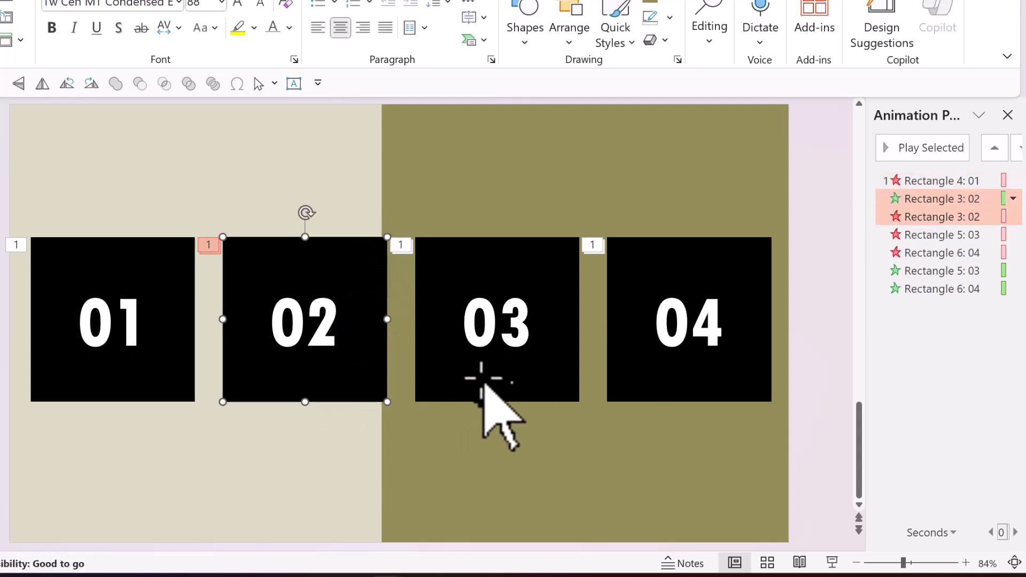
click(492, 321)
click(364, 273)
click(941, 216)
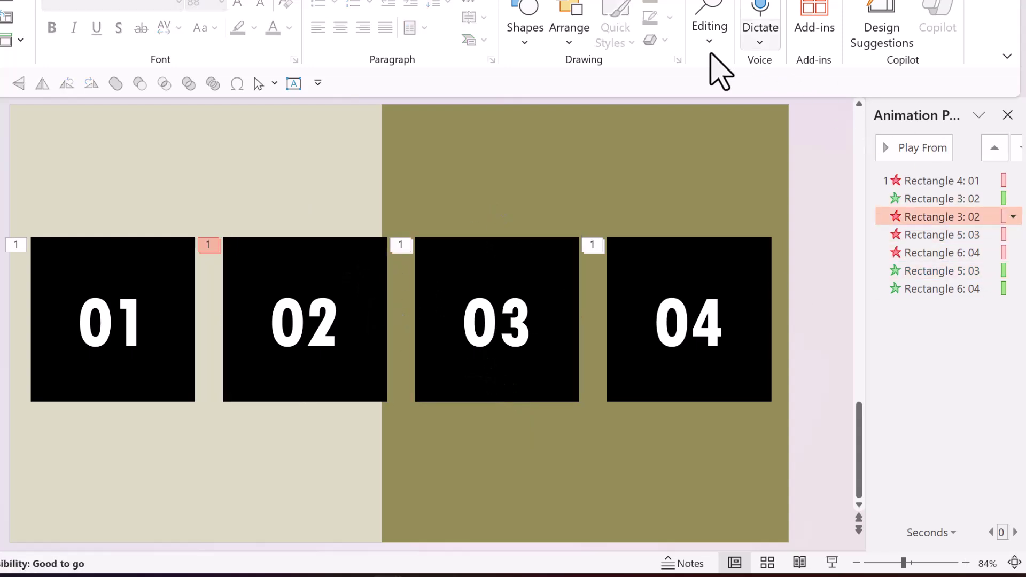
click(171, 24)
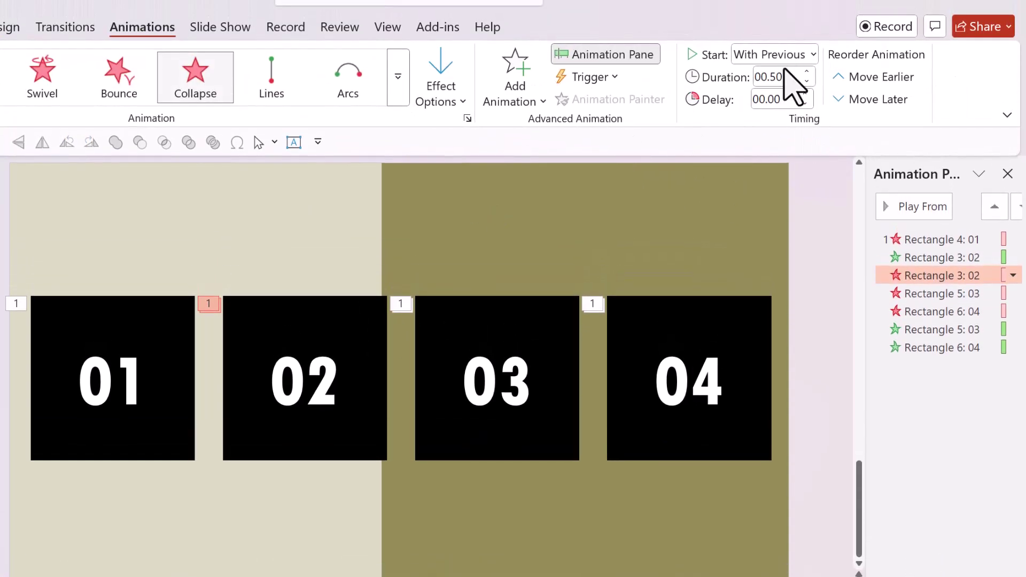
click(784, 55)
click(781, 76)
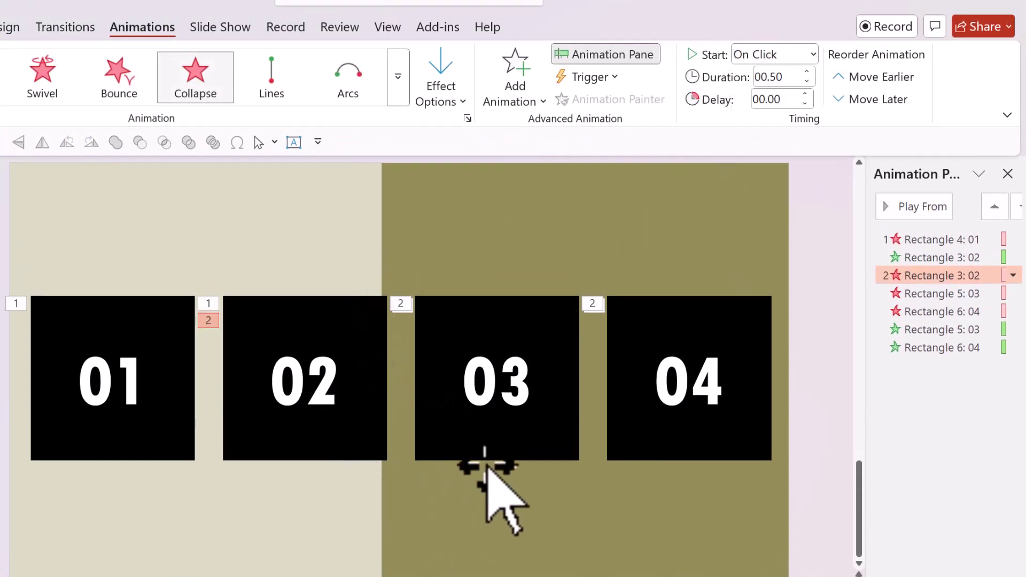
Move square 03's Stretch entrance directly after square 02's exit, and set square 03's Collapse exit to start On Click.
click(489, 452)
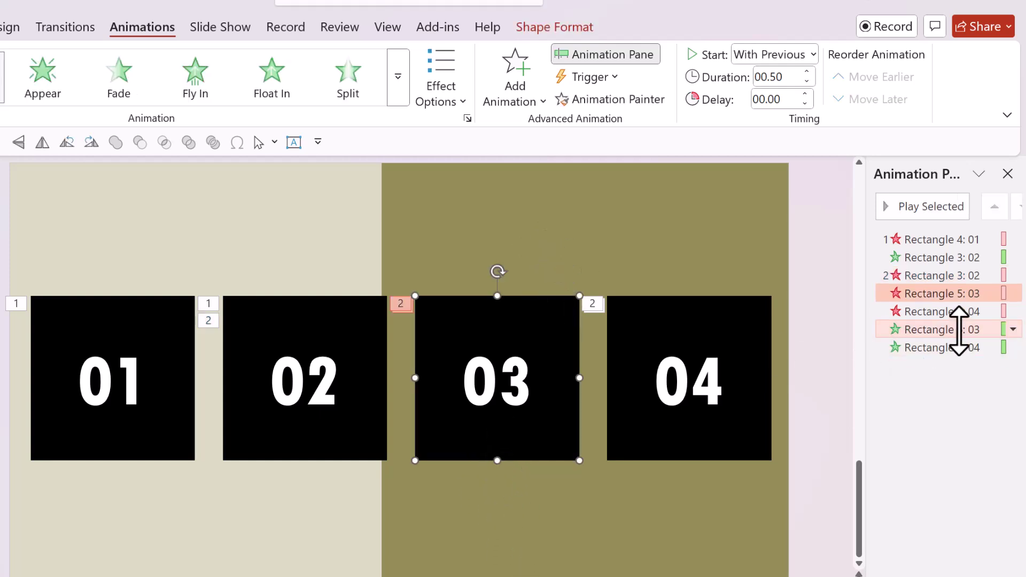
drag(959, 329, 959, 288)
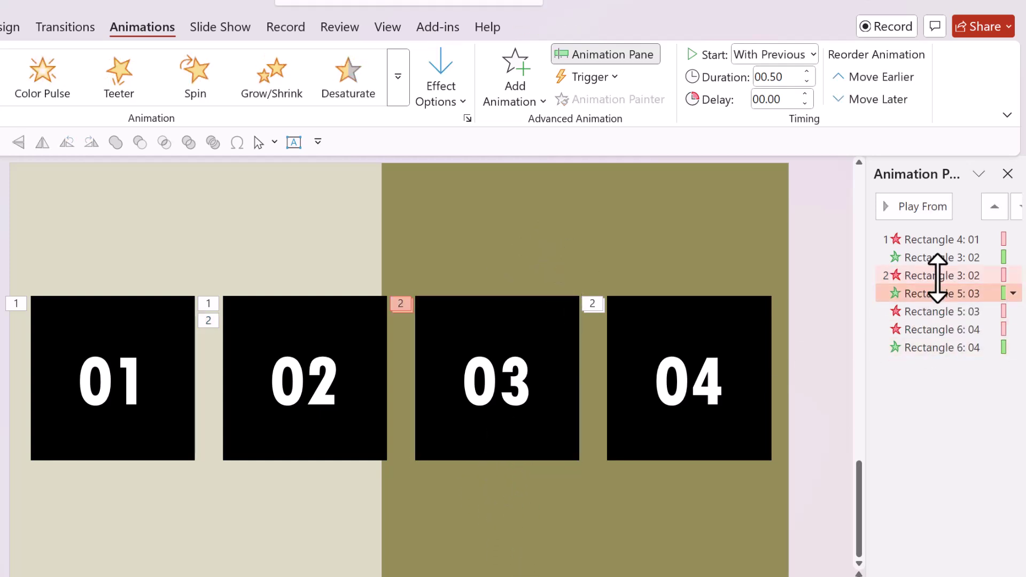
click(574, 374)
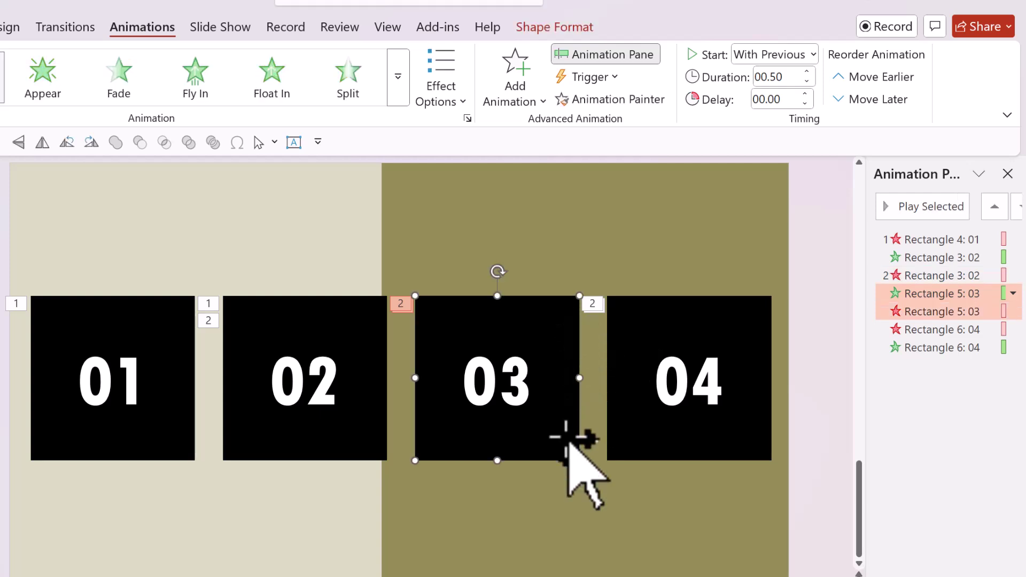
click(939, 311)
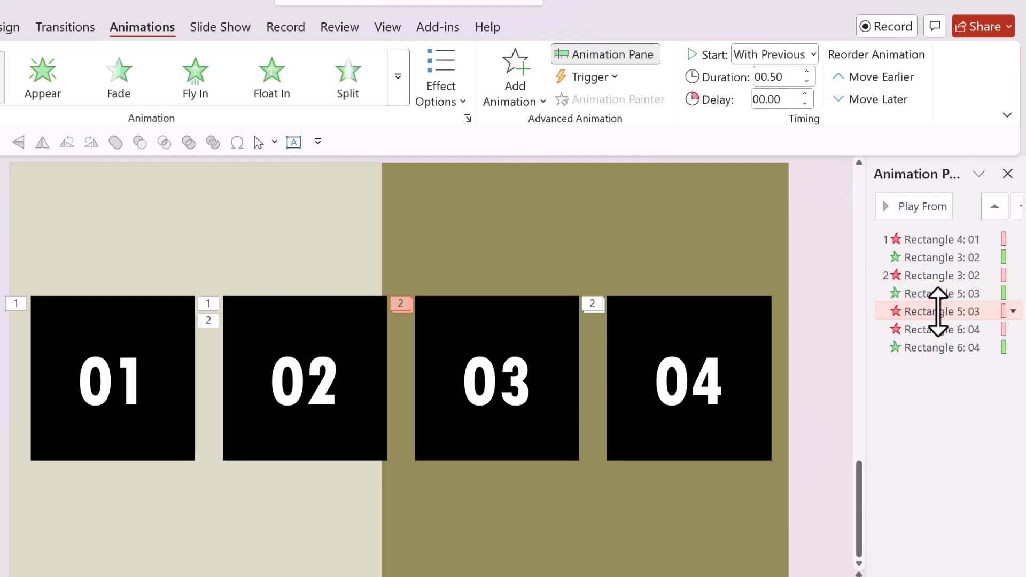
click(790, 57)
click(780, 75)
Move square 04's Stretch entrance directly after square 03's exit and delete square 04's Collapse exit.
click(665, 451)
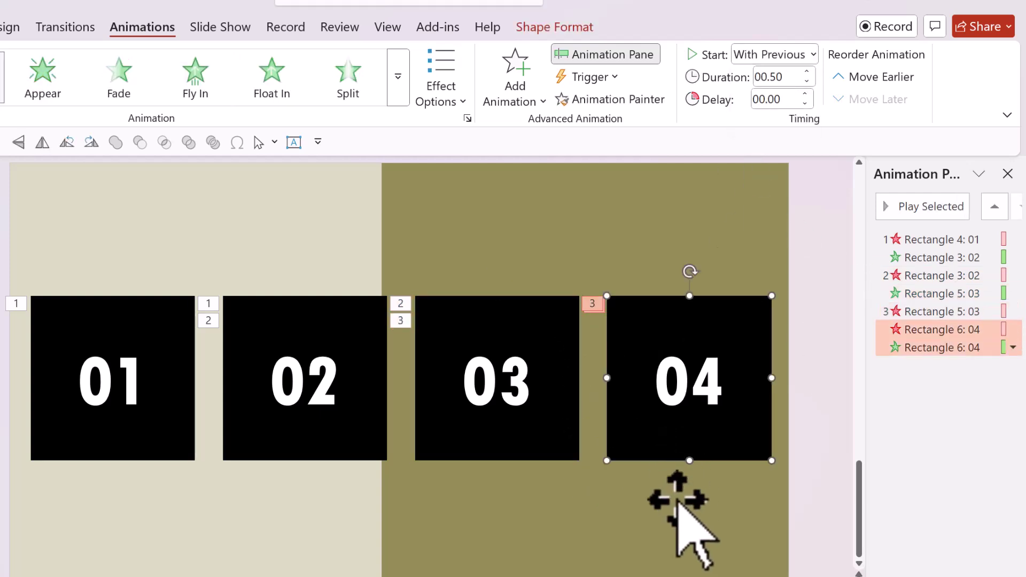
mouse_move(932, 347)
mouse_down()
mouse_move(925, 339)
mouse_move(941, 334)
mouse_up()
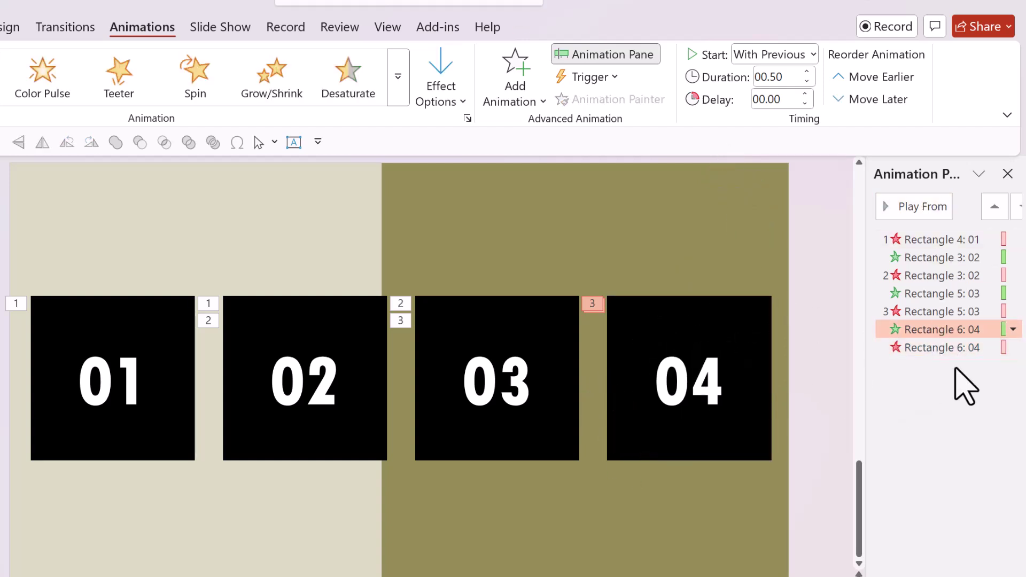
click(932, 348)
key(Delete)
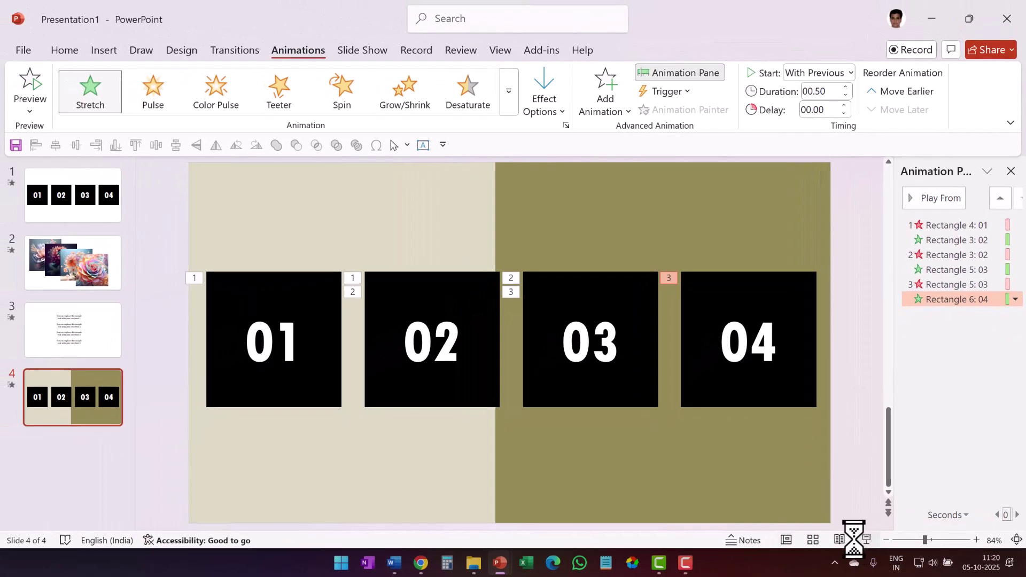
Play slide 4 as a slide show, advancing through the animations of all four squares, and return to editing.
click(864, 540)
click(797, 430)
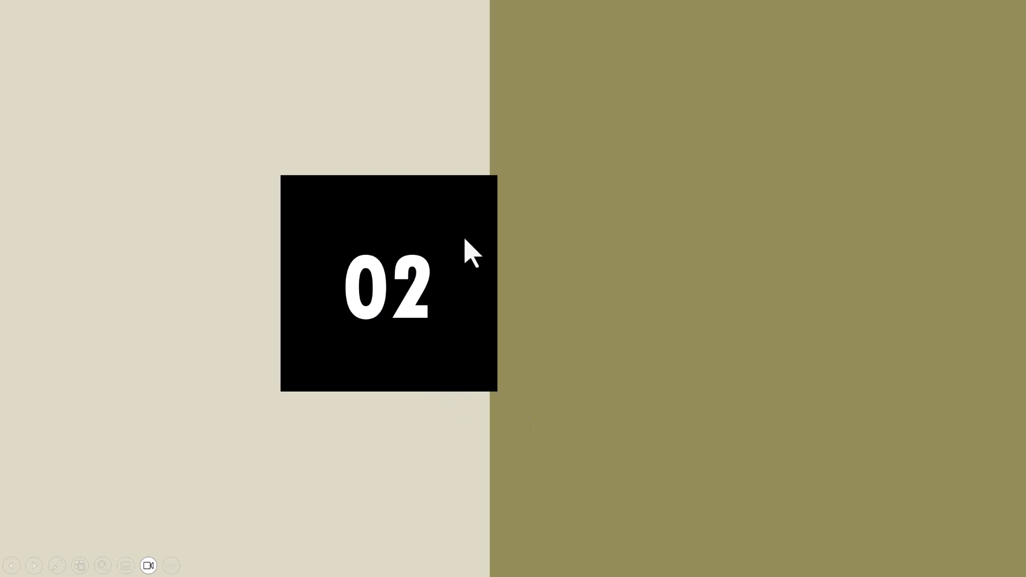
click(701, 408)
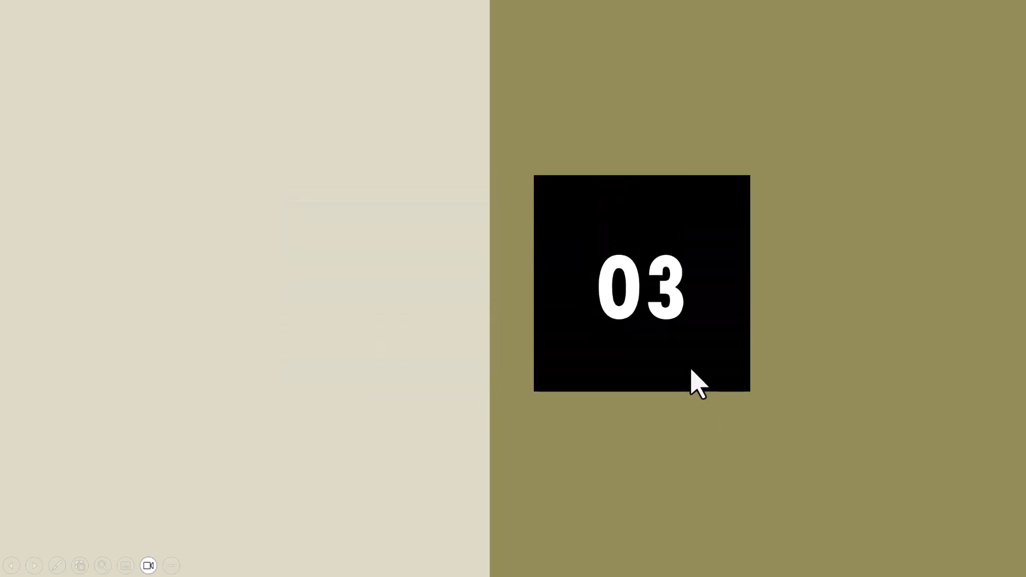
click(821, 464)
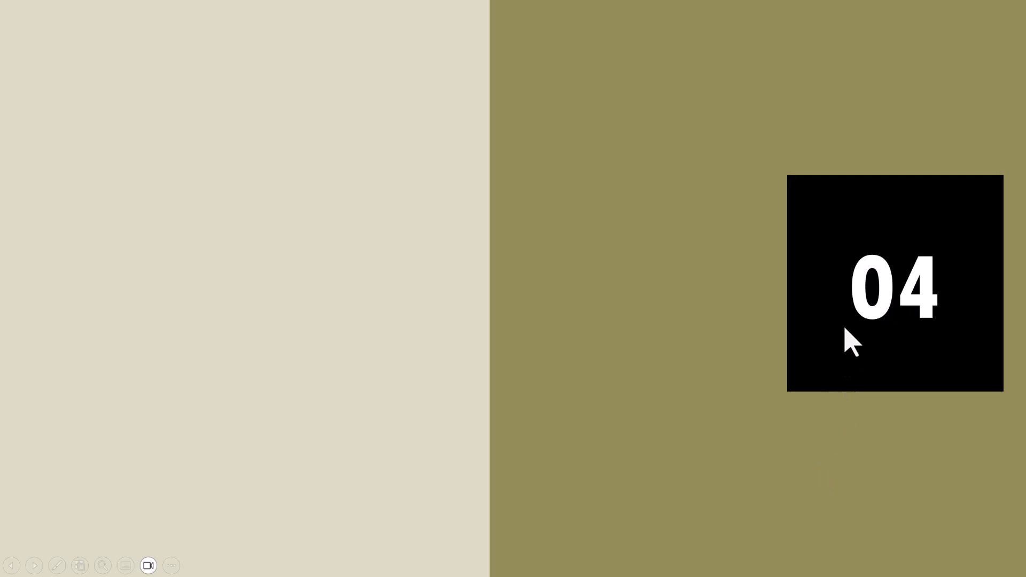
key(Escape)
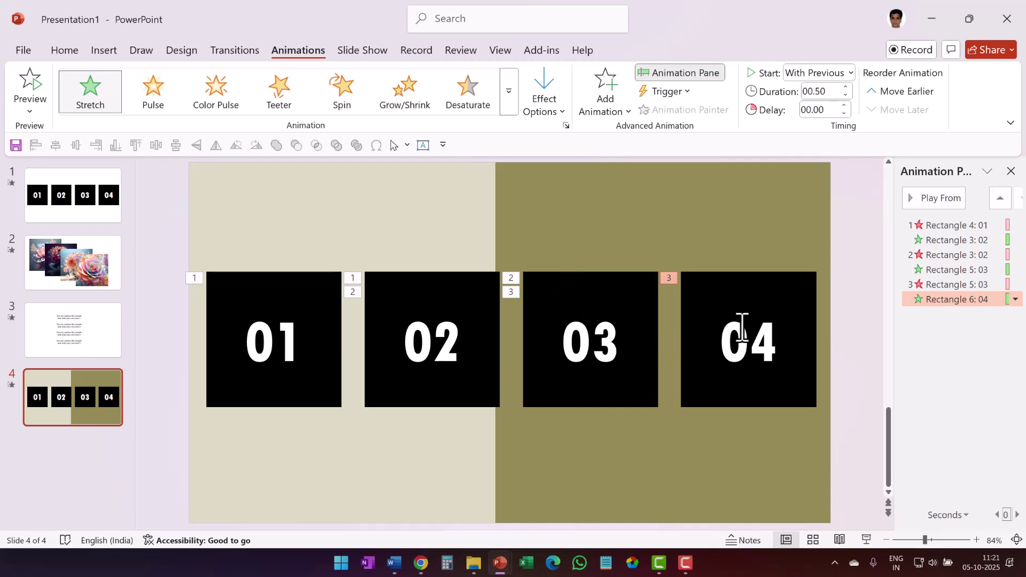
Show the list of slide objects with the Selection Pane and rename the first square's object as 01.
click(65, 49)
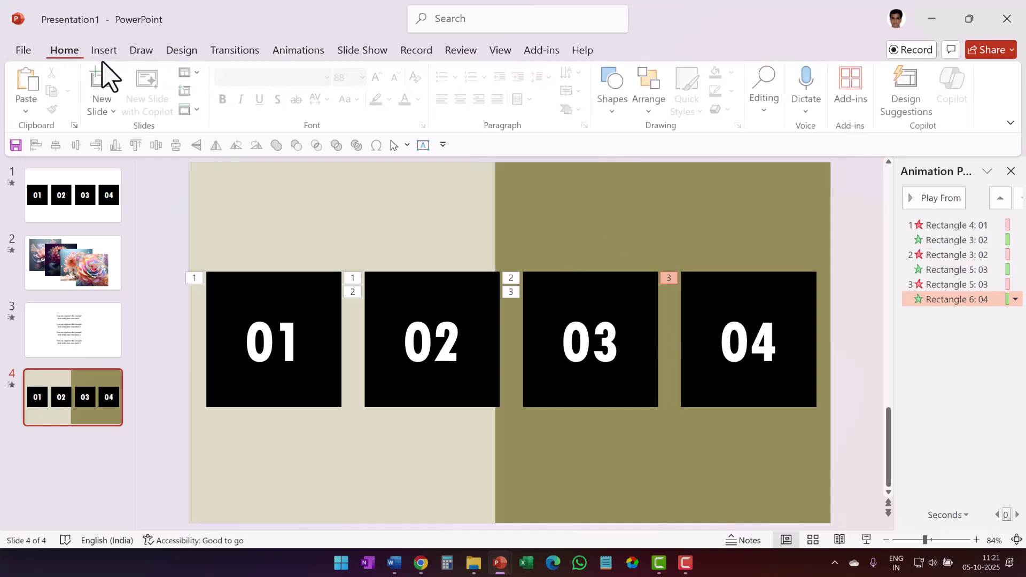
click(765, 107)
click(786, 178)
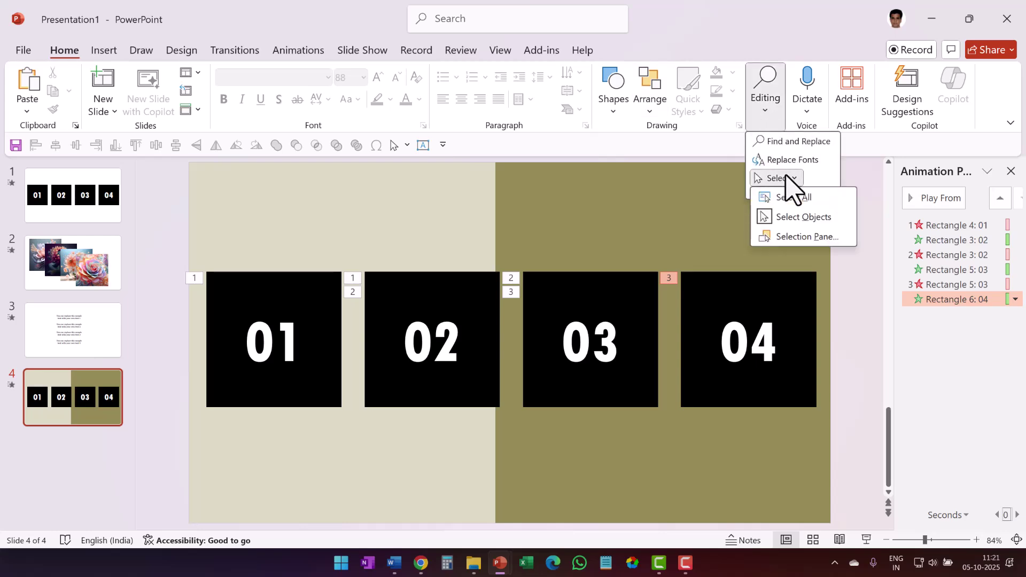
click(800, 237)
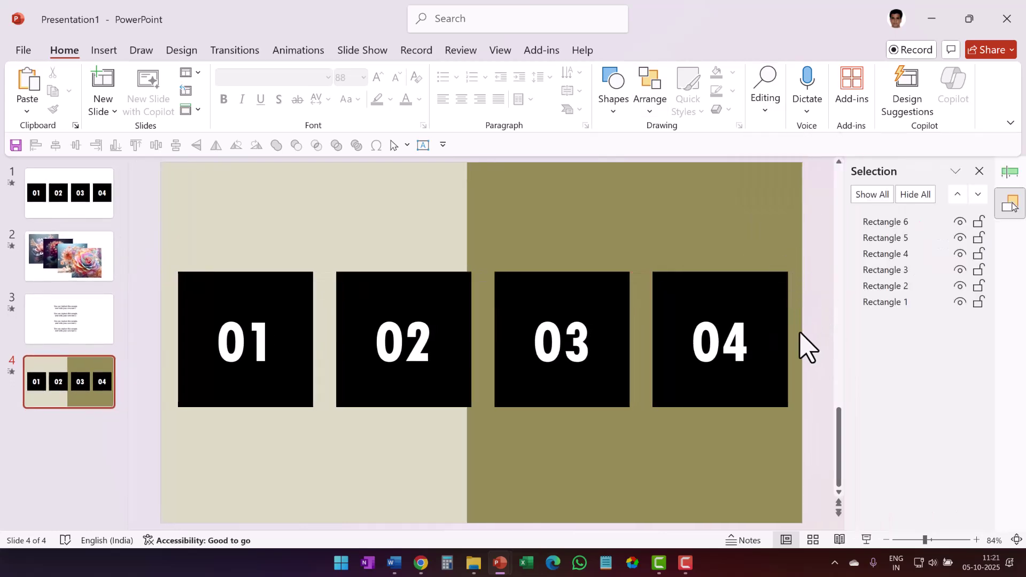
click(309, 294)
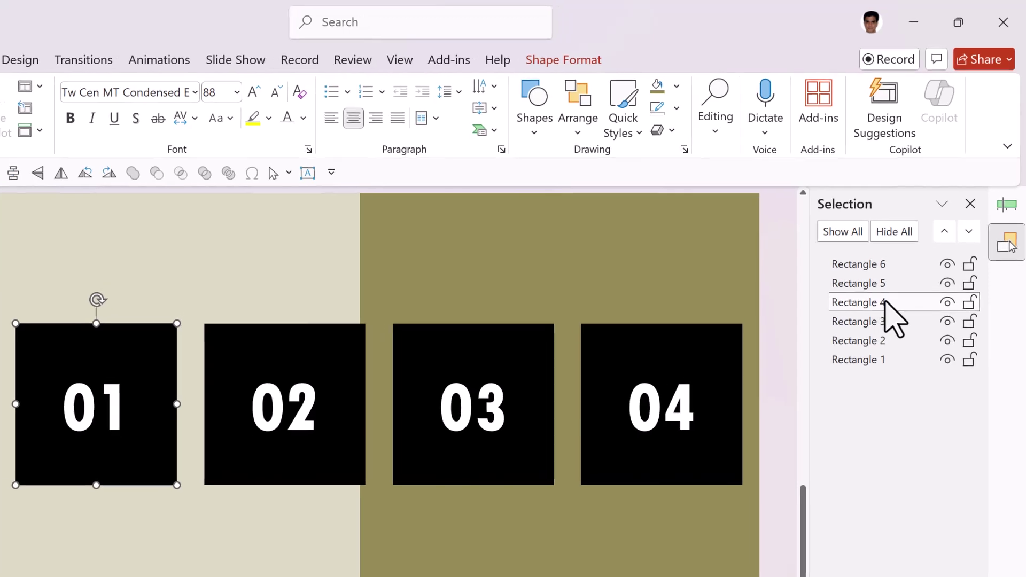
double_click(887, 303)
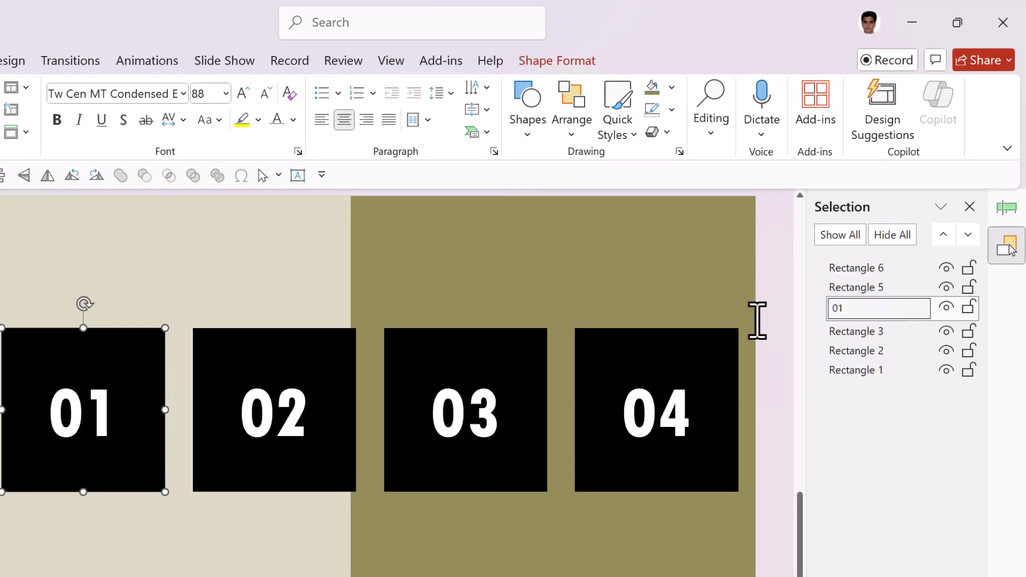
Rename the second square's object as 02.
click(296, 364)
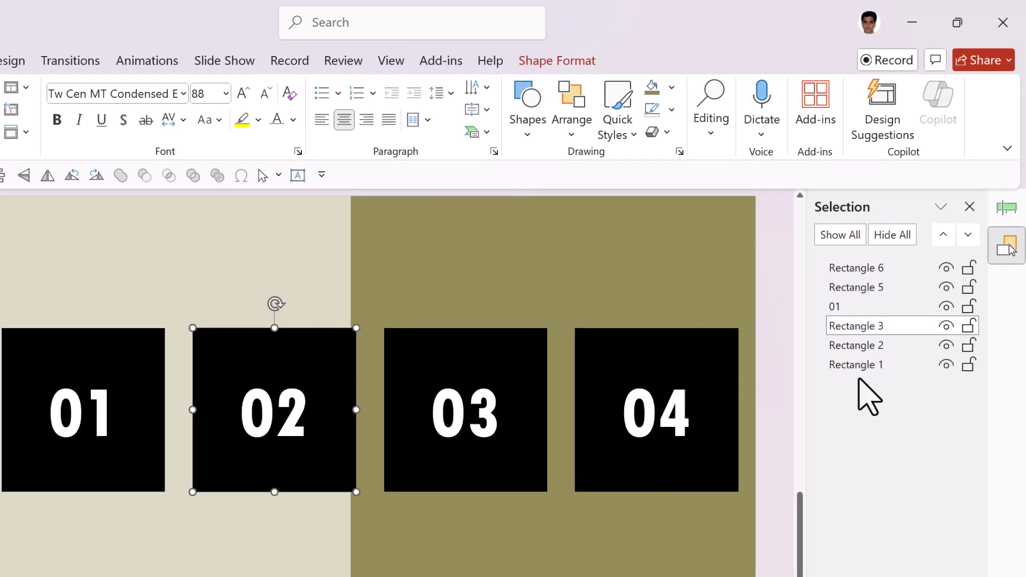
double_click(897, 326)
text(02)
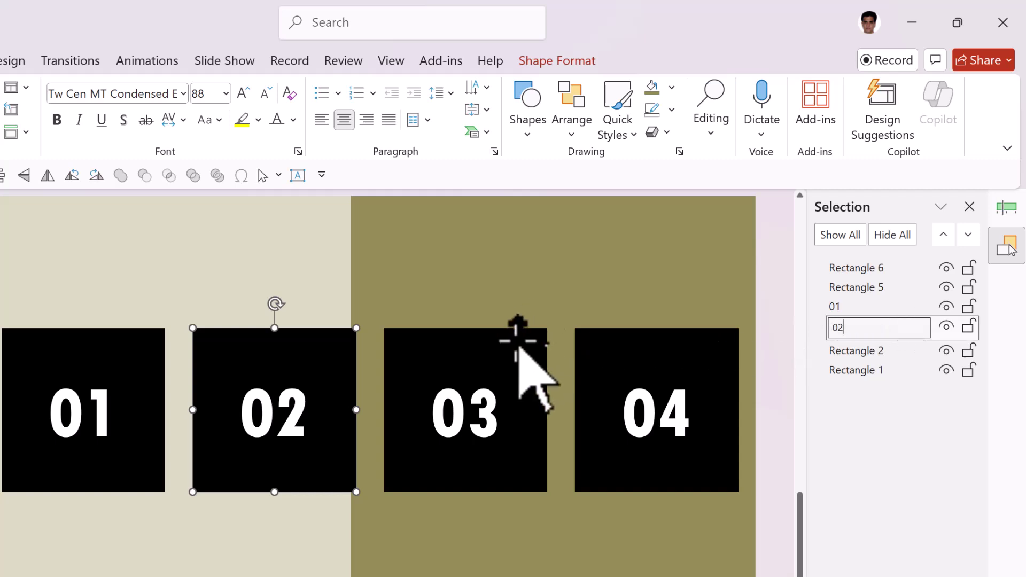
Rename the third square's object as 03 and the fourth square's object as 04.
click(523, 348)
double_click(897, 288)
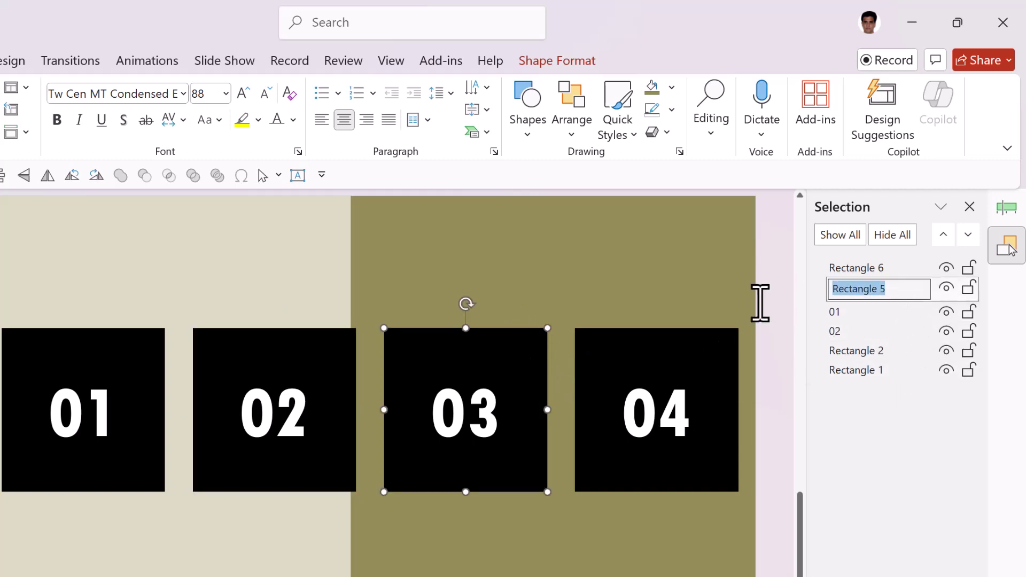
click(647, 374)
click(902, 269)
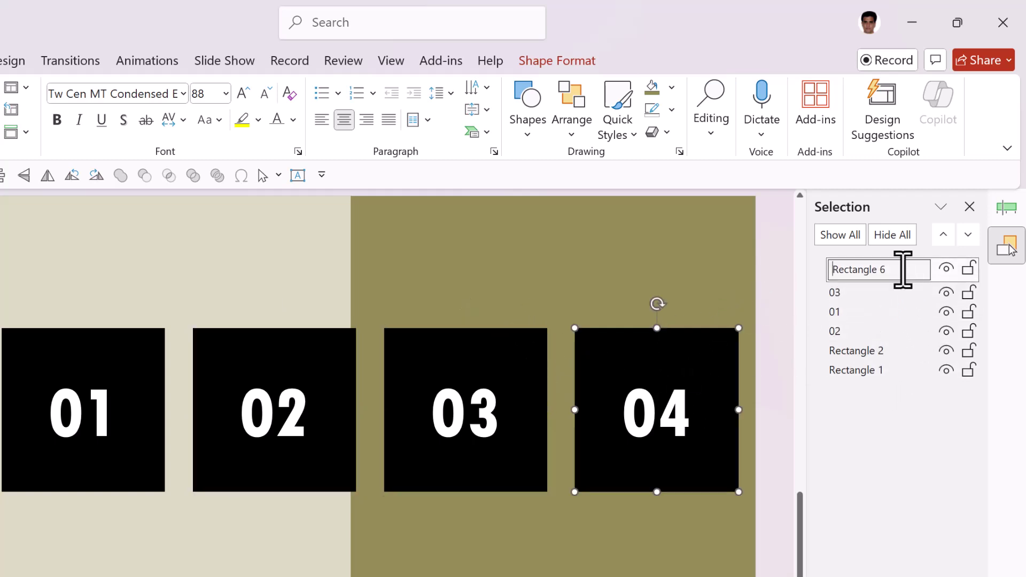
text(04)
click(815, 303)
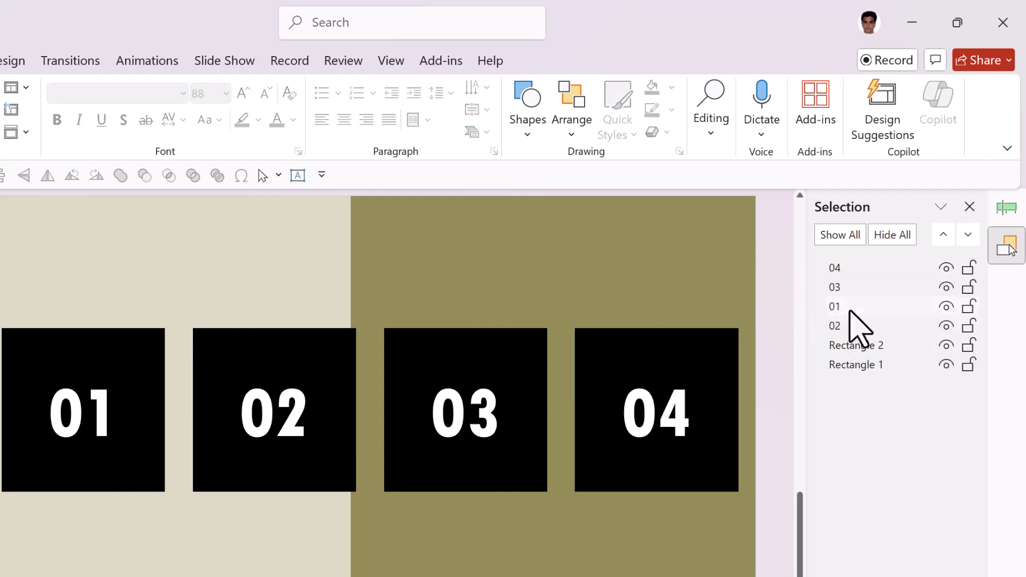
Reorder the squares' stacking so that 01 is frontmost, followed by 02, 03 and 04, above the background rectangles.
drag(851, 311, 863, 264)
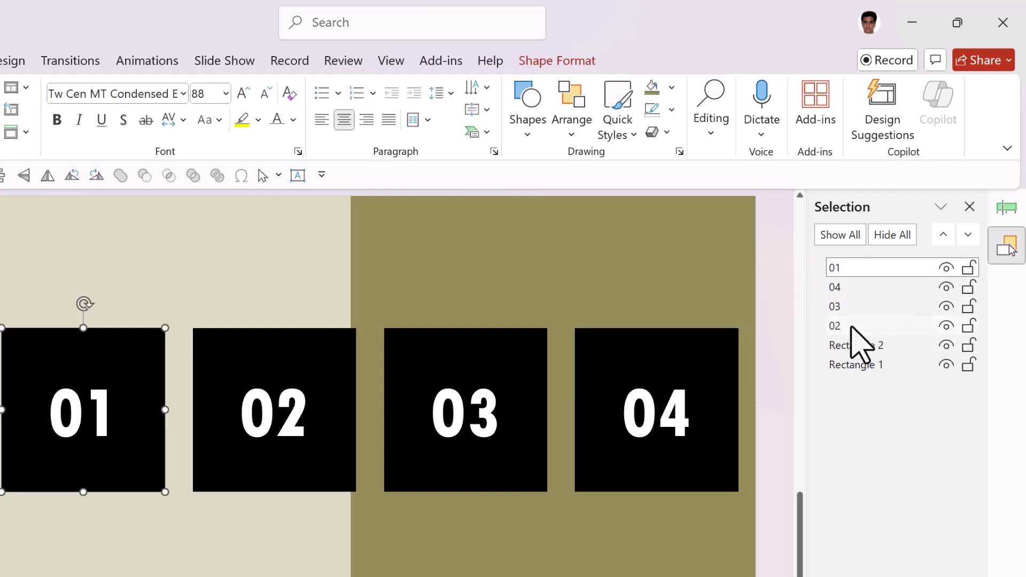
drag(851, 327, 863, 288)
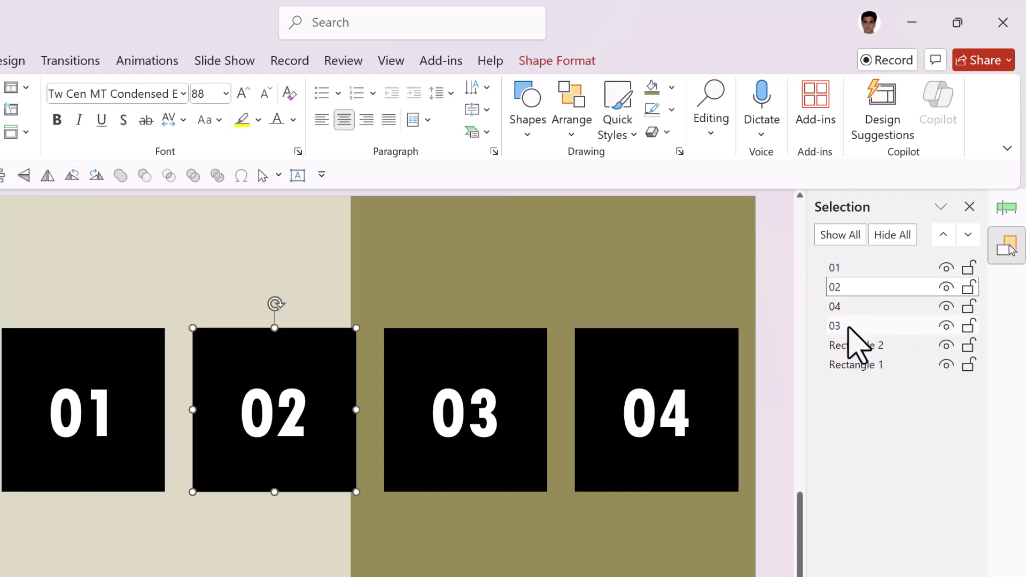
drag(849, 327, 855, 302)
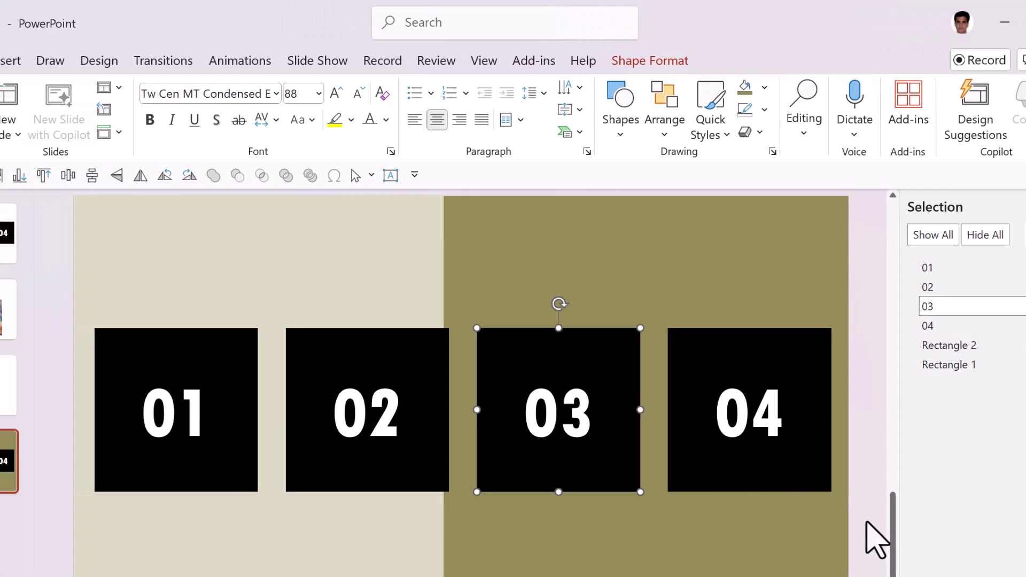
Align all four squares to the left so they stack under 01, and move the stack to the middle of the beige half.
mouse_move(867, 522)
mouse_down()
mouse_move(35, 260)
mouse_move(12, 279)
mouse_up()
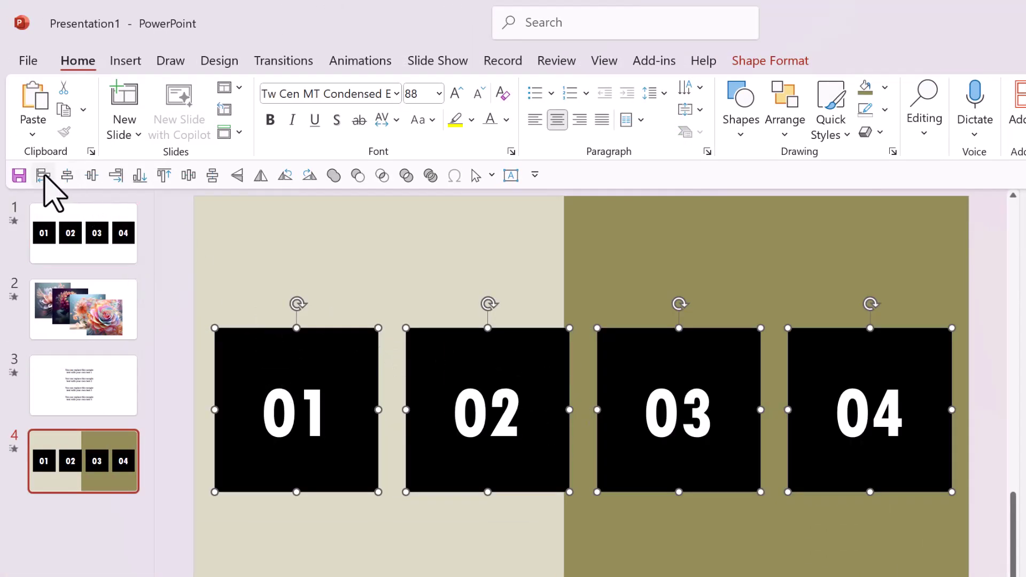
click(44, 175)
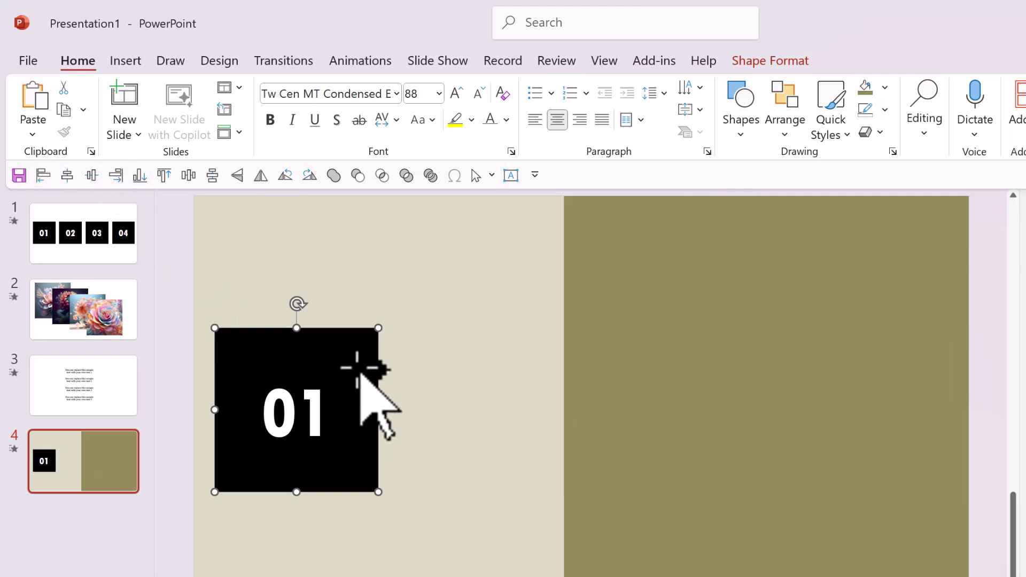
drag(355, 367, 440, 384)
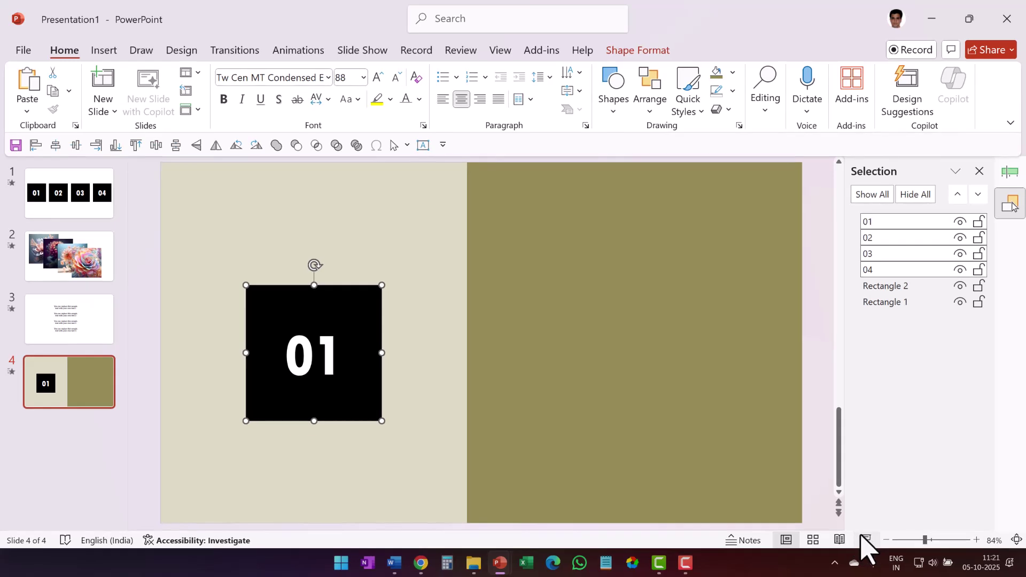
Play slide 4 as a slide show, advancing through the stacked squares 01 to 04, and return to editing.
click(866, 541)
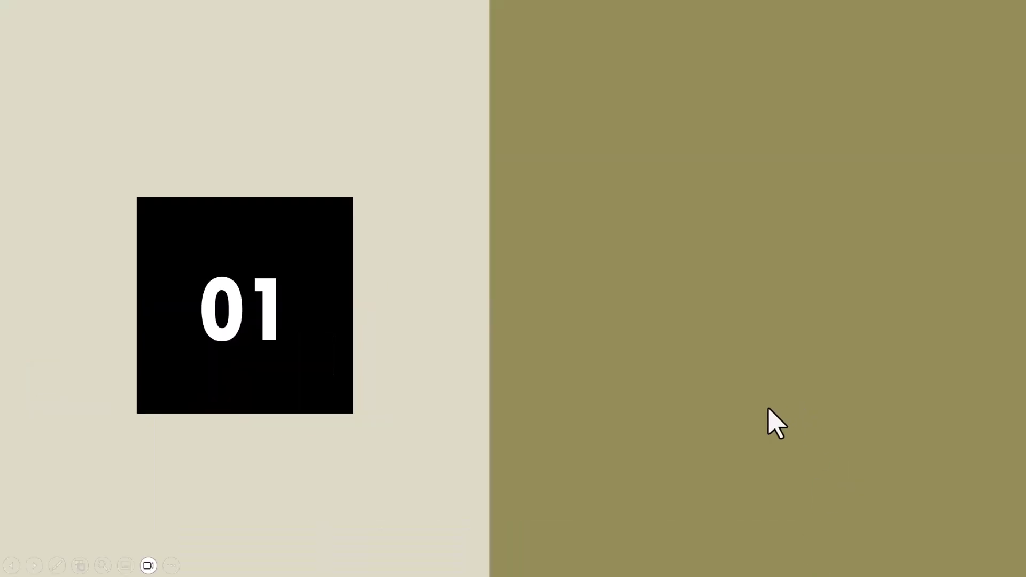
click(412, 325)
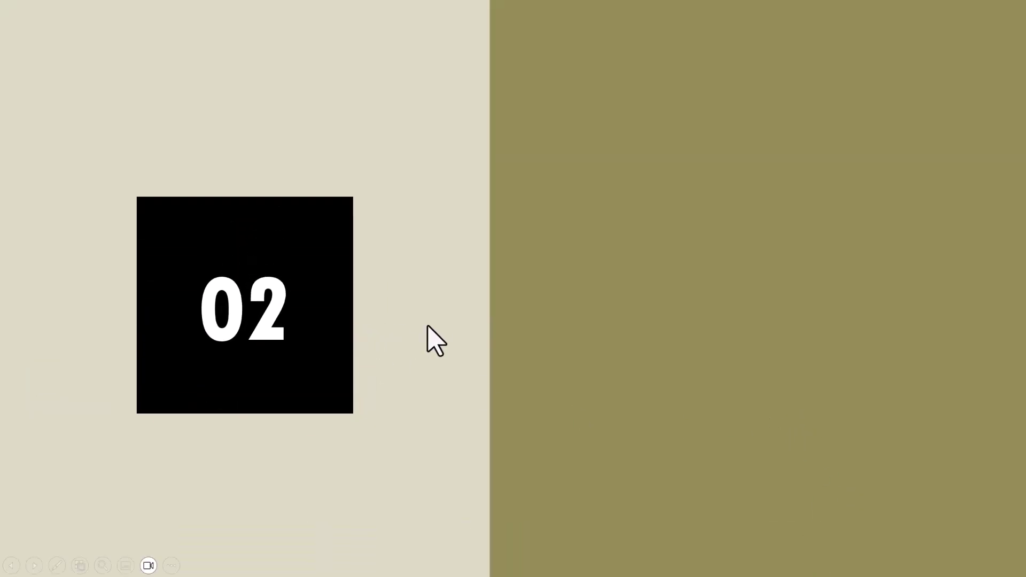
click(428, 326)
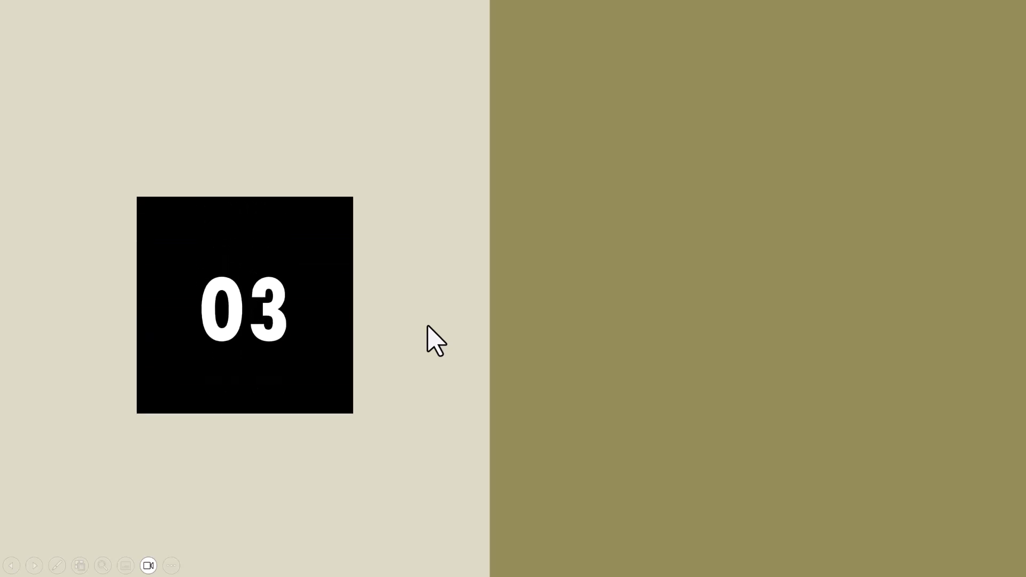
click(427, 326)
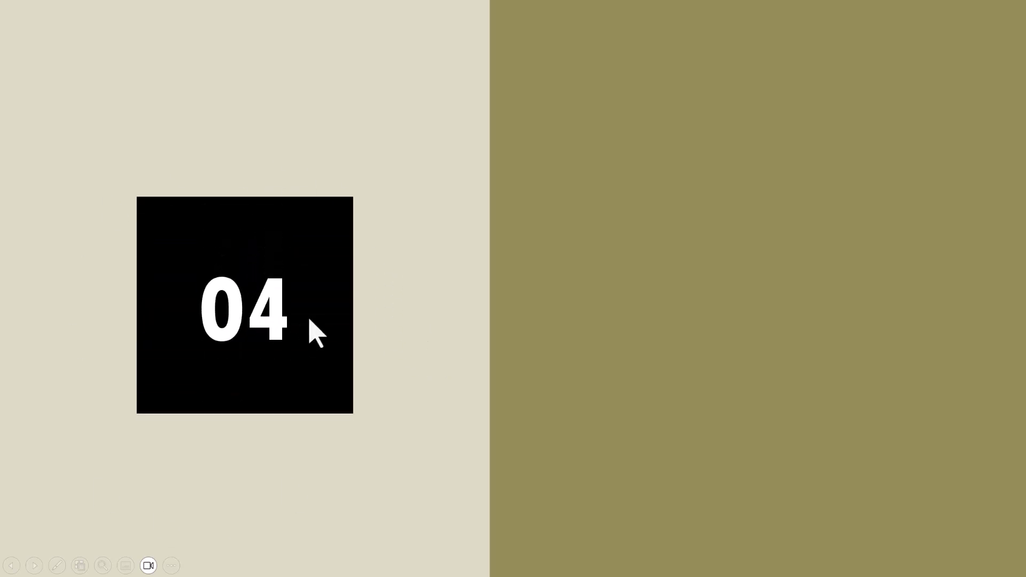
key(Escape)
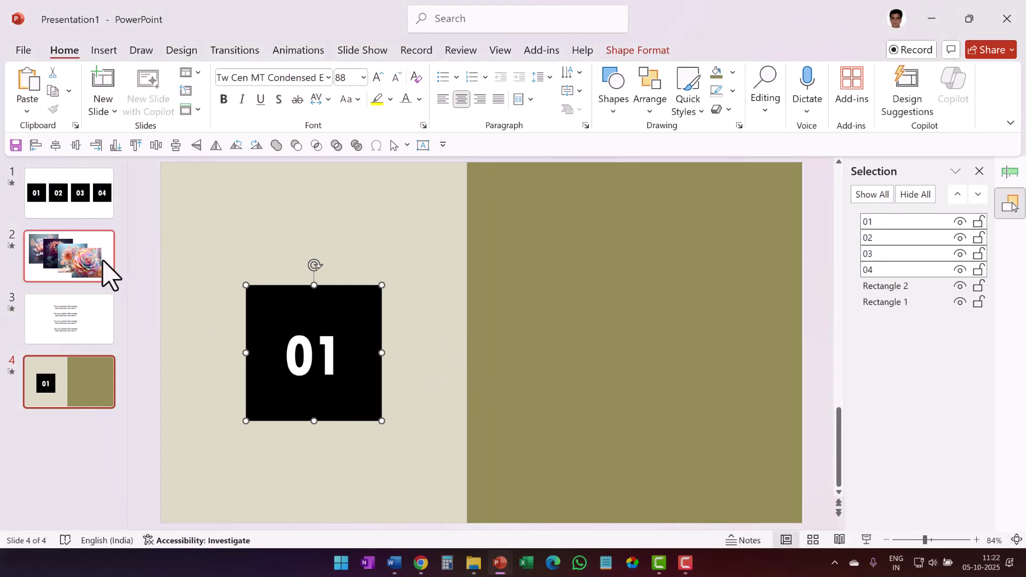
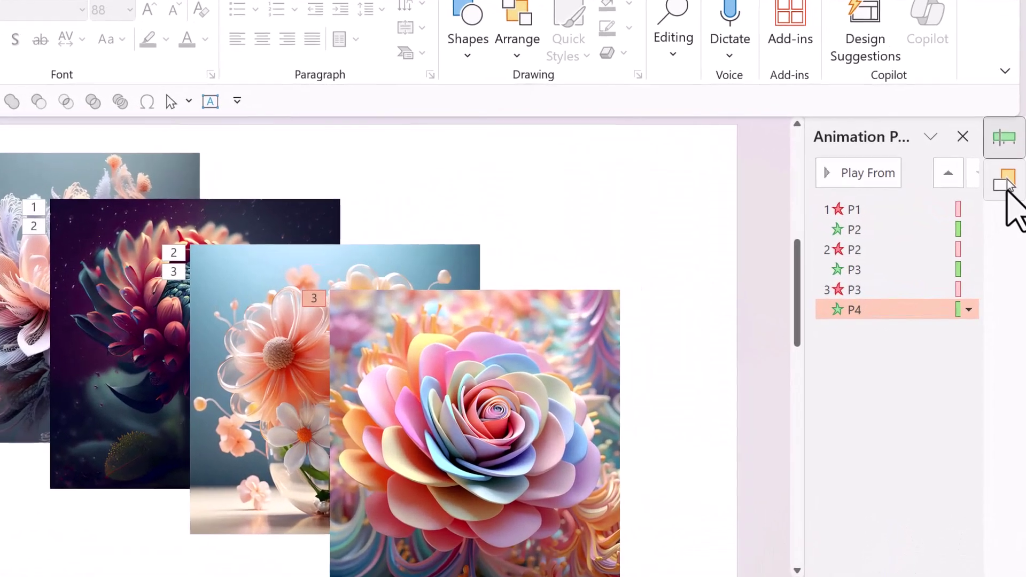
Reorder the flower pictures' stacking on slide 2 so that P1 is frontmost, followed by P2, P3 and P4.
click(1008, 201)
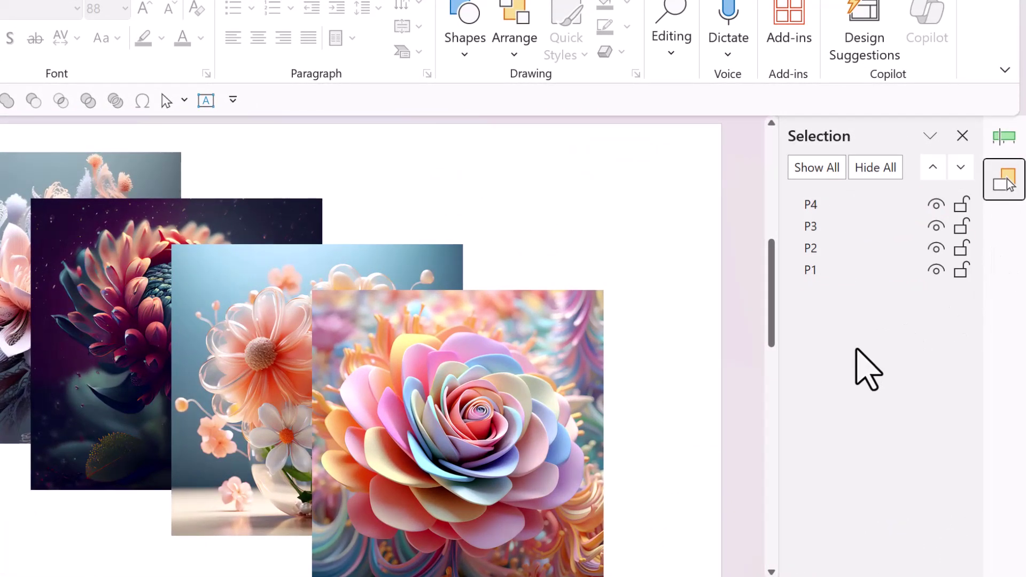
drag(818, 270, 834, 198)
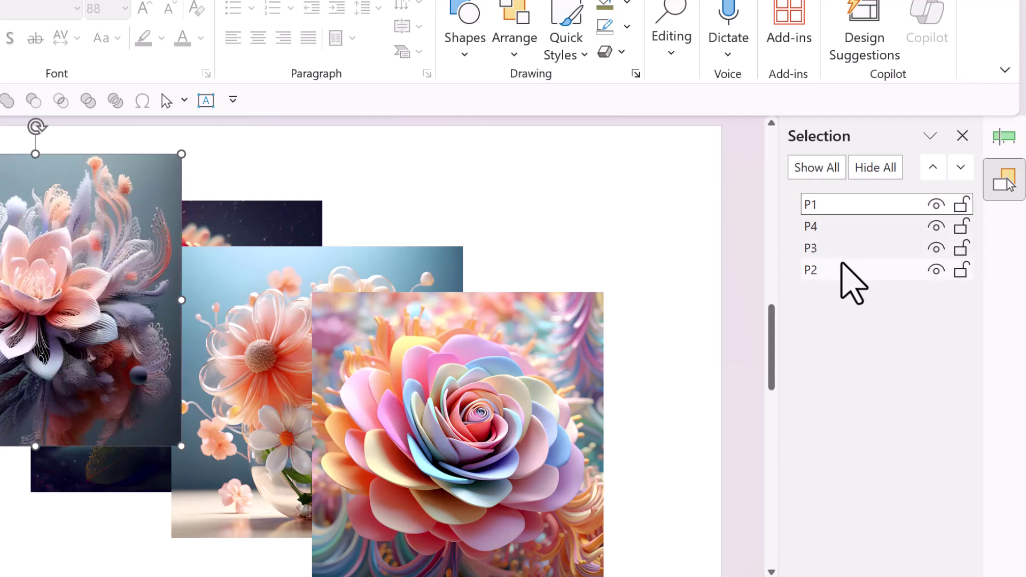
drag(838, 271, 855, 235)
Stack all four flower pictures exactly on top of each other by applying Align Left and Align Middle.
drag(676, 575, 3, 117)
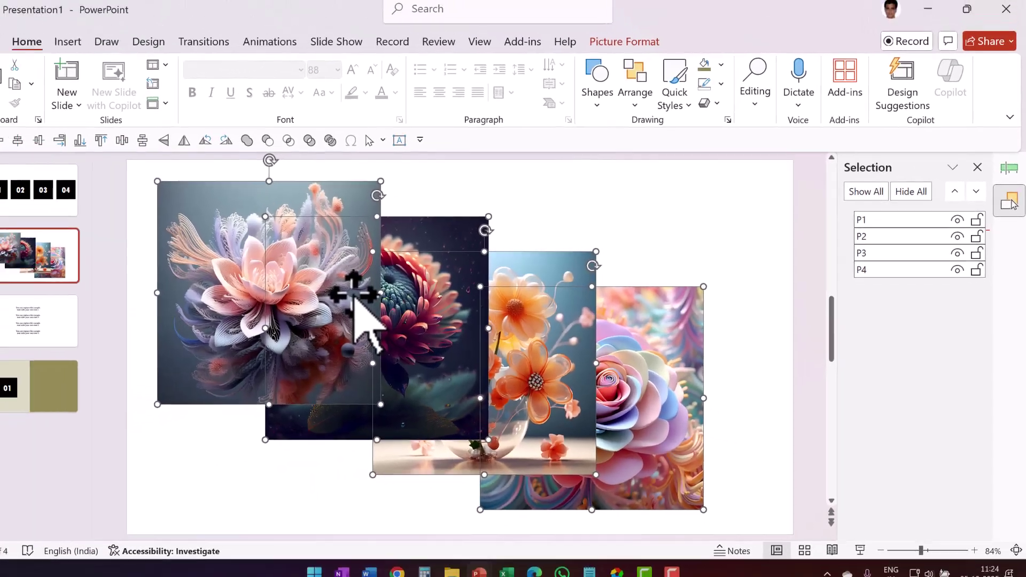
click(0, 140)
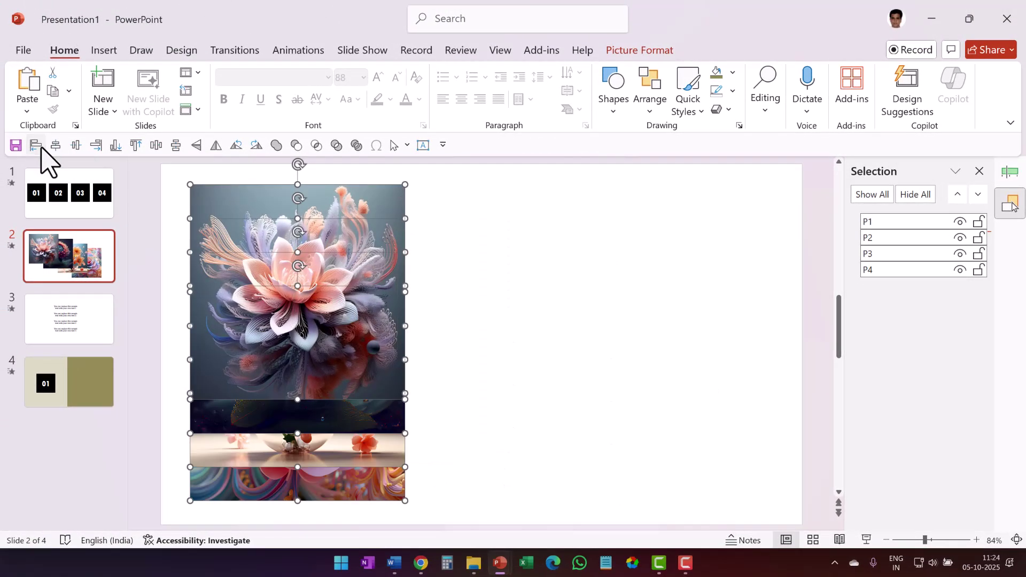
click(76, 145)
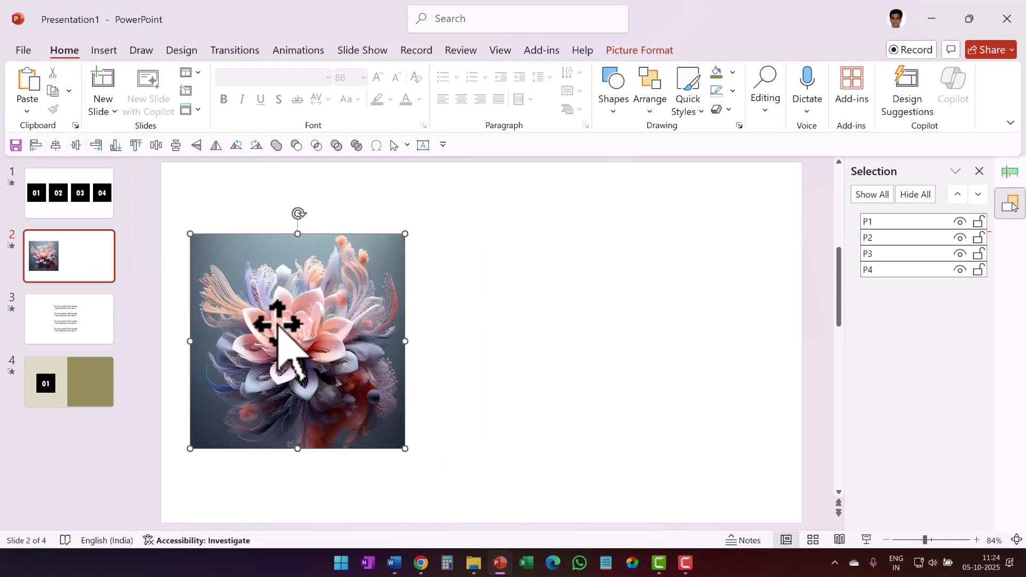
click(484, 505)
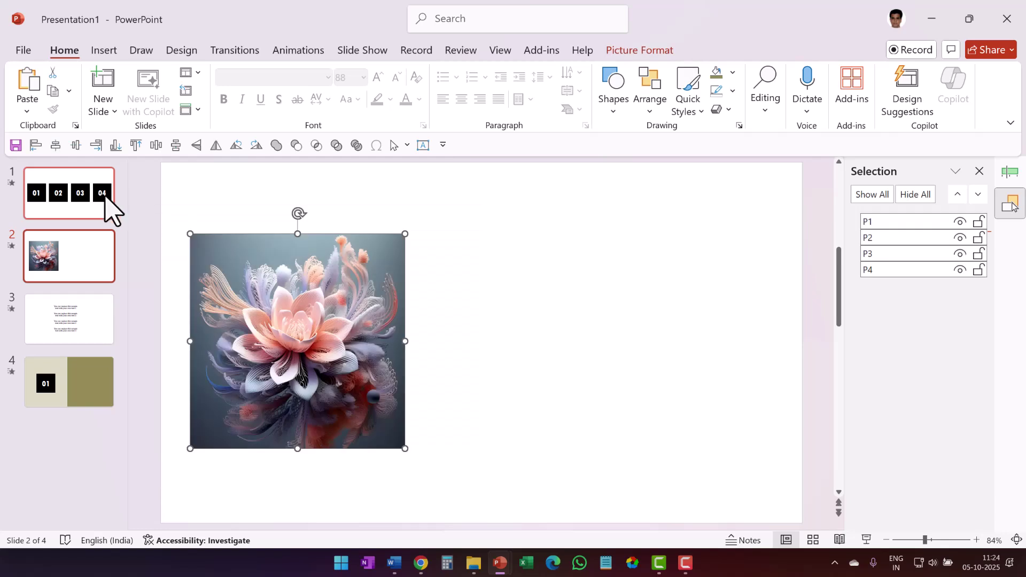
Transfer the stacked flower pictures from slide 2 to slide 4 and place them on the olive half.
click(78, 382)
key(ctrl+v)
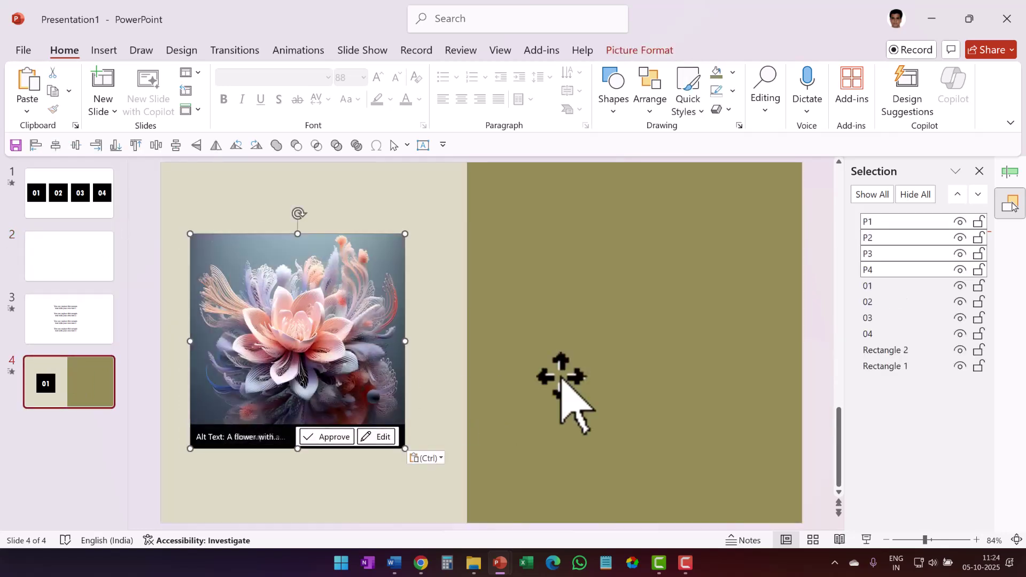
drag(336, 332, 676, 297)
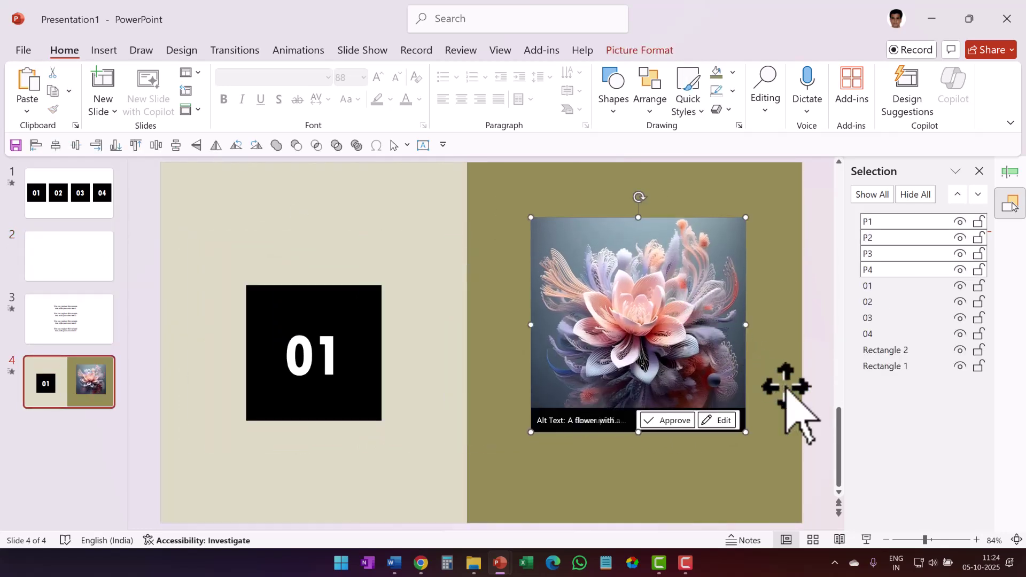
Give the four stacked flower pictures a white outline with a weight of 2¼ pt.
click(733, 91)
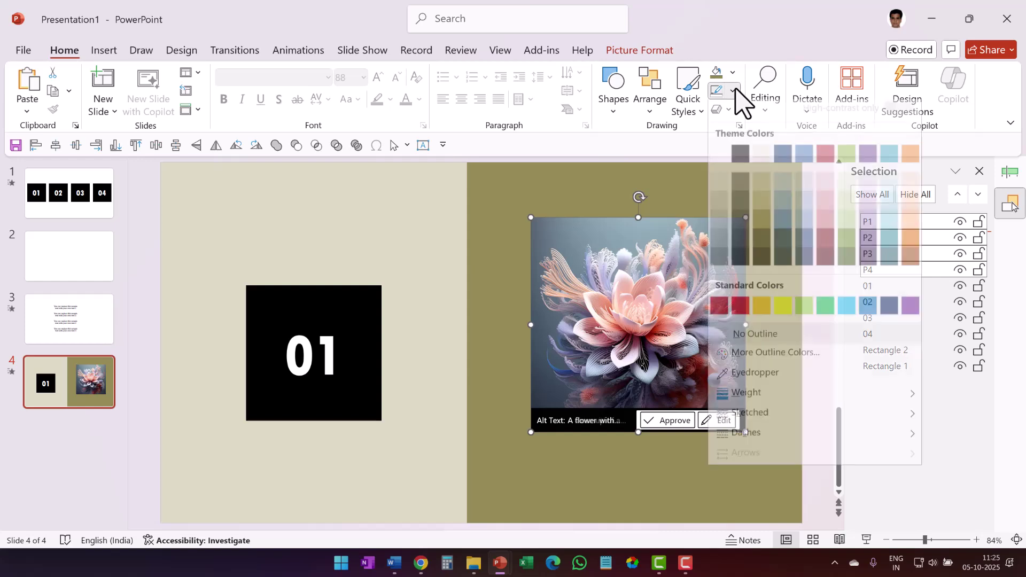
click(726, 163)
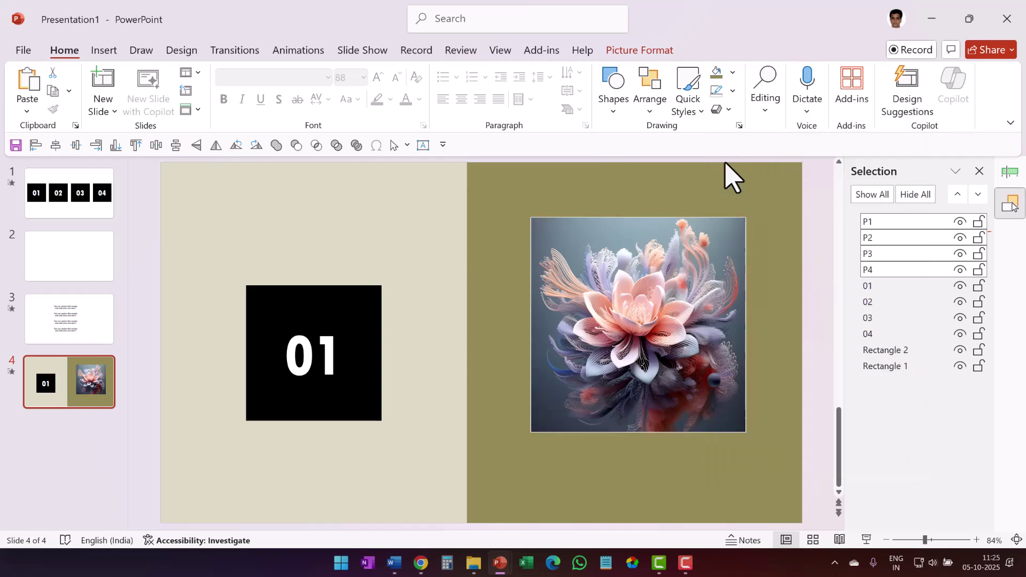
click(732, 90)
mouse_move(756, 403)
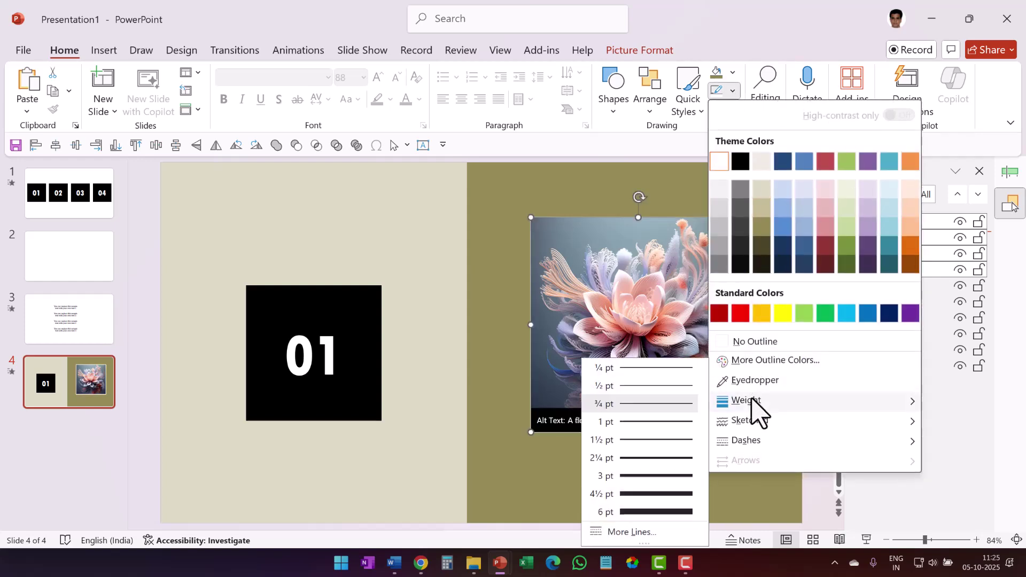
click(663, 458)
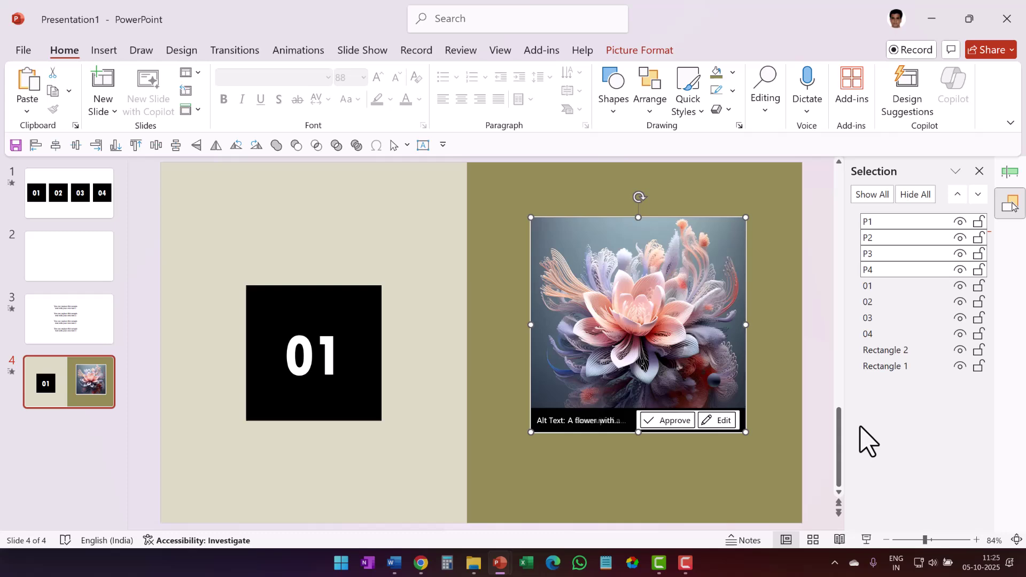
click(823, 426)
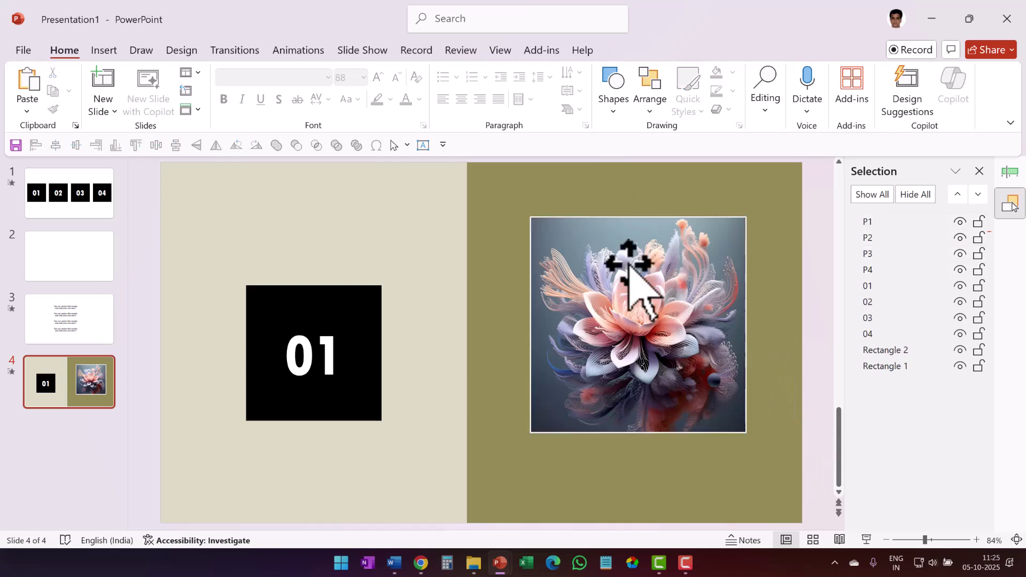
Move picture P1's exit and picture P2's entrance directly after square 02's entrance in slide 4's animation order.
click(1010, 171)
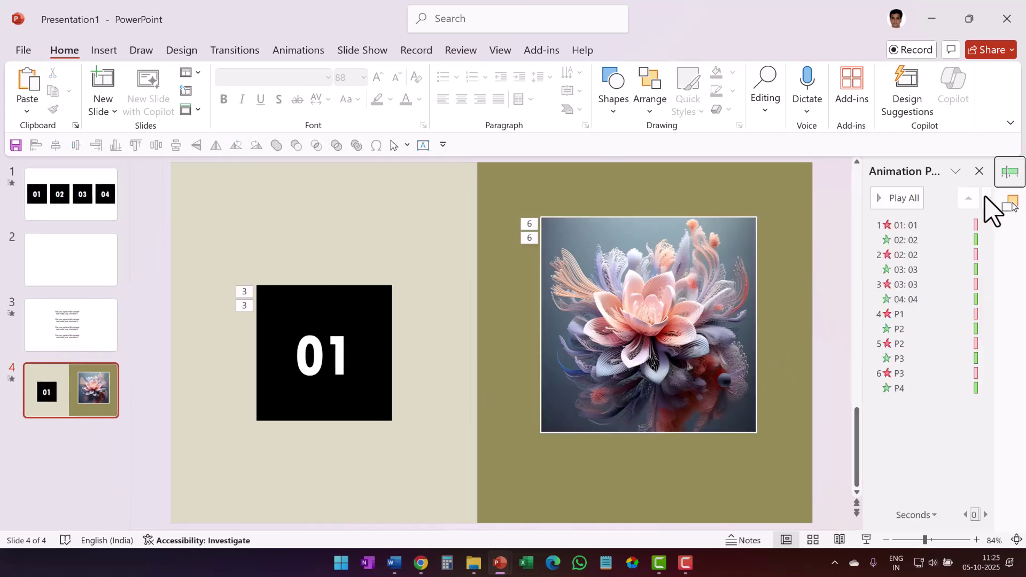
click(904, 314)
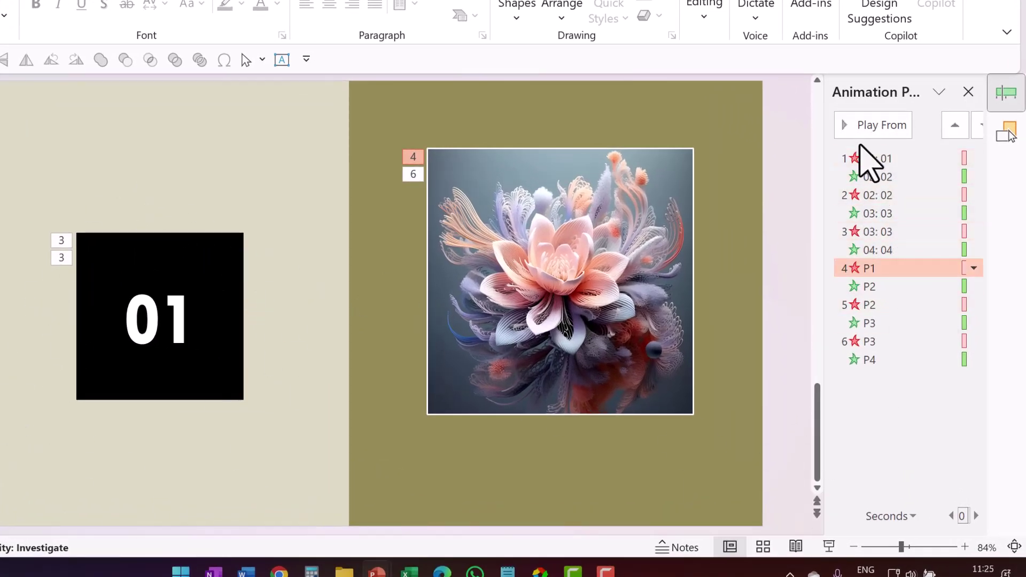
click(873, 129)
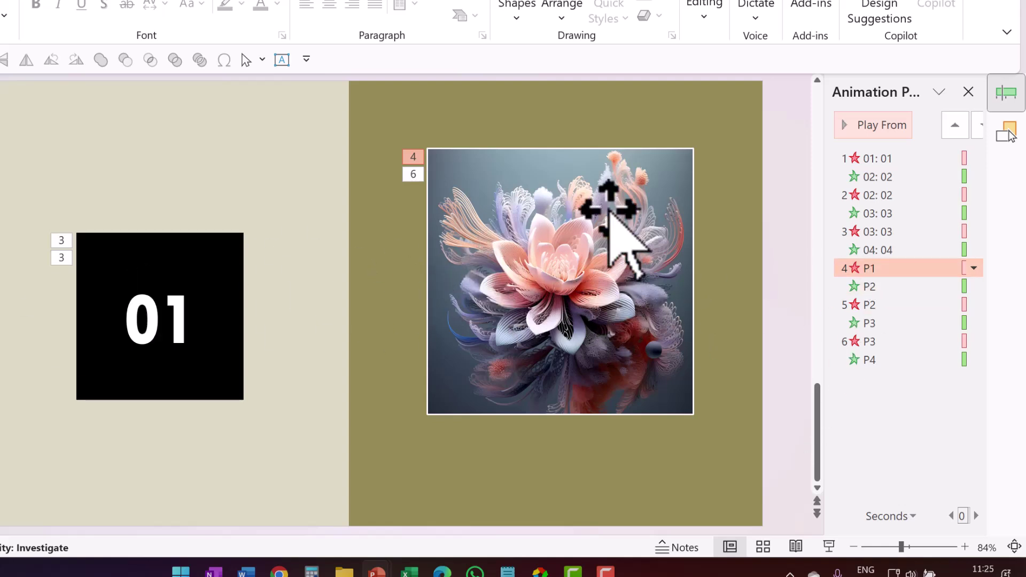
click(880, 268)
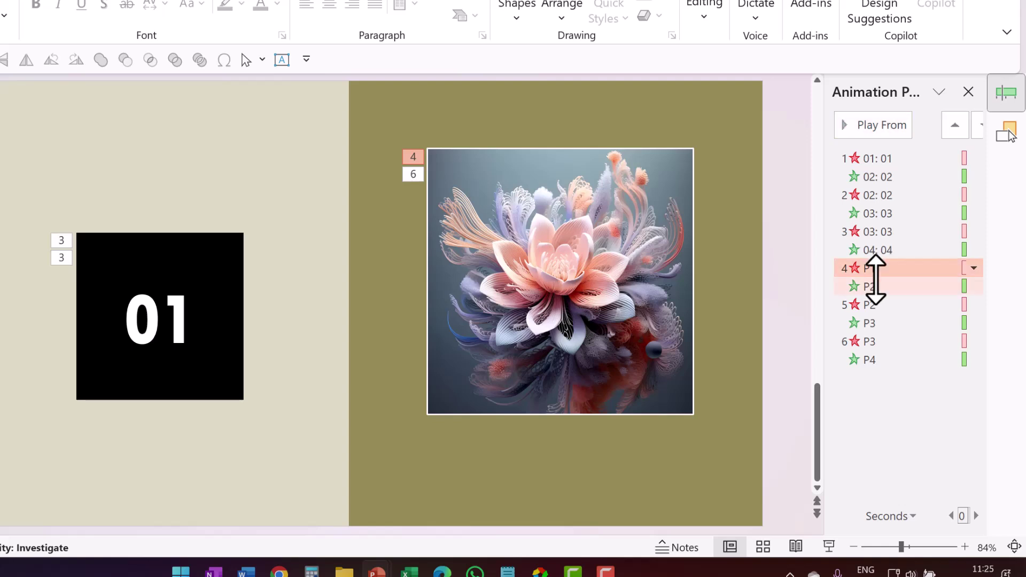
click(885, 282)
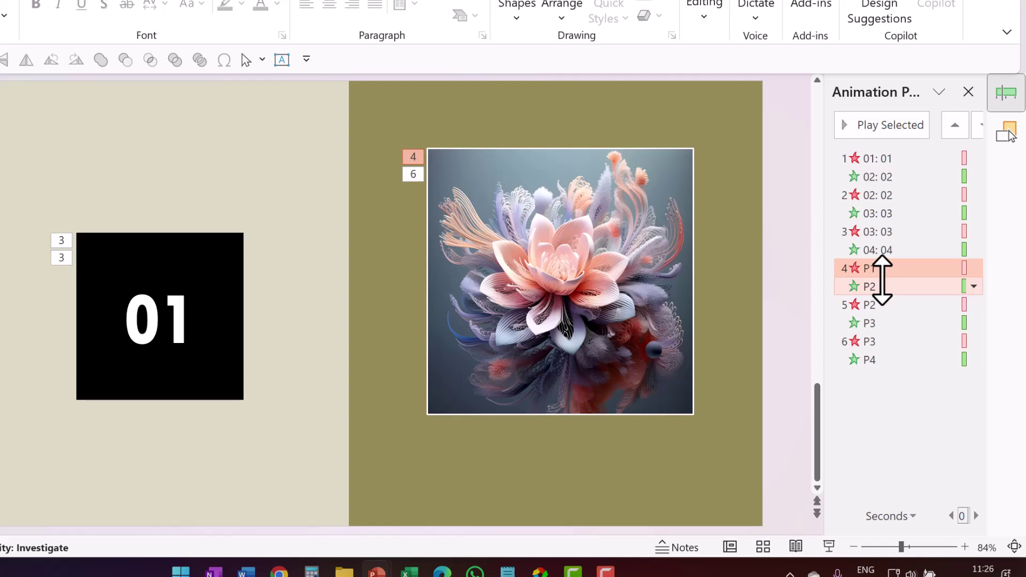
drag(882, 280, 897, 182)
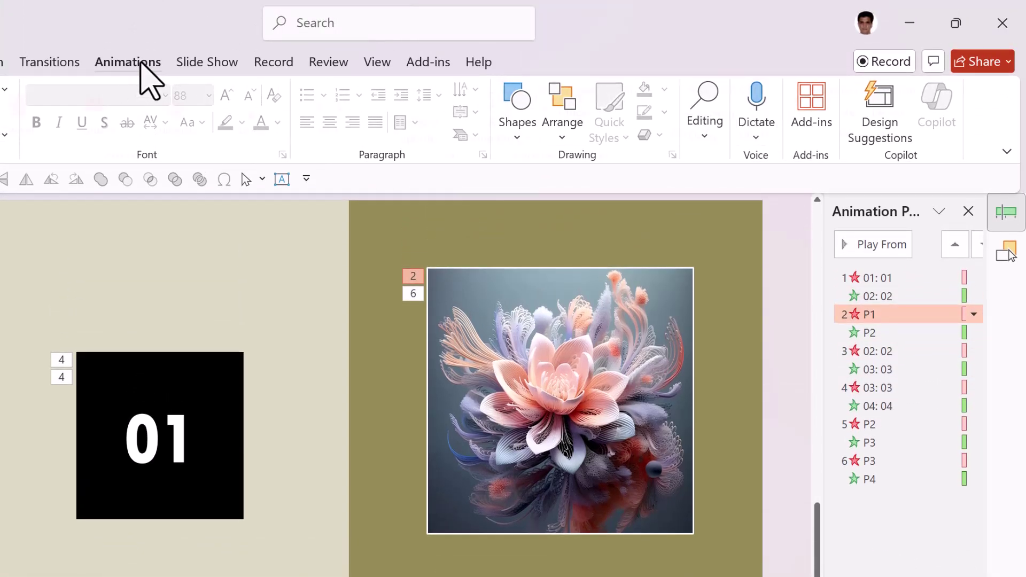
Set picture P1's Collapse exit to start With Previous.
click(140, 62)
click(754, 90)
click(775, 134)
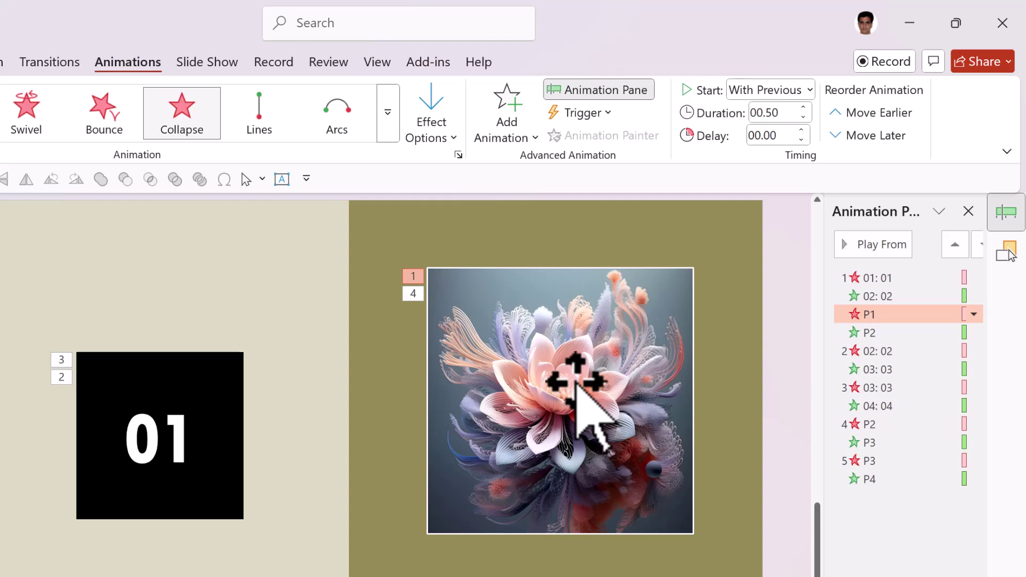
Move picture P2's exit and picture P3's entrance directly after square 03's entrance, and set P2's exit to start With Previous.
click(879, 427)
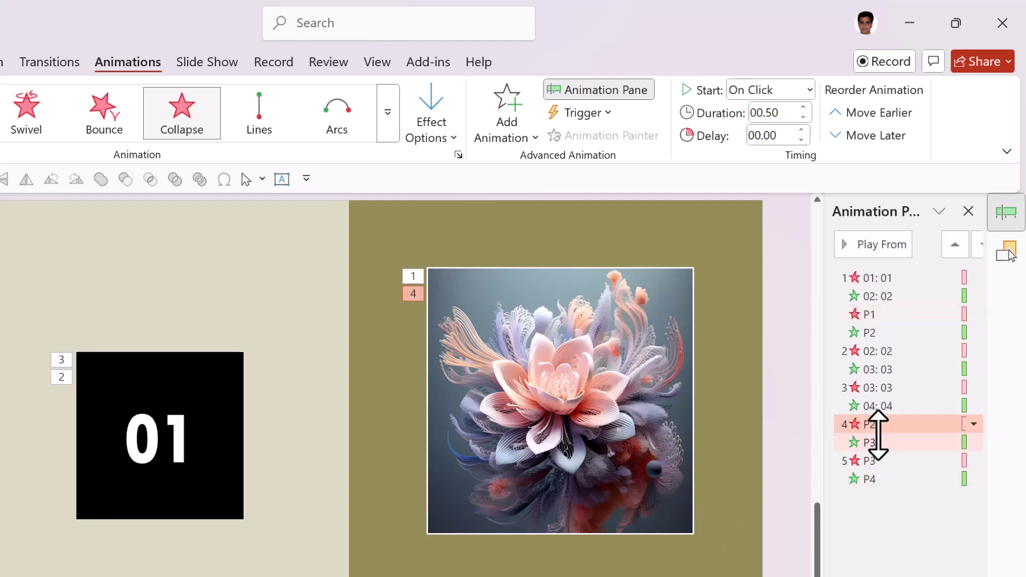
shift+click(898, 441)
drag(893, 433, 897, 354)
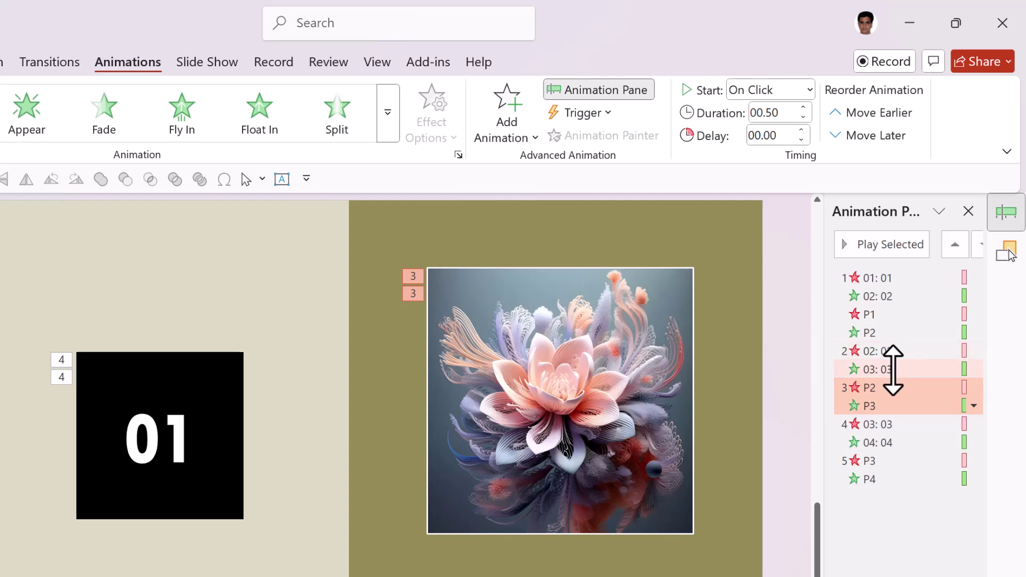
click(882, 386)
click(758, 91)
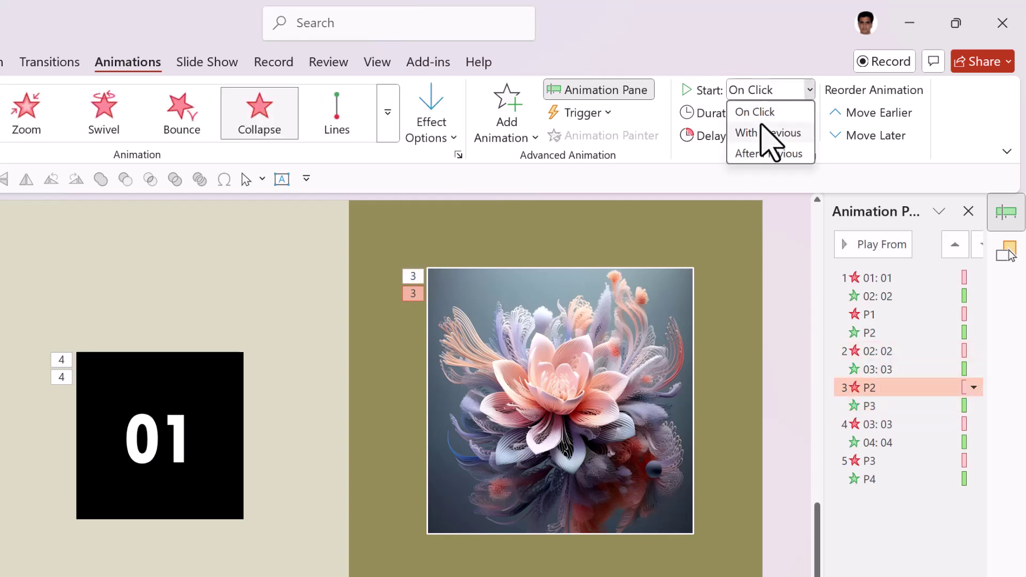
click(764, 131)
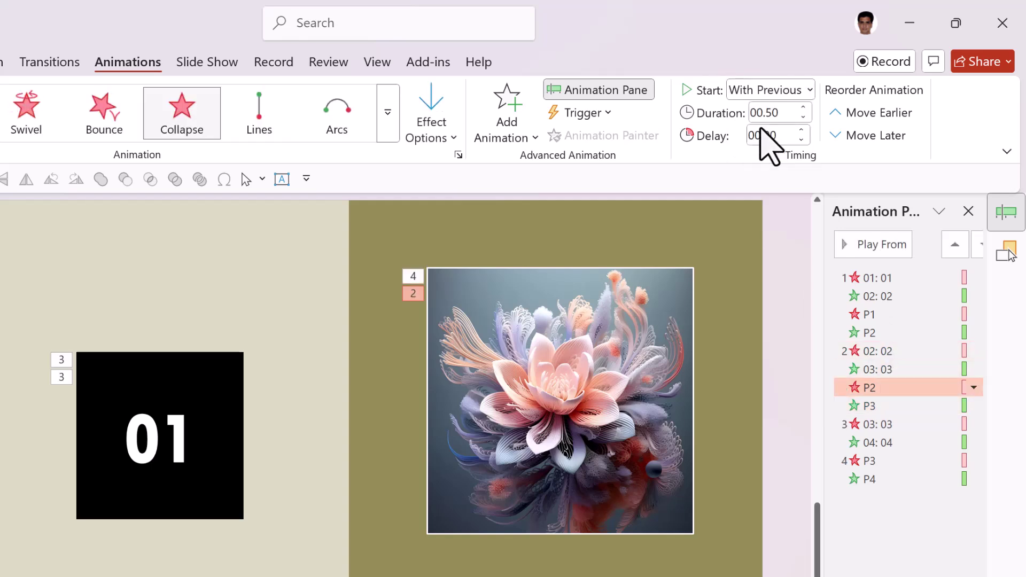
Set picture P3's Collapse exit to start With Previous.
click(877, 462)
click(759, 91)
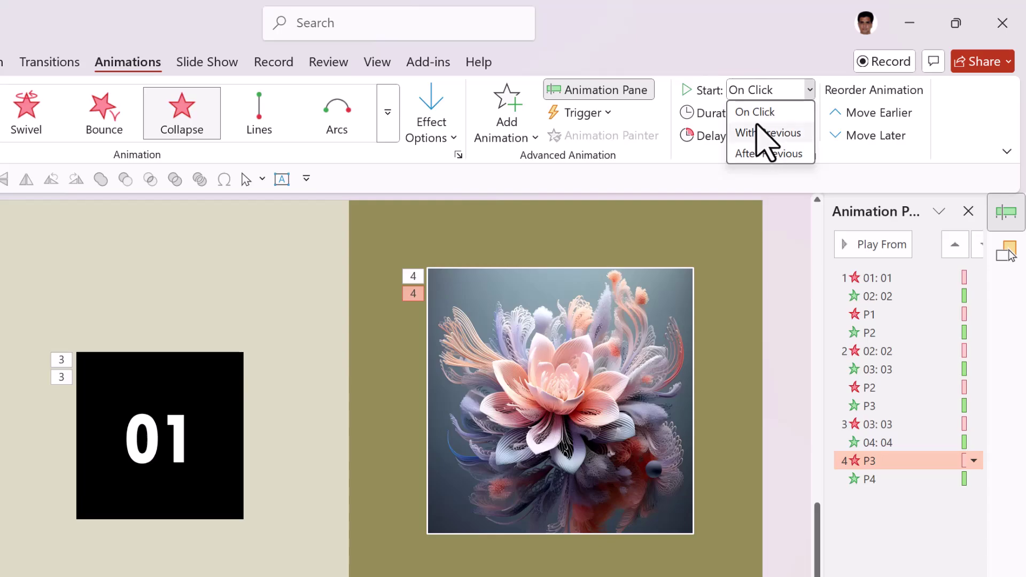
click(764, 132)
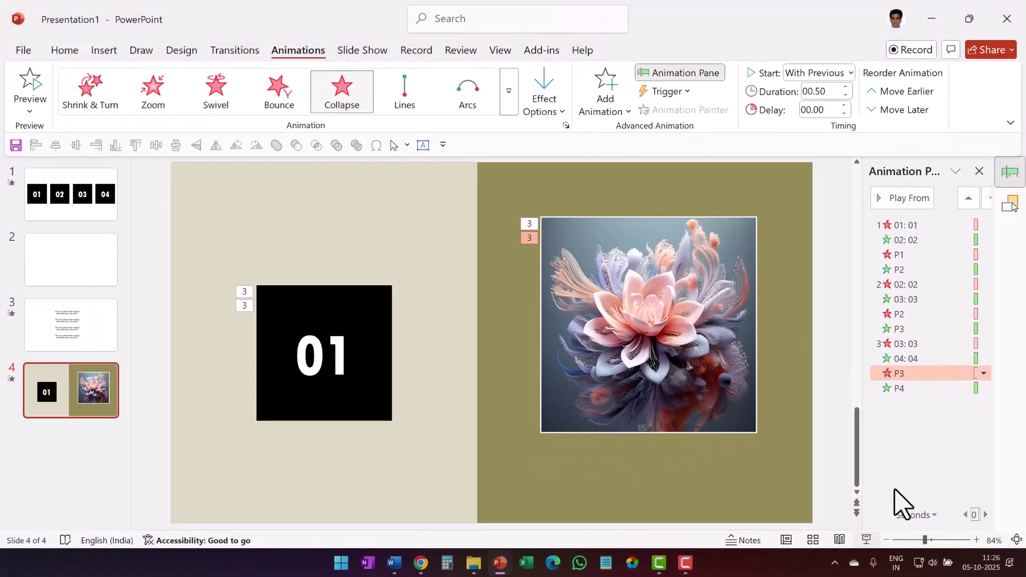
Play slide 4 as a slide show through all four numbered squares and flower pictures, and return to editing.
key(shift+F5)
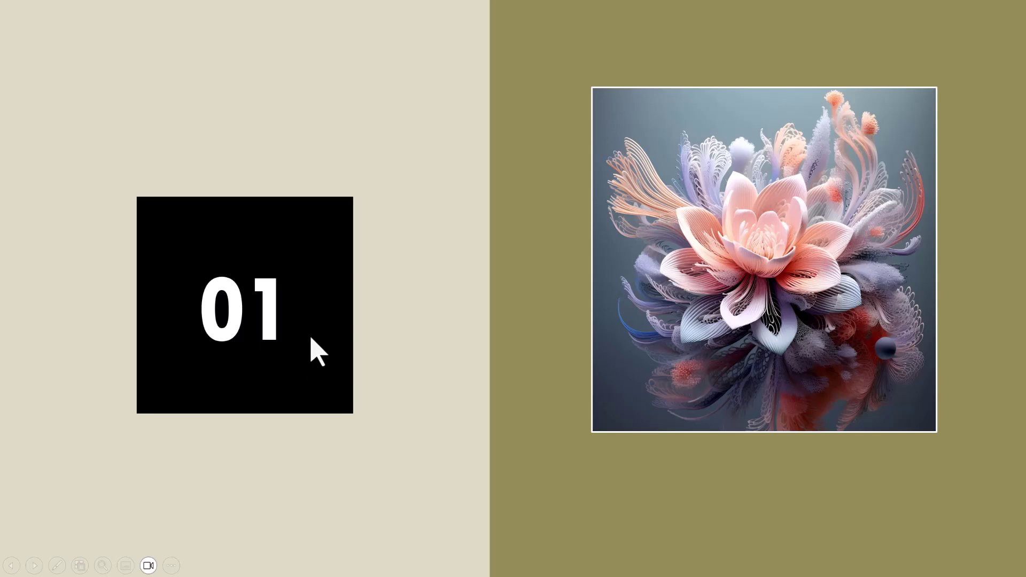
click(534, 374)
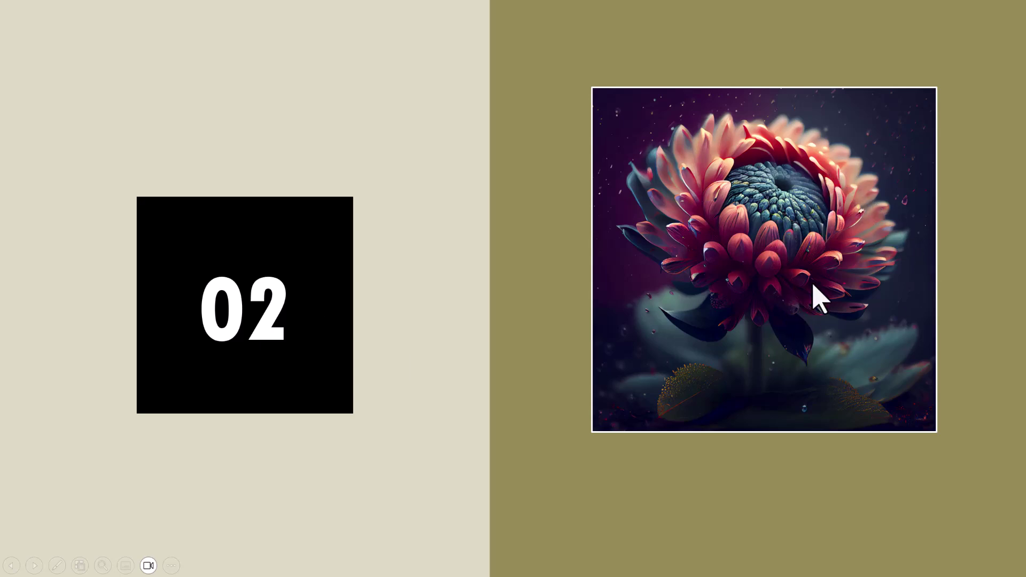
click(537, 305)
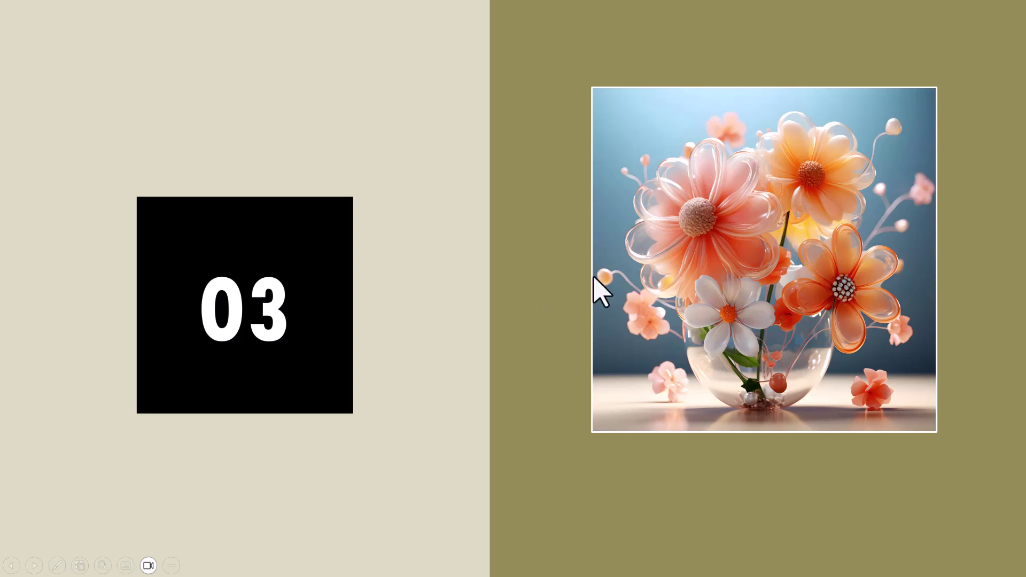
click(530, 312)
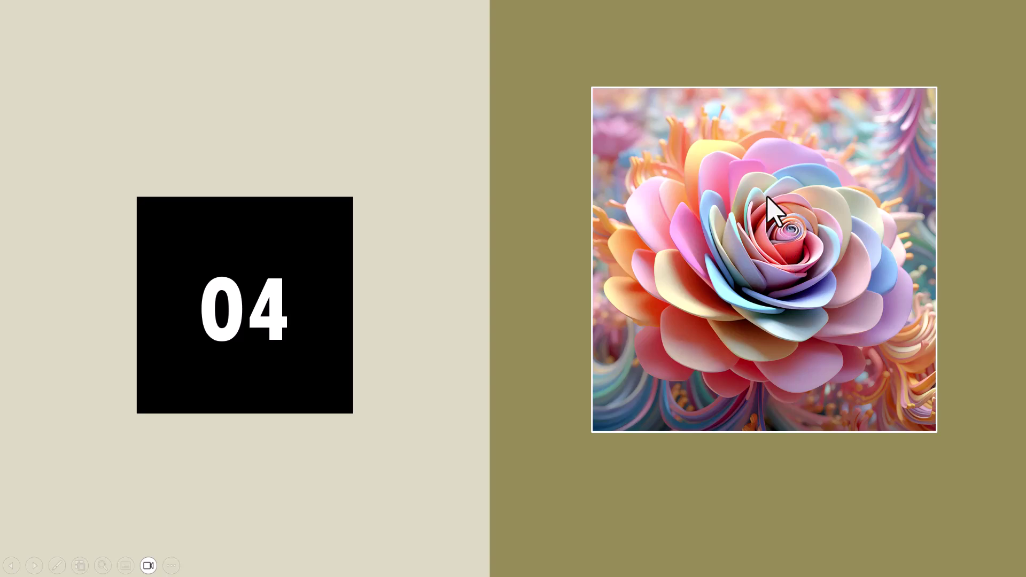
key(Escape)
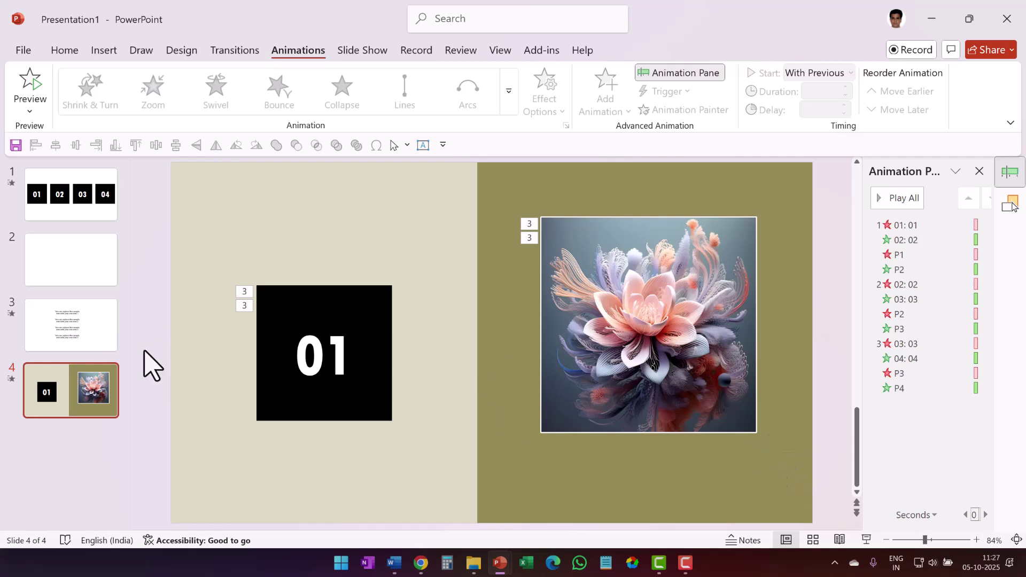
Rename the first and second sample text boxes on slide 3 as T1 and T2.
scroll(150, 365, up, 1)
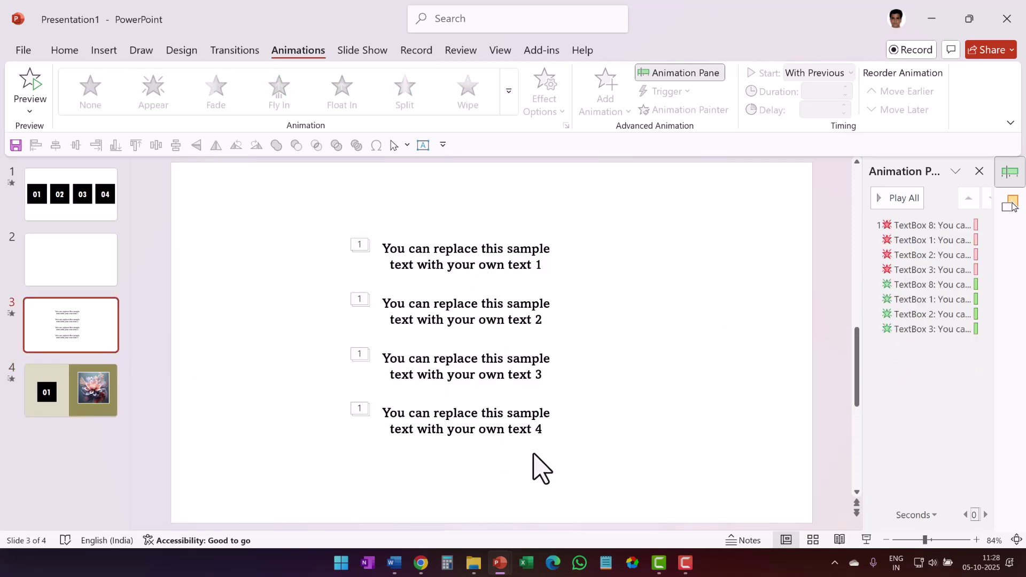
click(1010, 203)
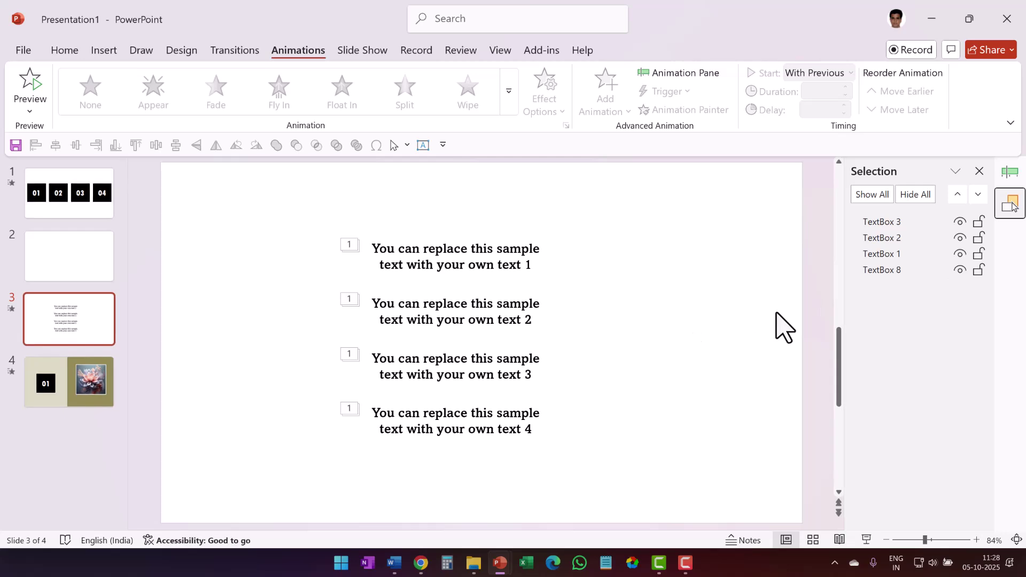
click(516, 263)
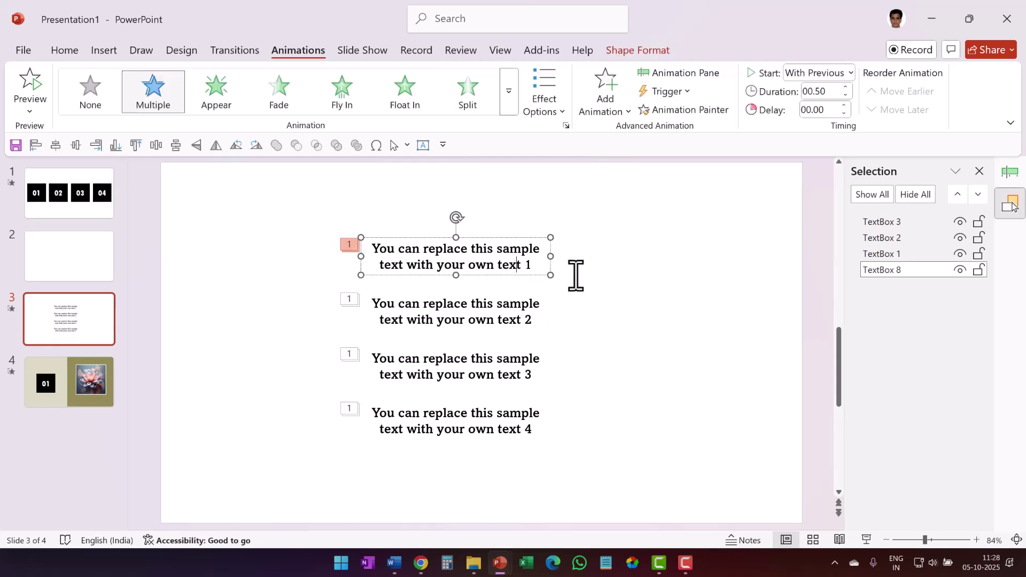
key(F2)
text(T1)
click(499, 321)
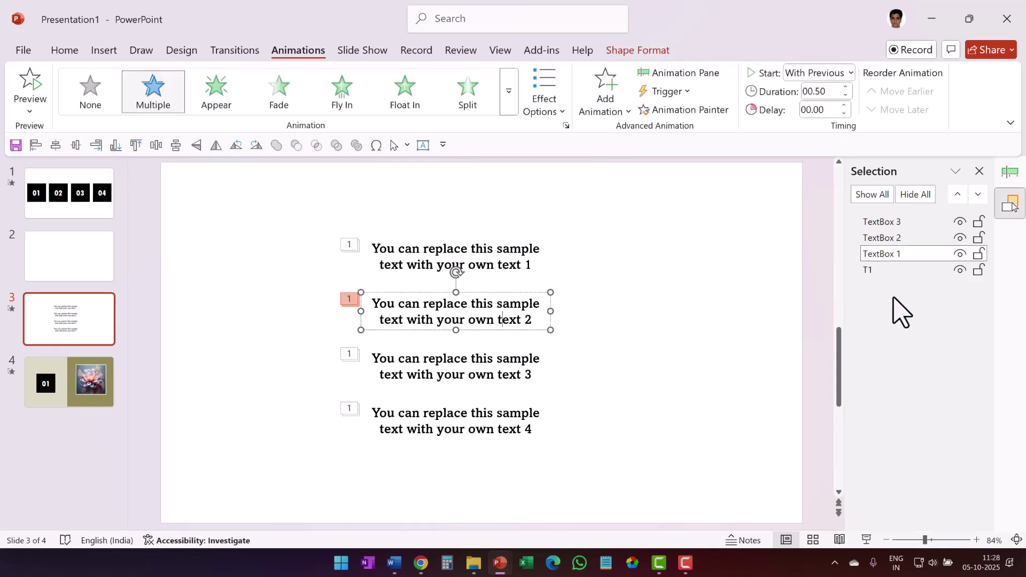
click(918, 255)
double_click(918, 255)
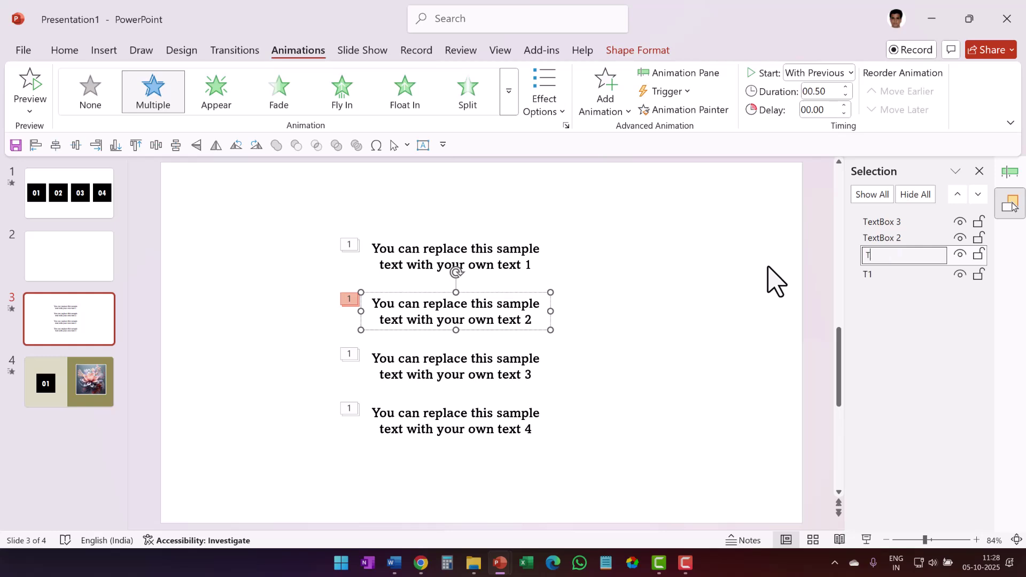
text(T2)
Rename the third and fourth sample text boxes on slide 3 as T3 and T4.
click(494, 358)
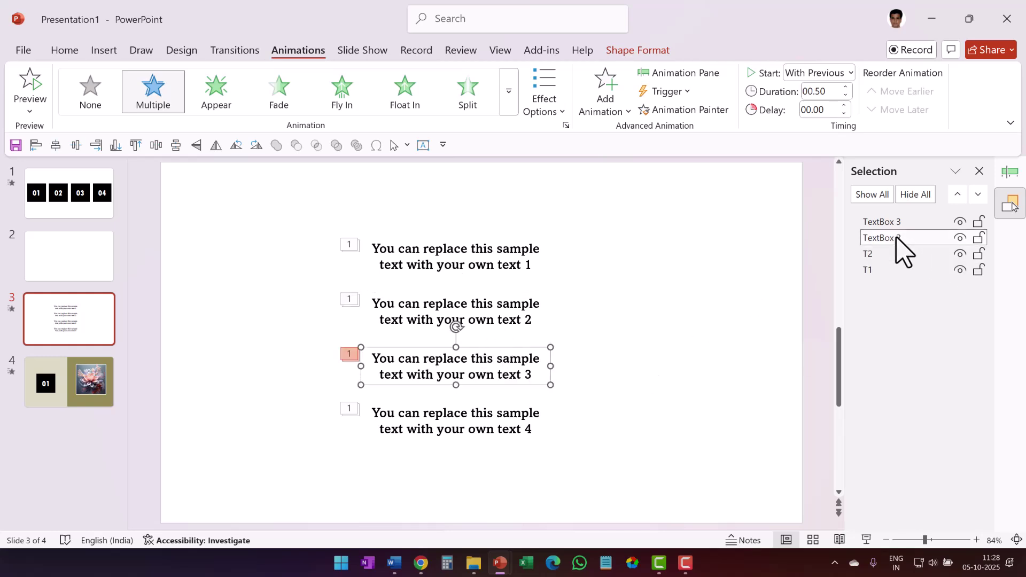
double_click(898, 239)
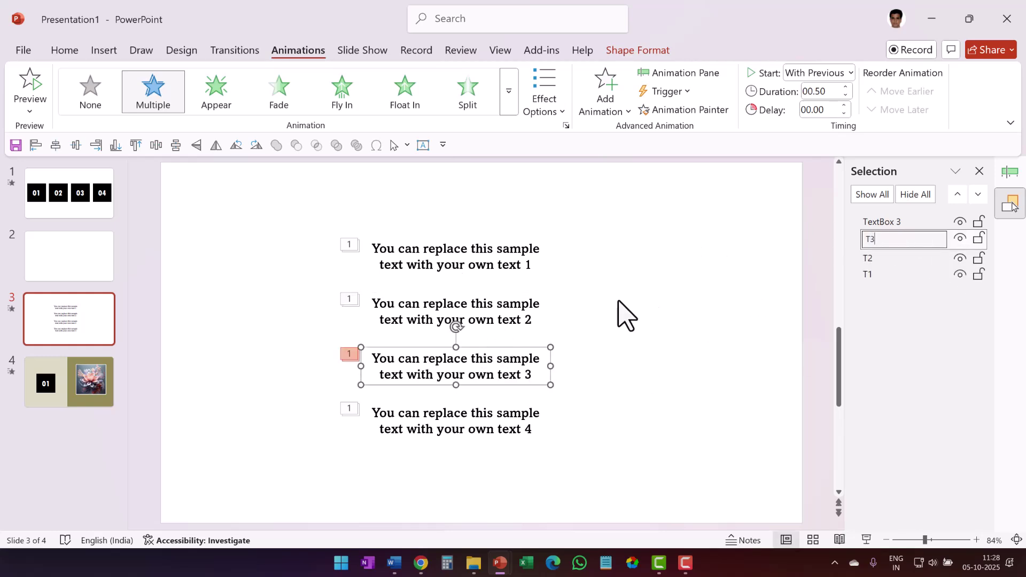
click(444, 418)
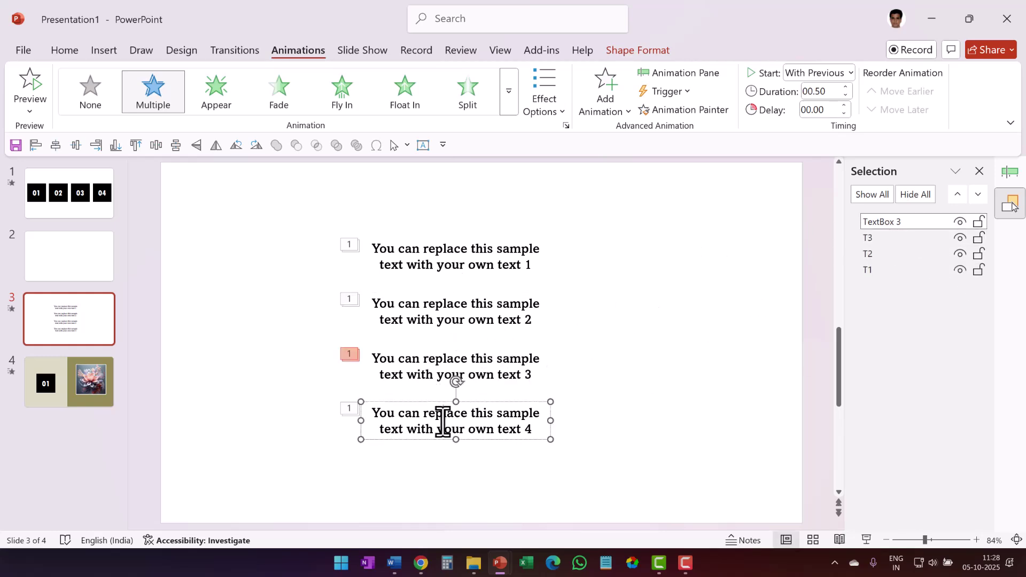
double_click(907, 222)
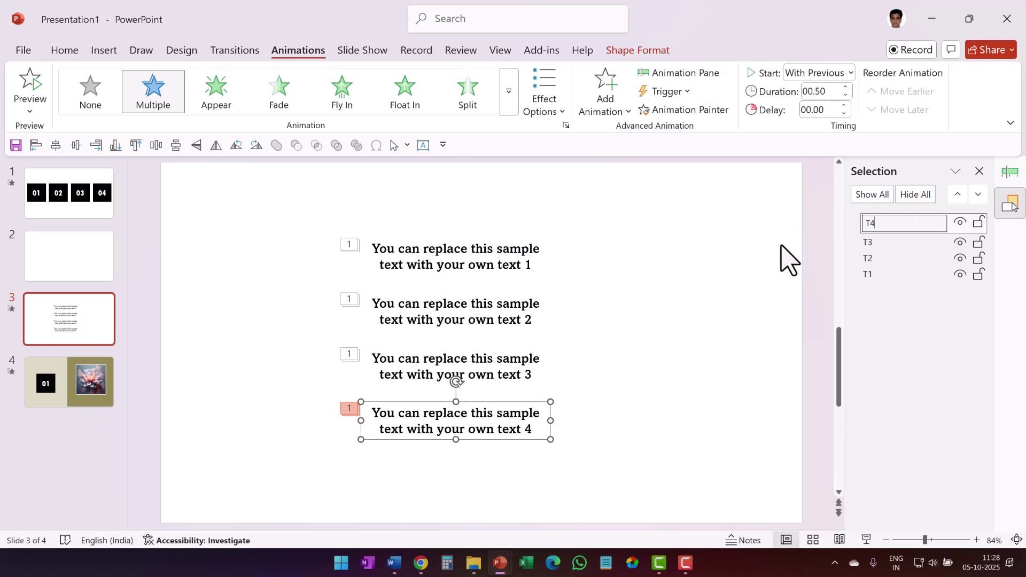
text(T4)
click(823, 312)
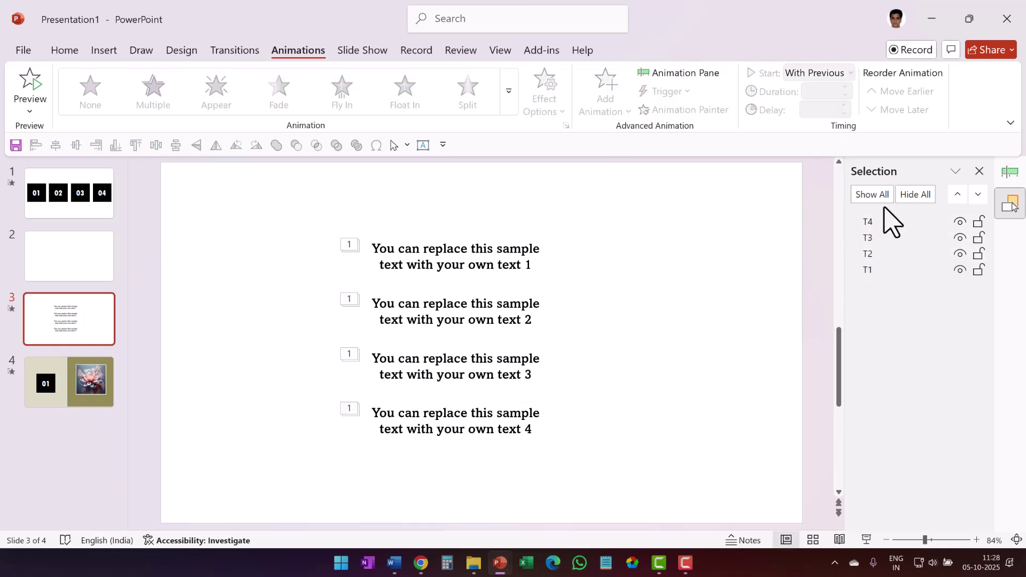
Reorder the text boxes' layering from front to back as T1, T2, T3, T4.
drag(888, 277, 902, 225)
mouse_move(890, 271)
mouse_down()
mouse_move(893, 240)
mouse_move(892, 253)
mouse_up()
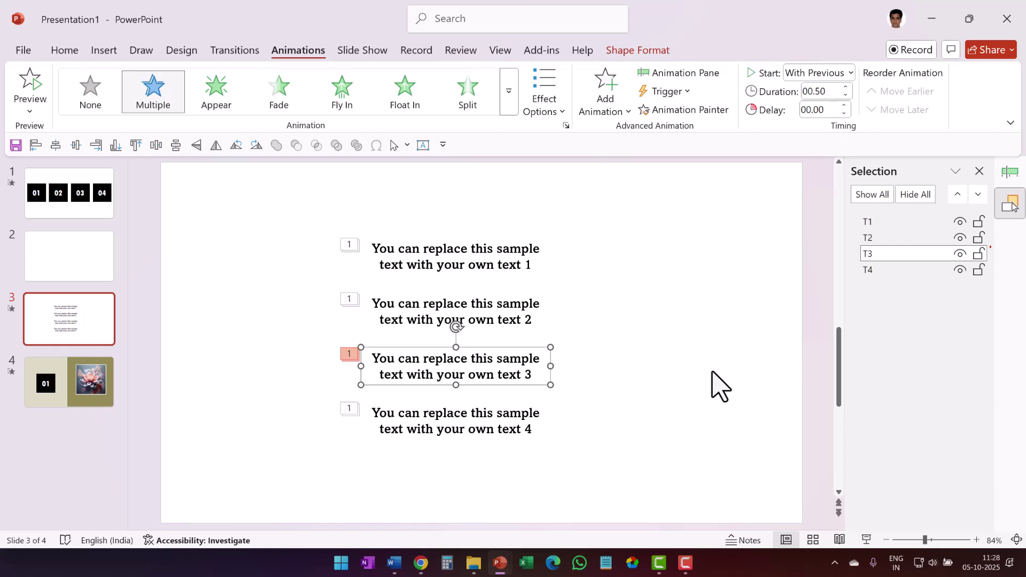
click(700, 410)
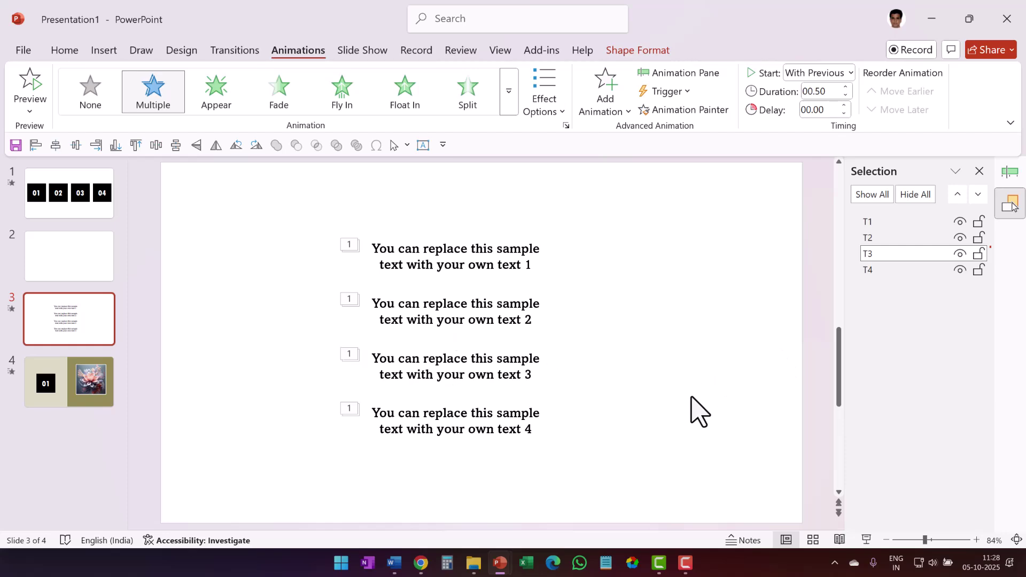
Delete text T1's Fade entrance from slide 3's animation list.
click(1011, 172)
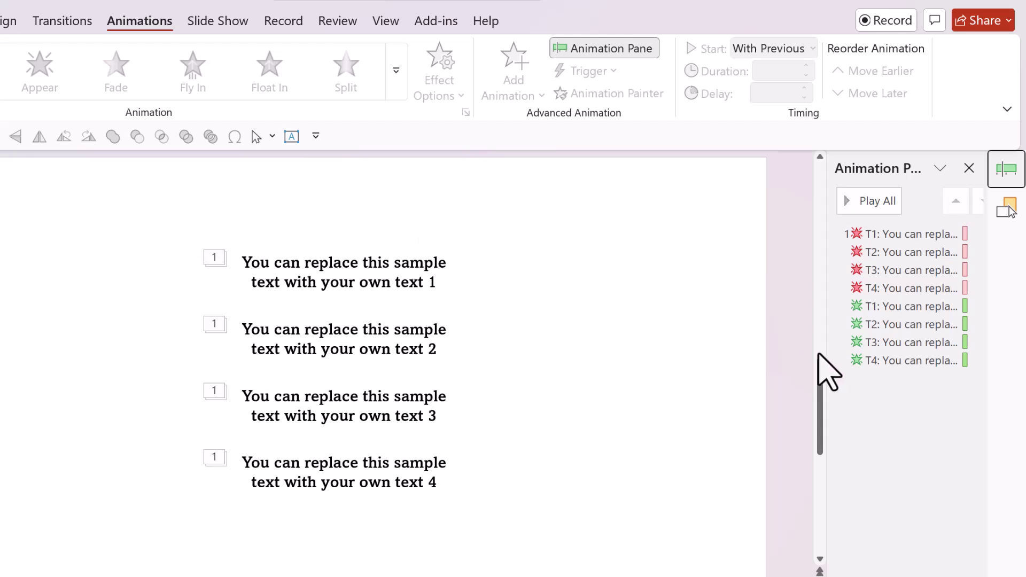
click(903, 307)
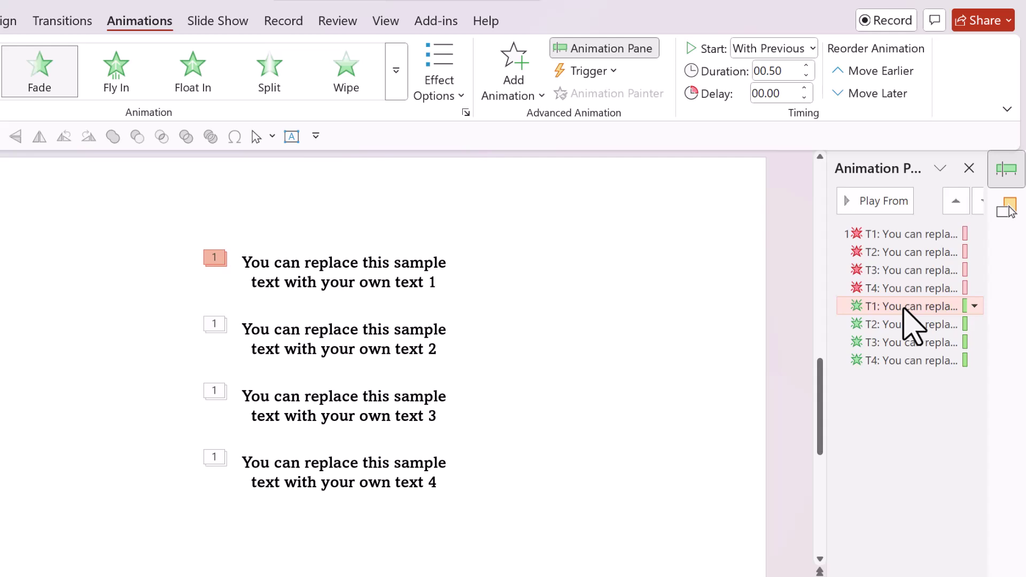
key(Delete)
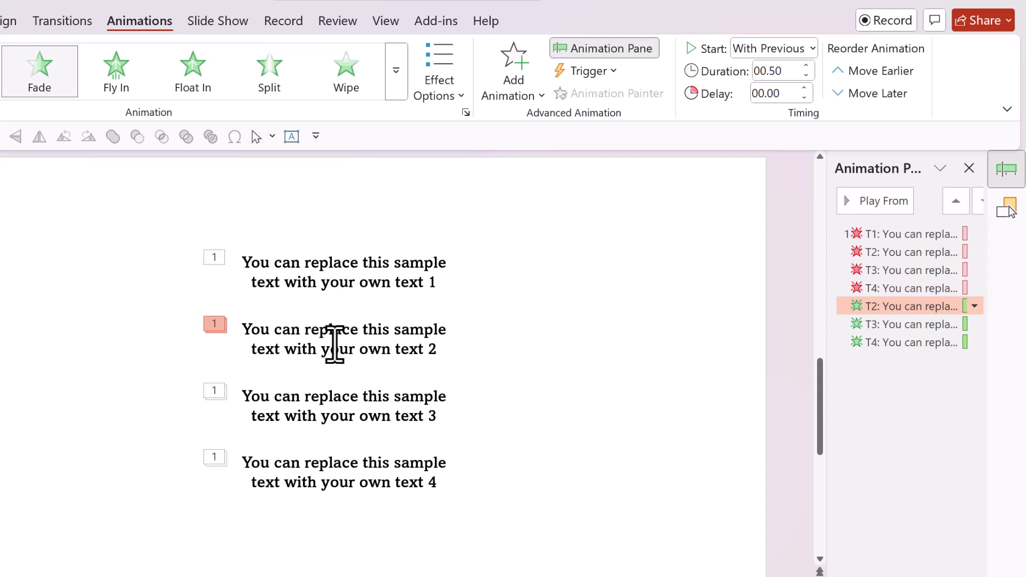
Move text T2's entrance directly after T1's exit, and set T2's Fade exit to start On Click.
drag(907, 305, 933, 244)
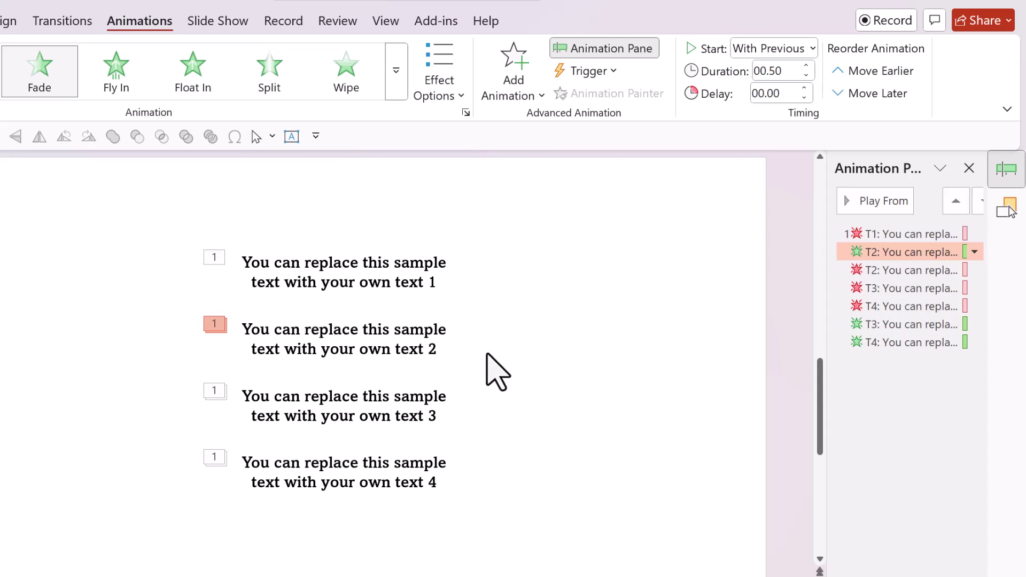
click(916, 269)
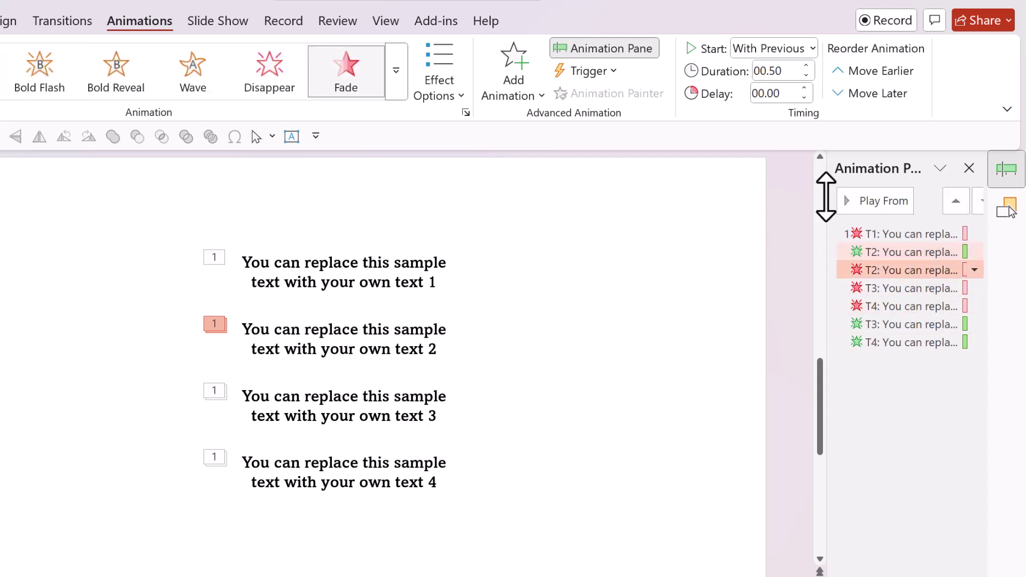
click(780, 48)
click(770, 69)
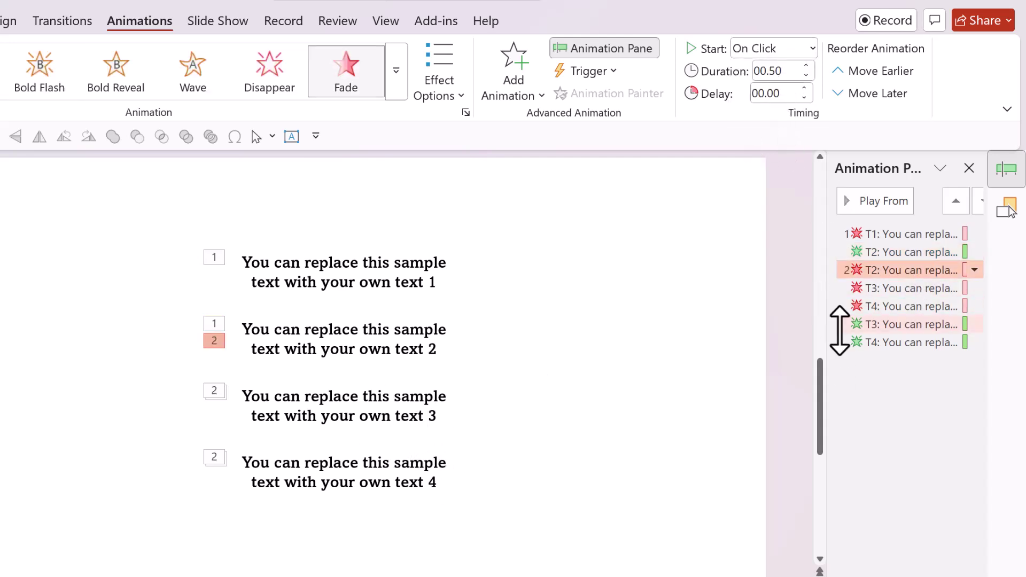
Move text T3's entrance directly after T2's exit, and set T3's Fade exit to start On Click.
drag(893, 323, 908, 279)
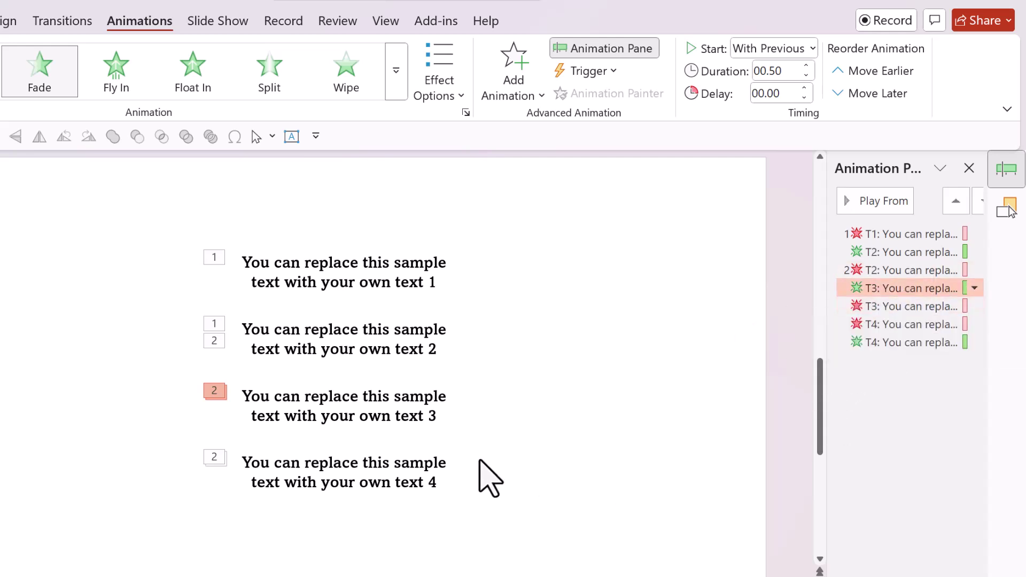
click(438, 419)
click(946, 305)
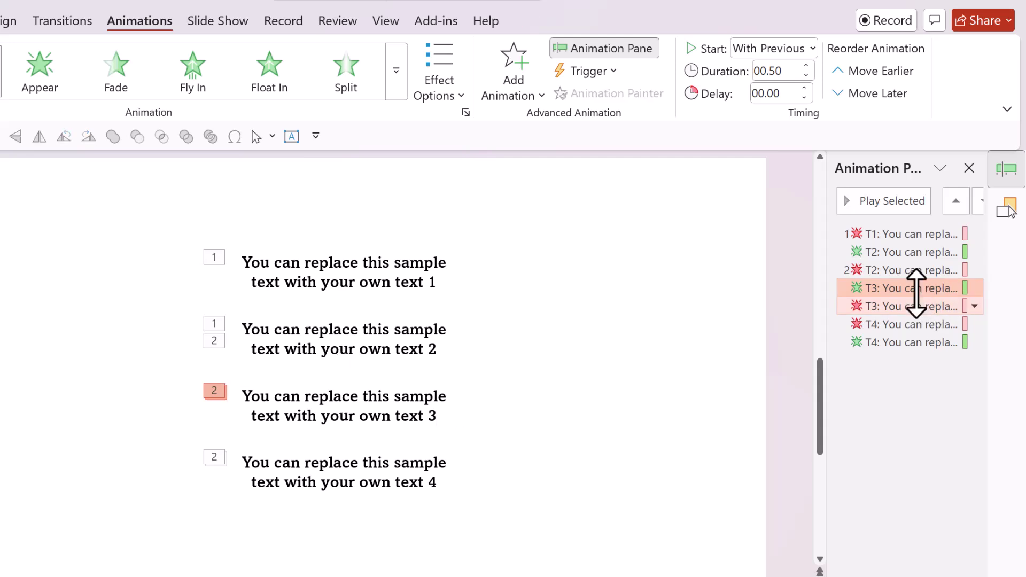
click(764, 49)
click(759, 71)
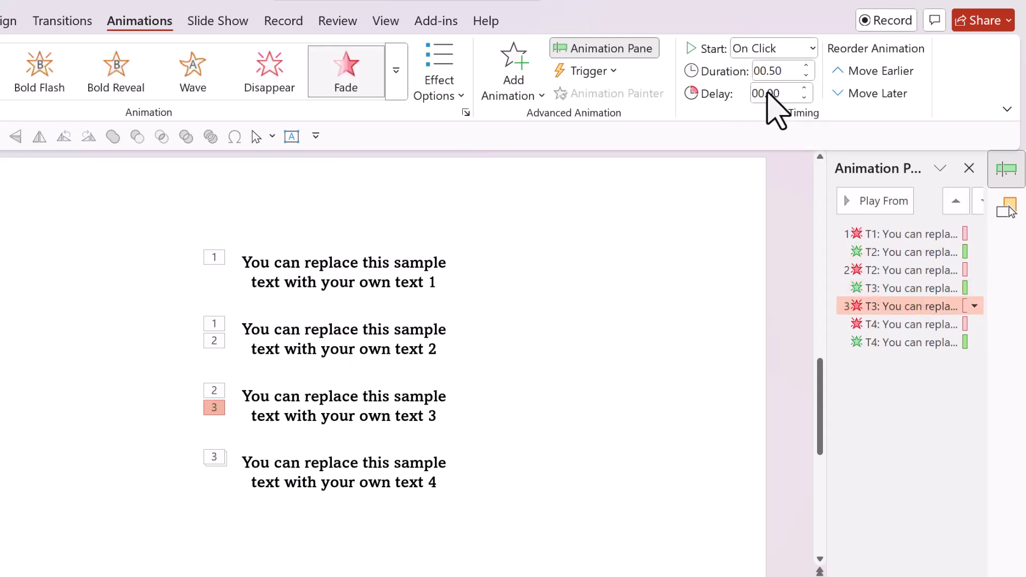
Move text T4's entrance directly after T3's exit, and delete T4's Fade exit.
drag(903, 343, 907, 319)
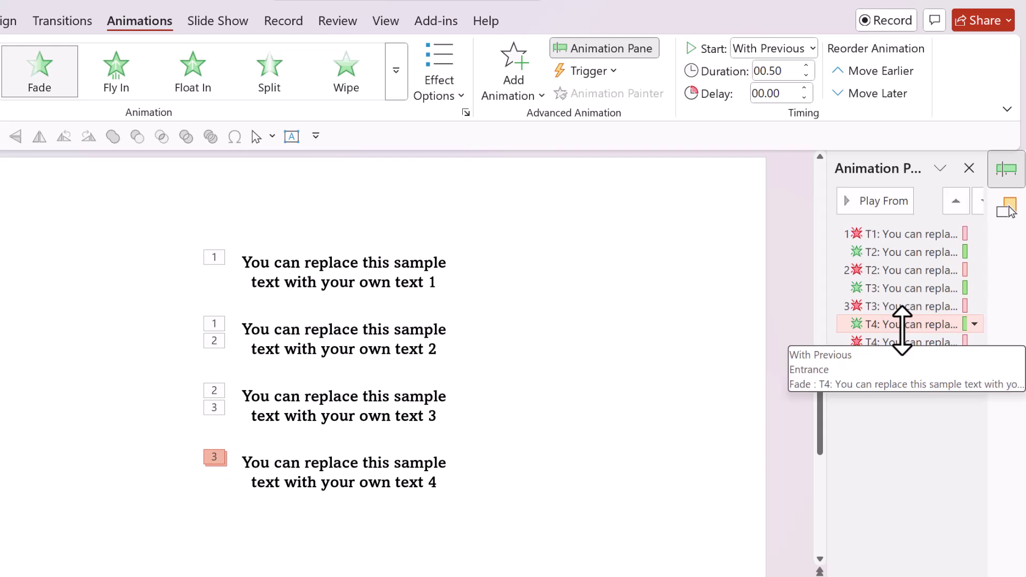
click(903, 342)
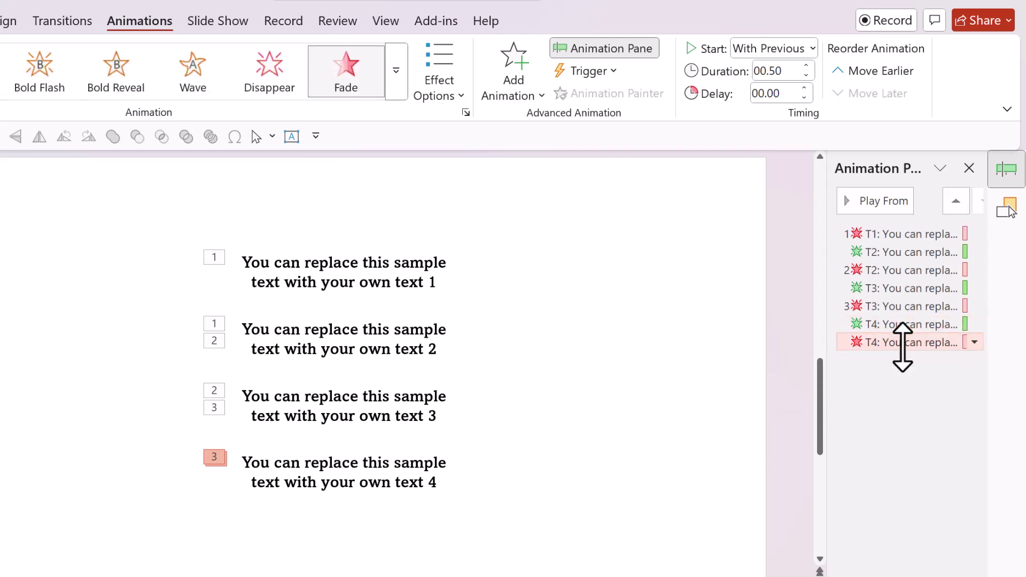
key(Delete)
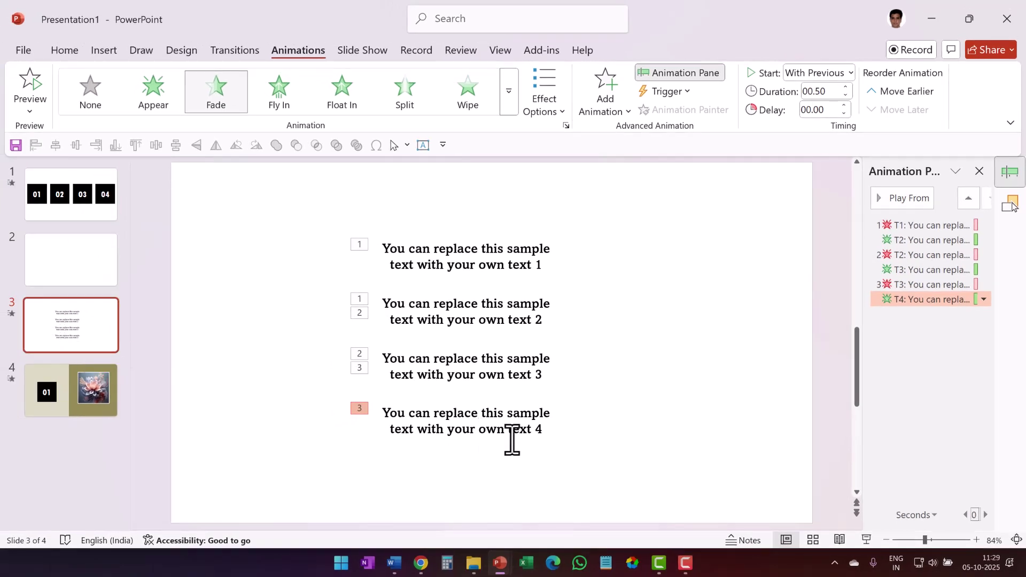
Align the four text boxes on slide 3 vertically so they stack exactly on top of each other.
drag(653, 489, 261, 186)
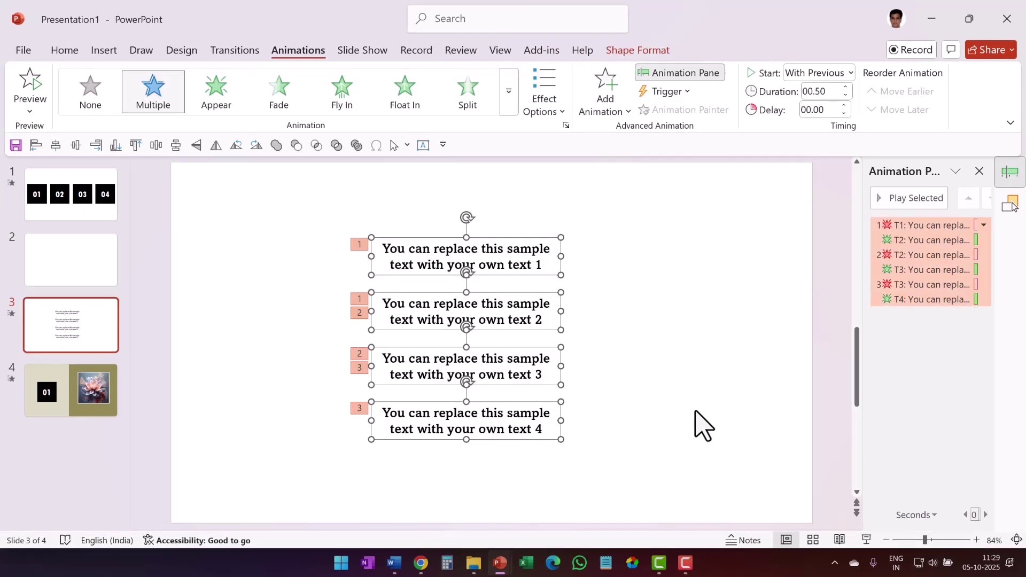
click(81, 152)
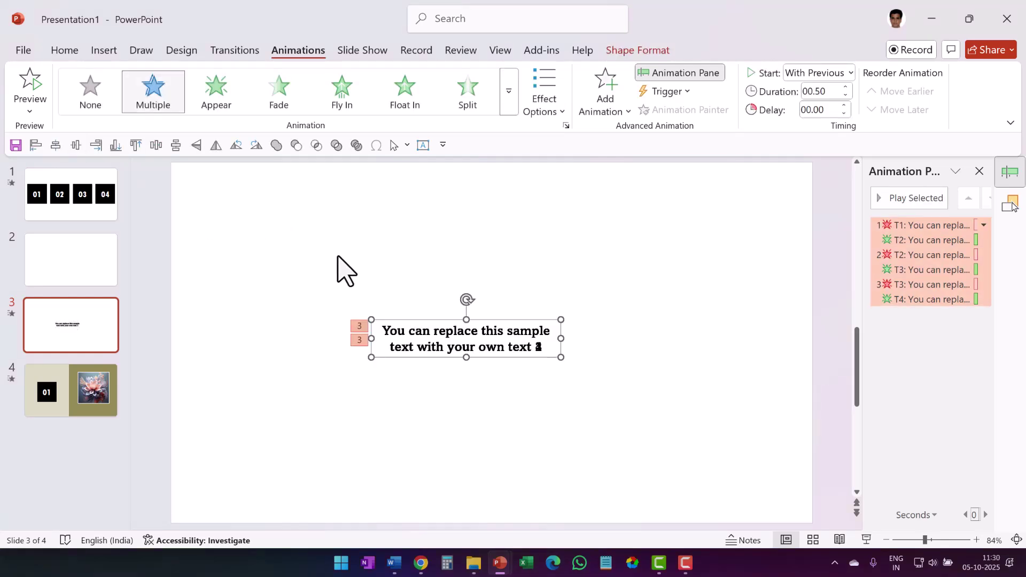
Transfer the stacked texts from slide 3 to slide 4 beneath the flower picture and make their font white.
click(101, 393)
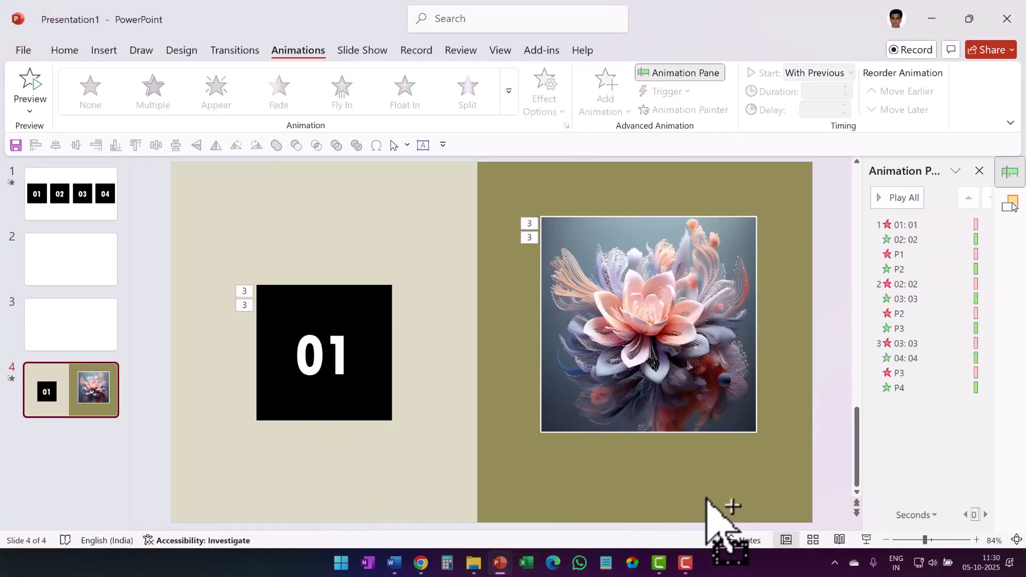
drag(708, 500, 550, 367)
drag(476, 305, 671, 442)
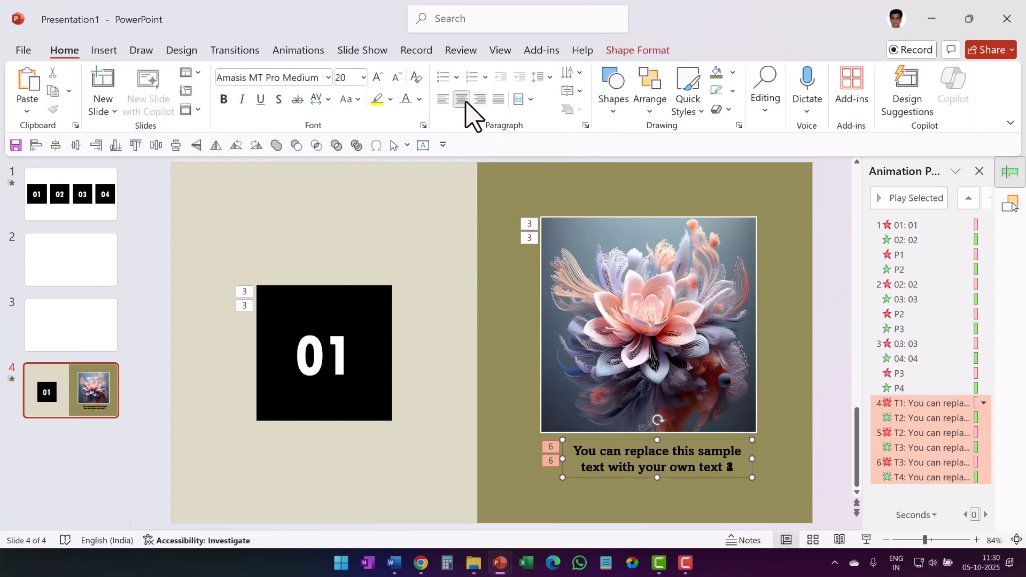
click(419, 100)
click(409, 170)
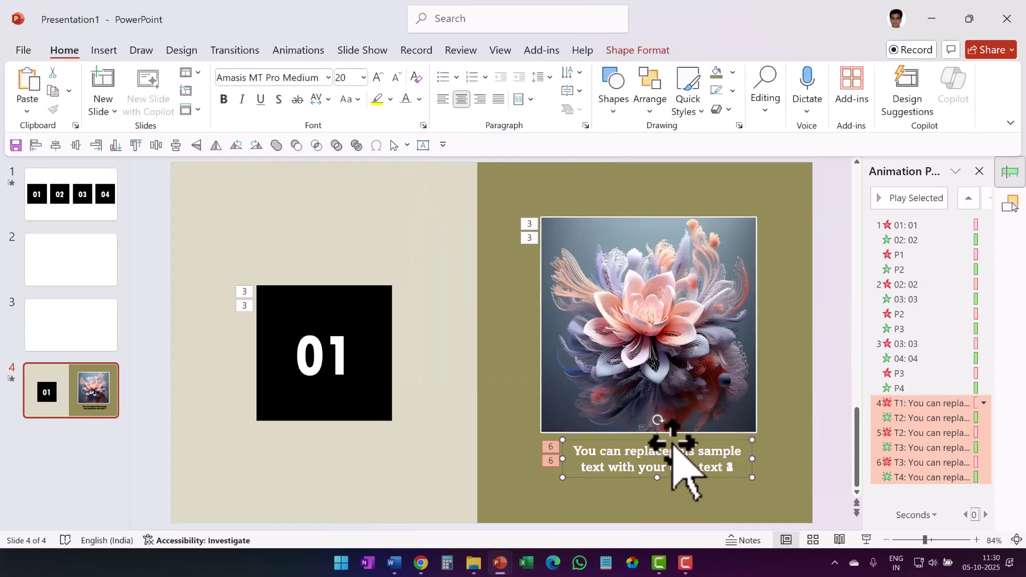